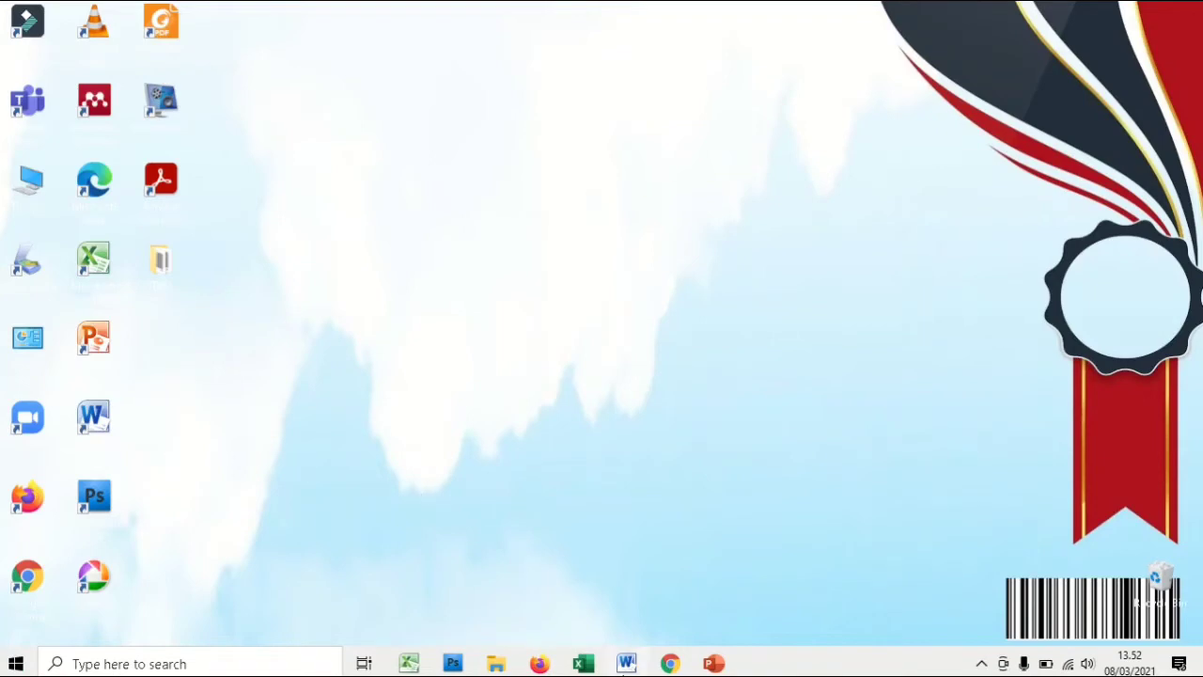
# Switch from the Word draft to the journal article PDF in Firefox and examine its page 2 passage and the authors under the title
pyautogui.click(628, 663)
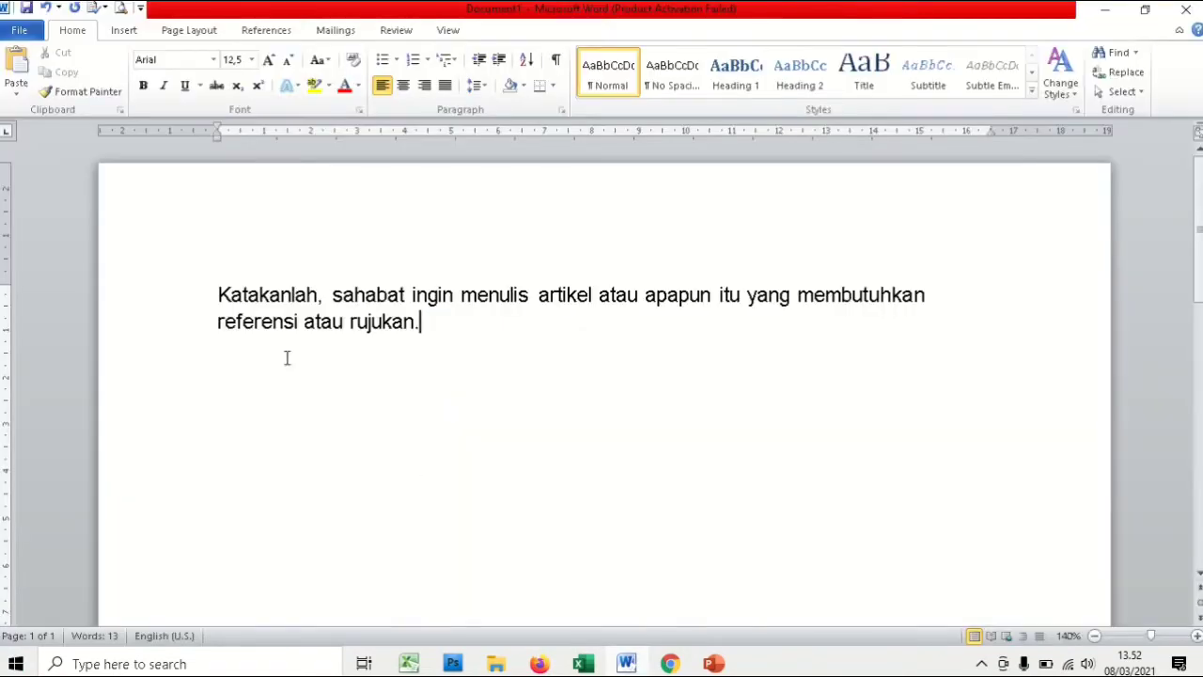
pyautogui.moveTo(218, 293); pyautogui.dragTo(414, 501)
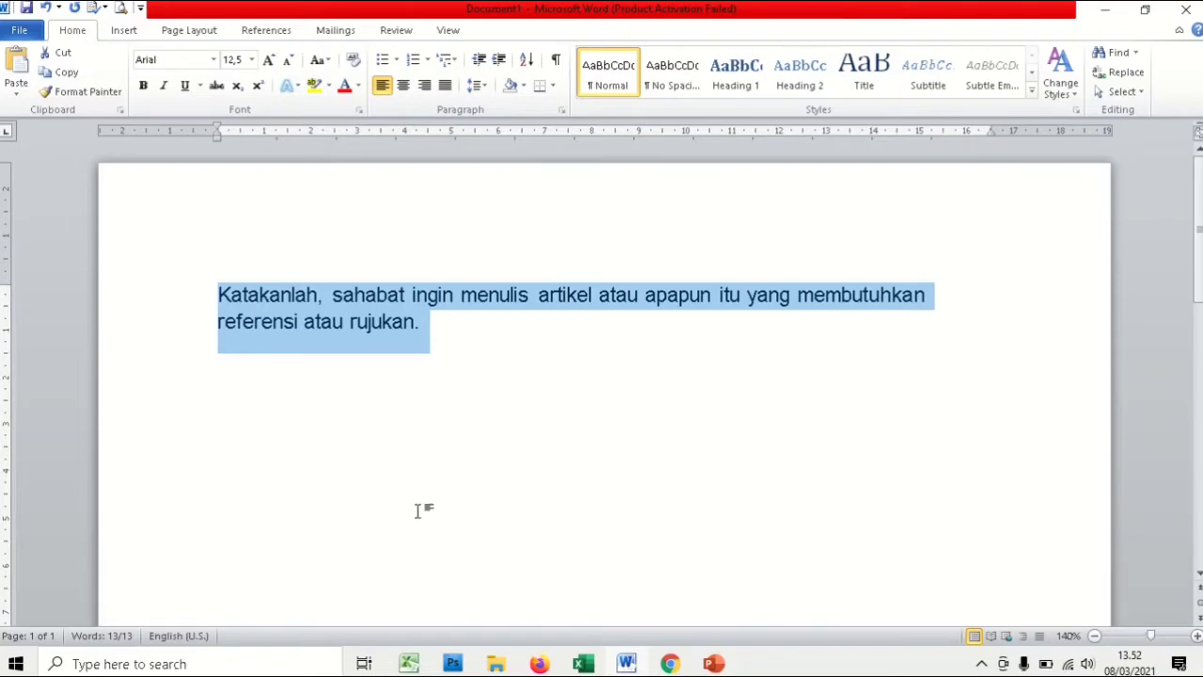
pyautogui.click(542, 664)
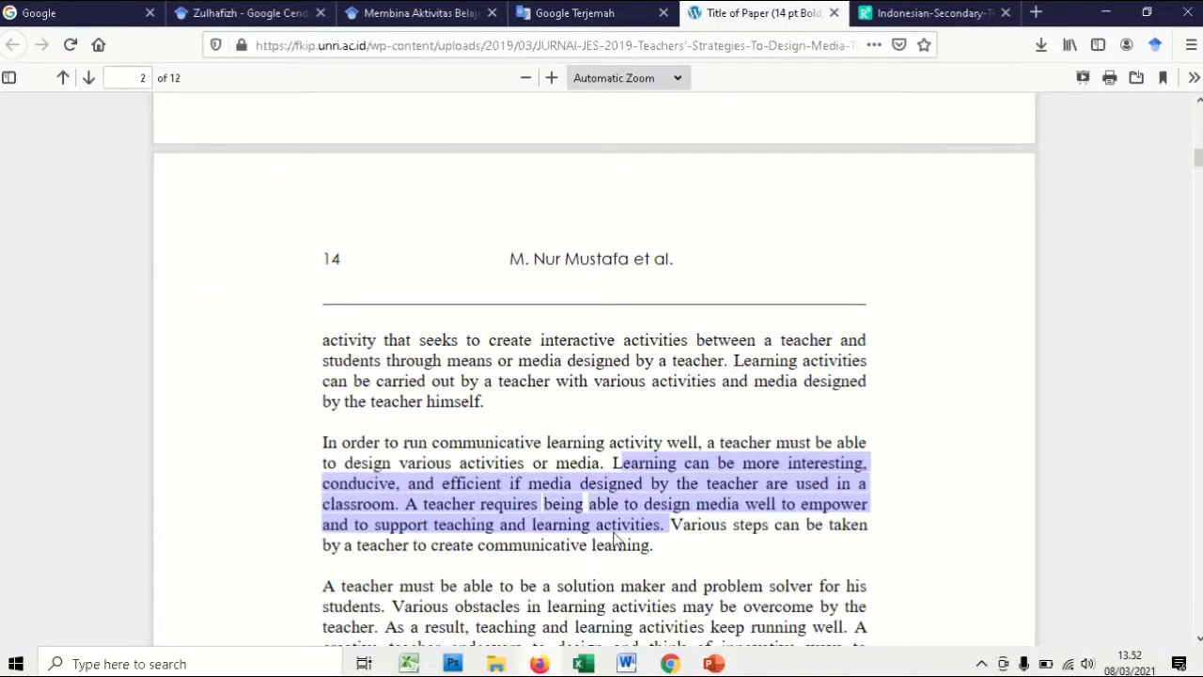
pyautogui.moveTo(613, 462); pyautogui.dragTo(667, 526)
pyautogui.scroll(10, 650, 474)
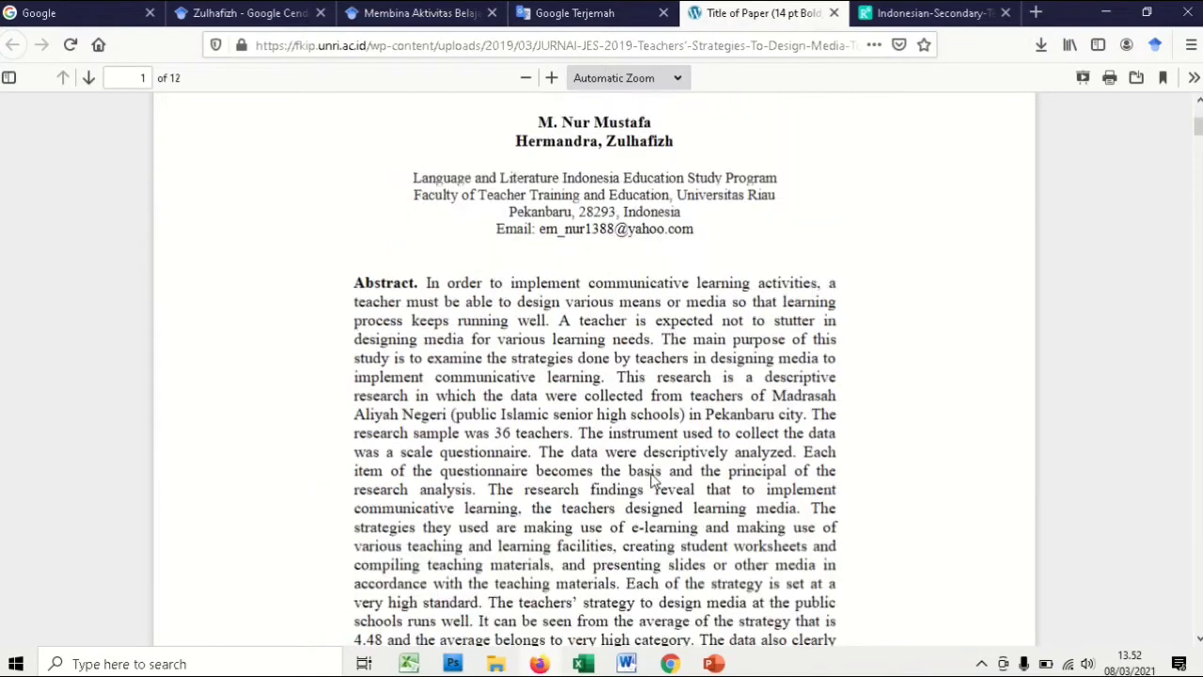
pyautogui.scroll(4, 650, 473)
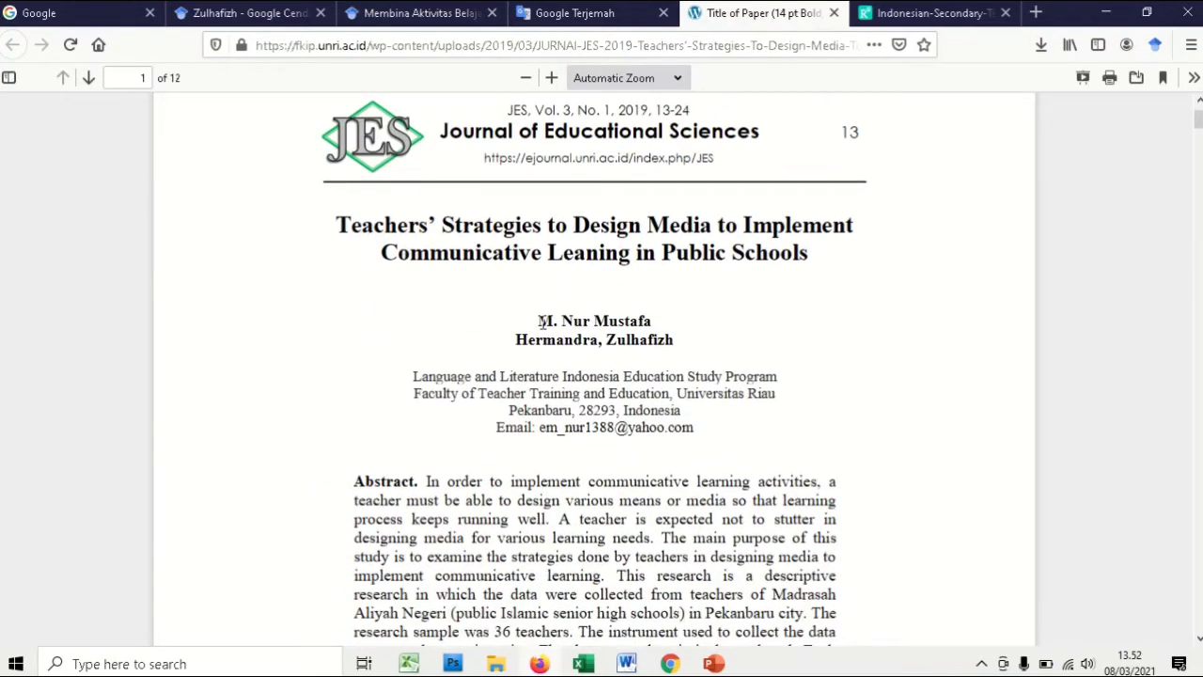
pyautogui.moveTo(539, 322); pyautogui.dragTo(656, 324)
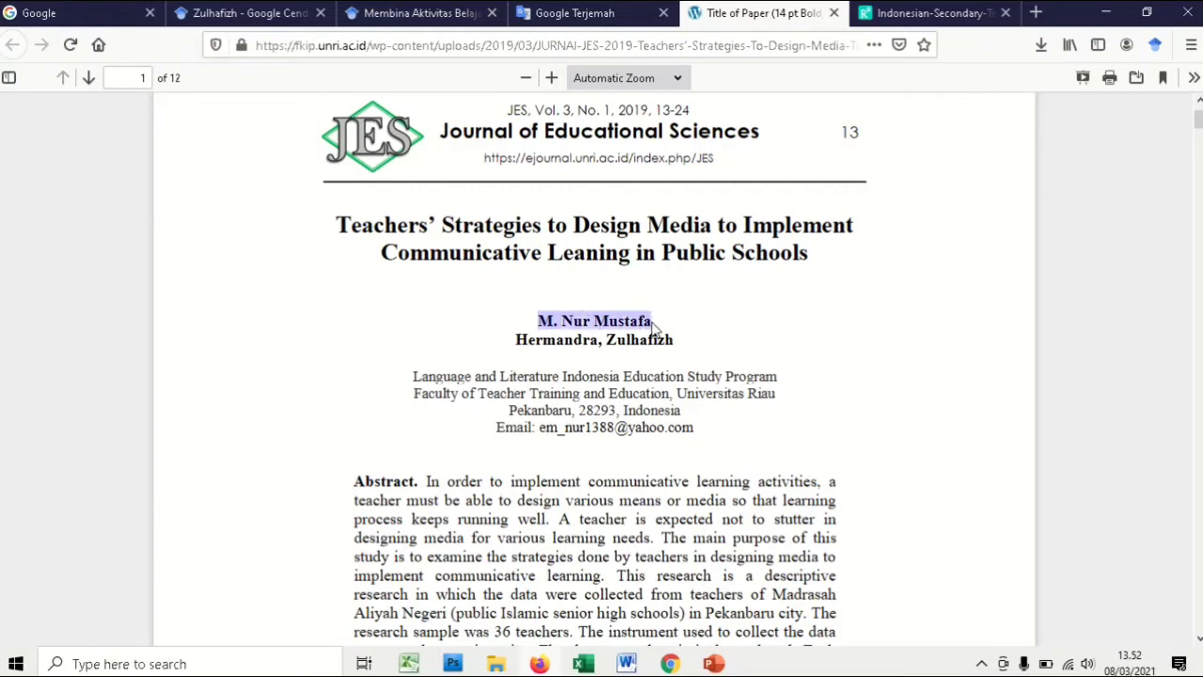
pyautogui.moveTo(516, 340); pyautogui.dragTo(677, 351)
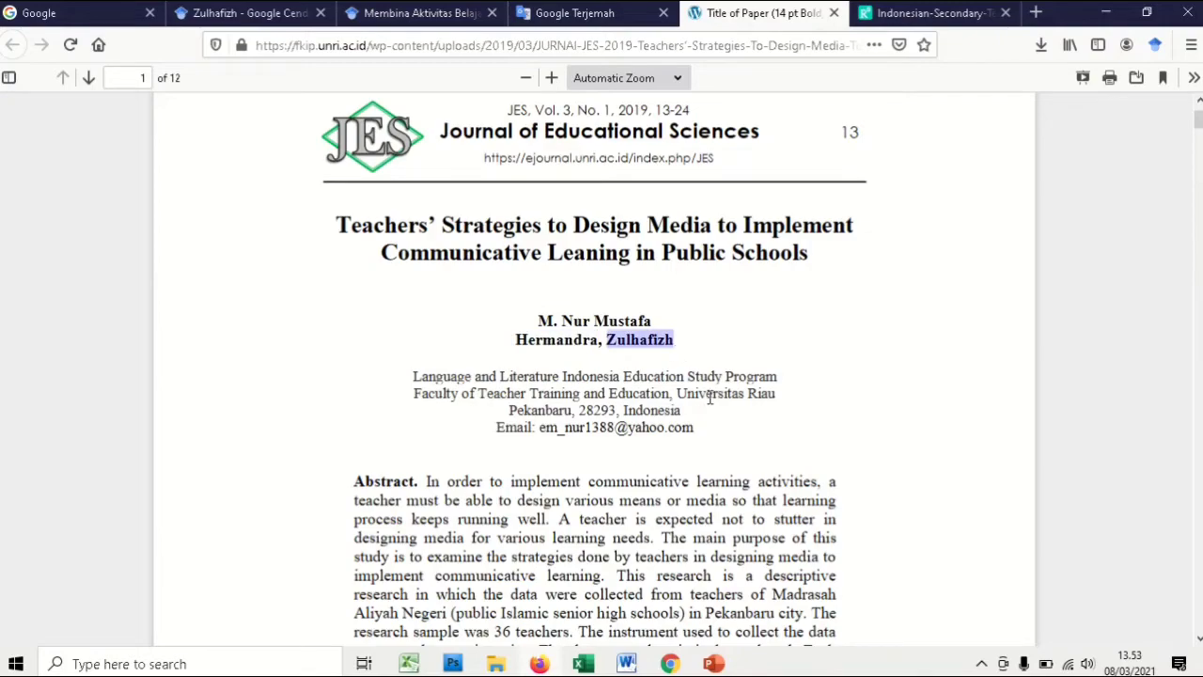
# Copy the page 2 passage from "Learning can be more interesting" through "teaching and learning activities"
pyautogui.scroll(-10, 707, 402)
pyautogui.scroll(-6, 709, 398)
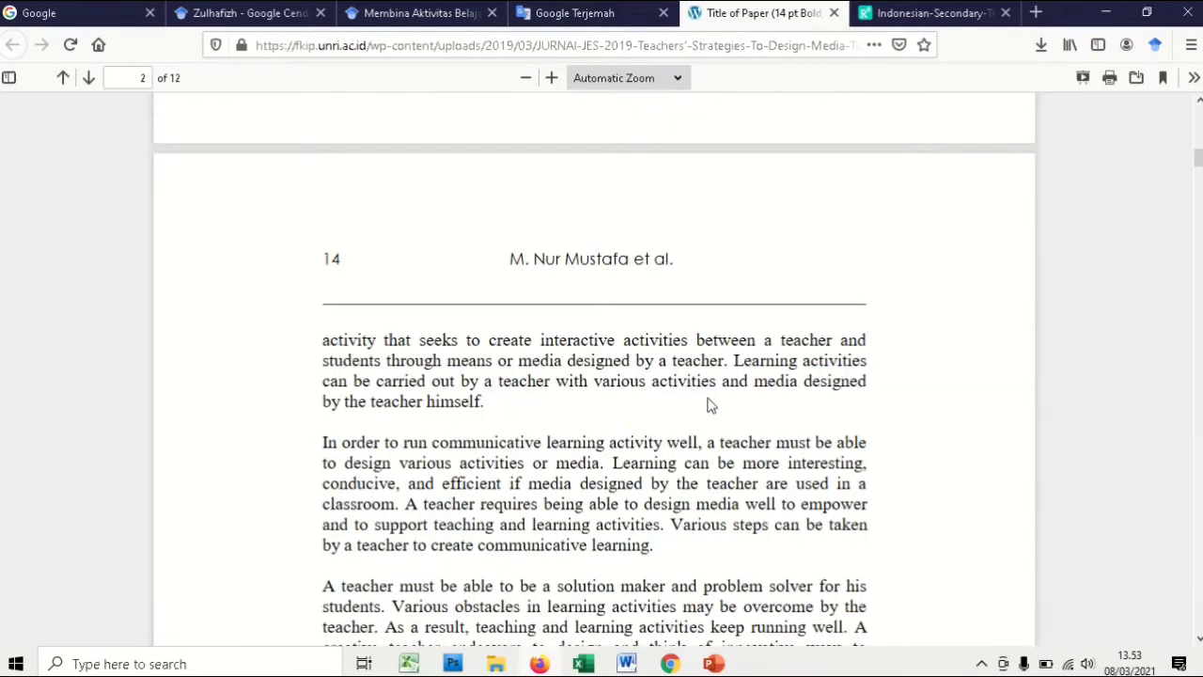
pyautogui.moveTo(613, 378); pyautogui.dragTo(663, 444)
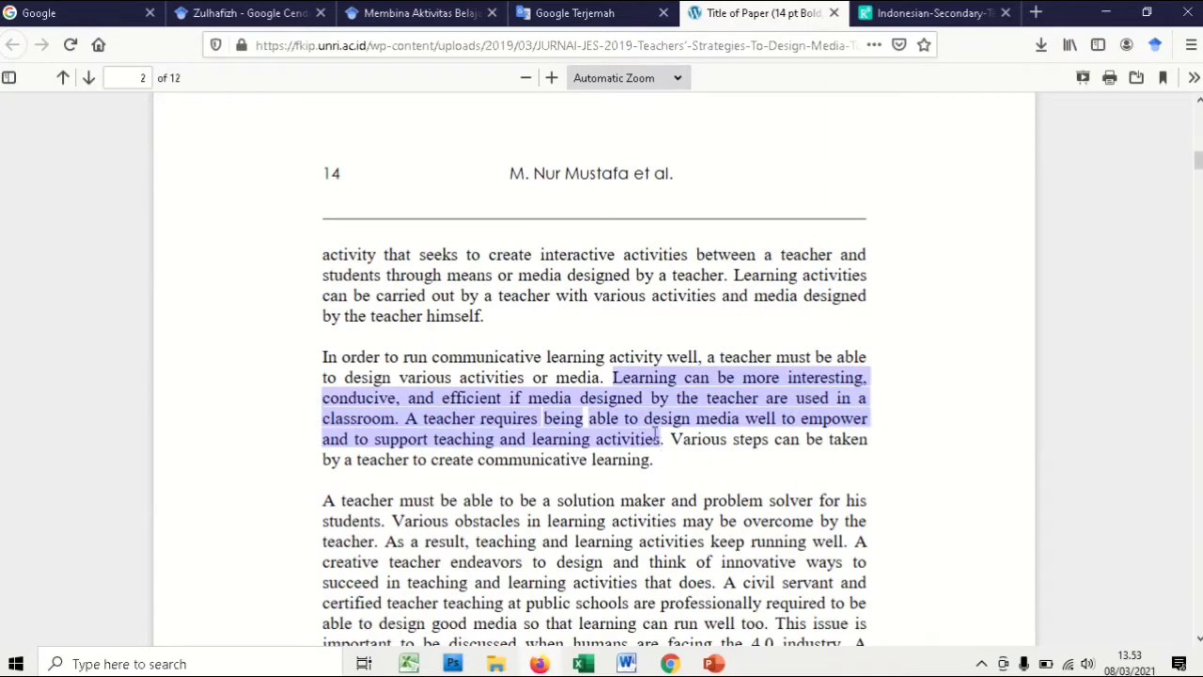
pyautogui.rightClick(647, 418)
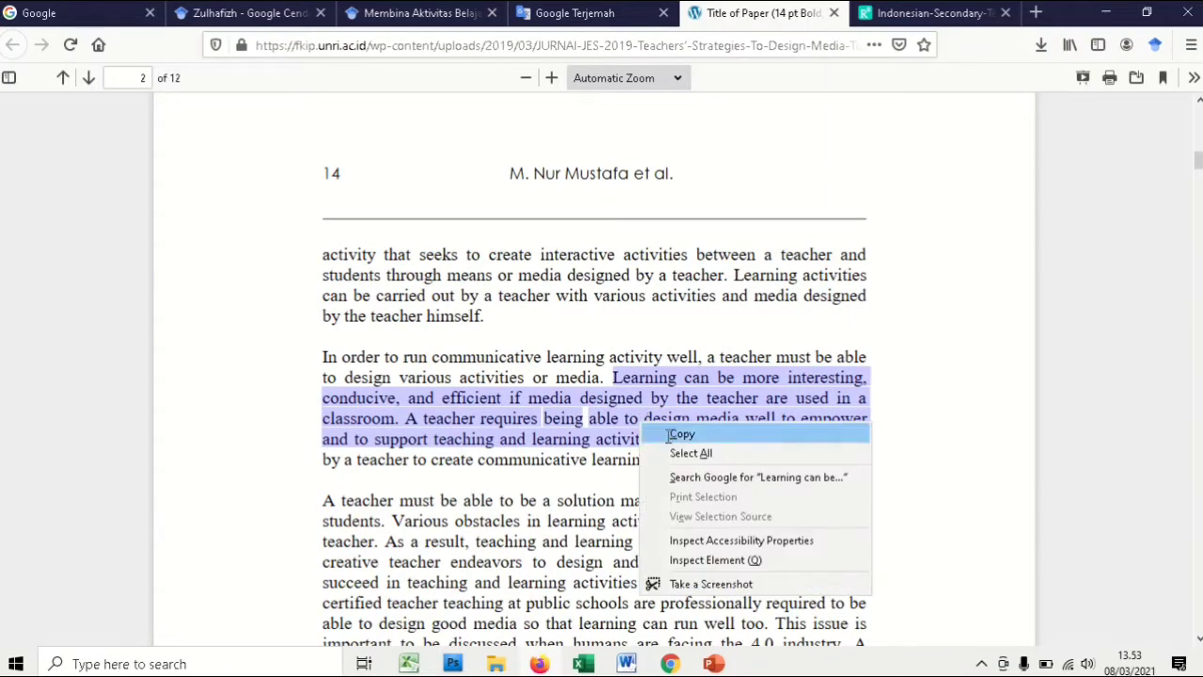
pyautogui.click(671, 433)
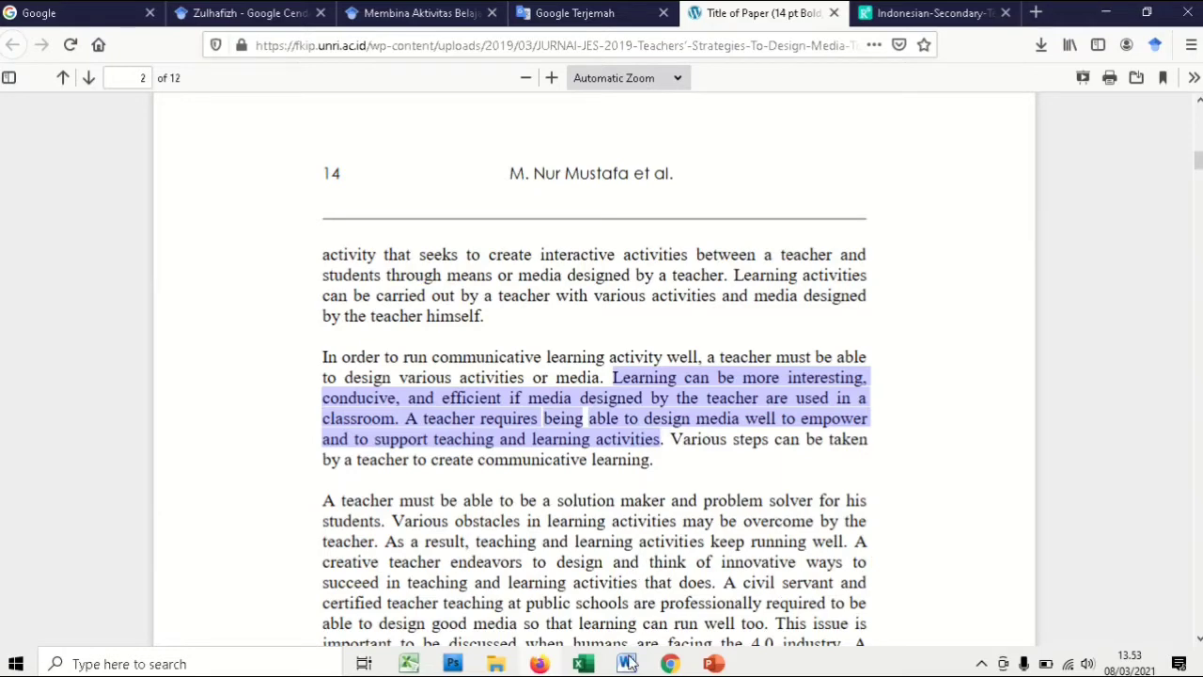
# Paste the passage into the Word document below the first paragraph and add an opening parenthesis before its final period
pyautogui.click(647, 635)
pyautogui.click(701, 475)
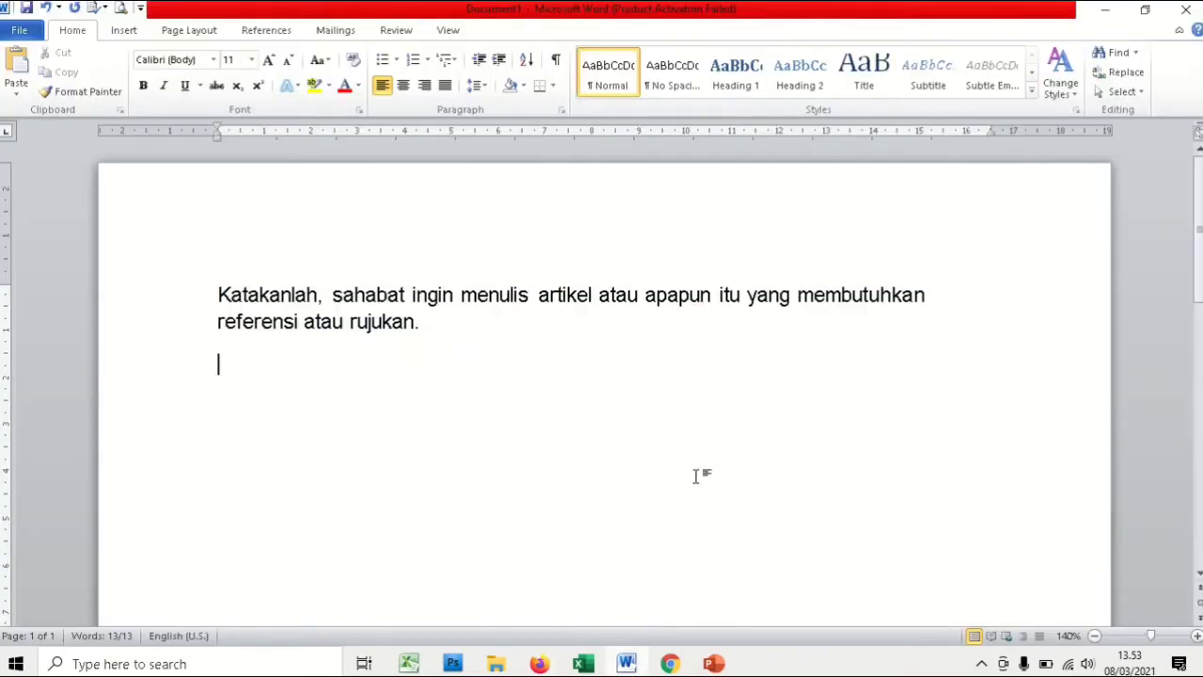
pyautogui.press('Return')
pyautogui.hotkey('ctrl', 'v')
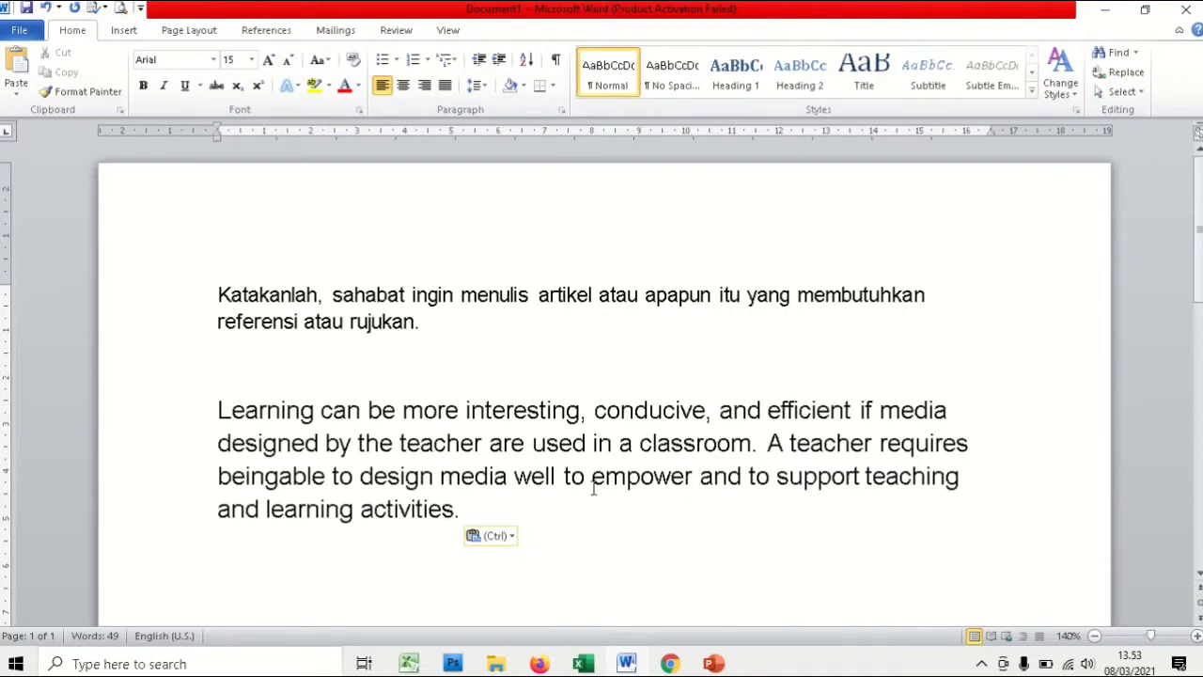
pyautogui.press('BackSpace')
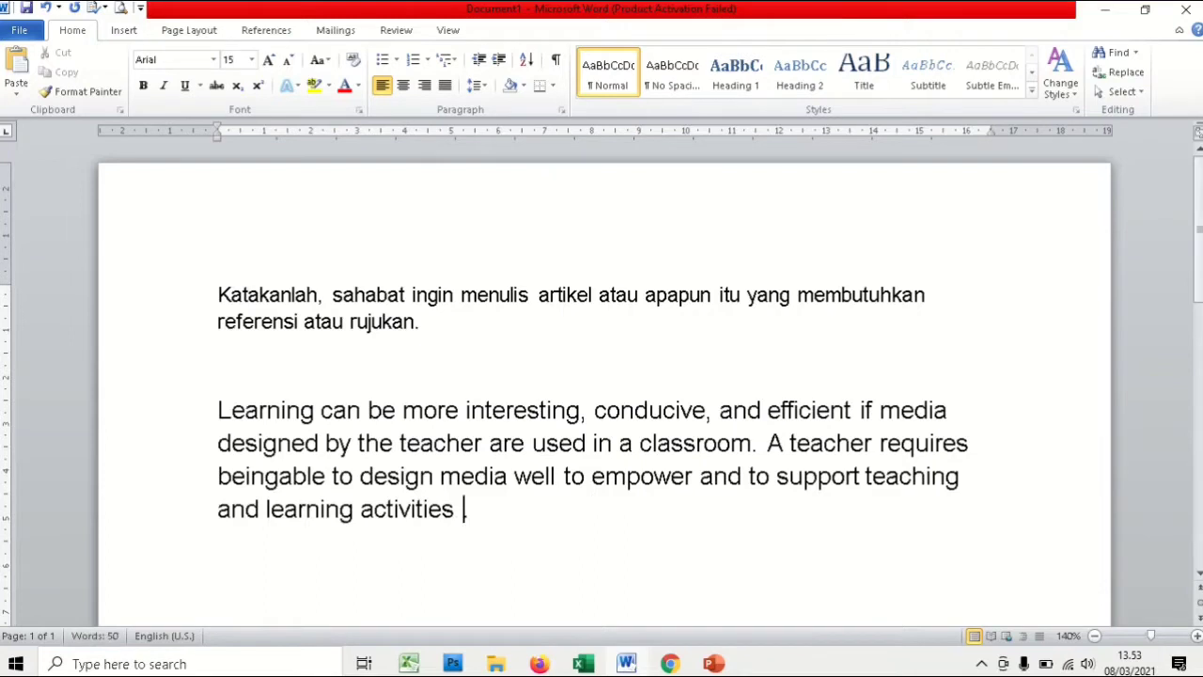
pyautogui.write('(')
# Switch back to the article PDF in Firefox and copy its full title from the first page
pyautogui.click(540, 663)
pyautogui.scroll(12, 577, 418)
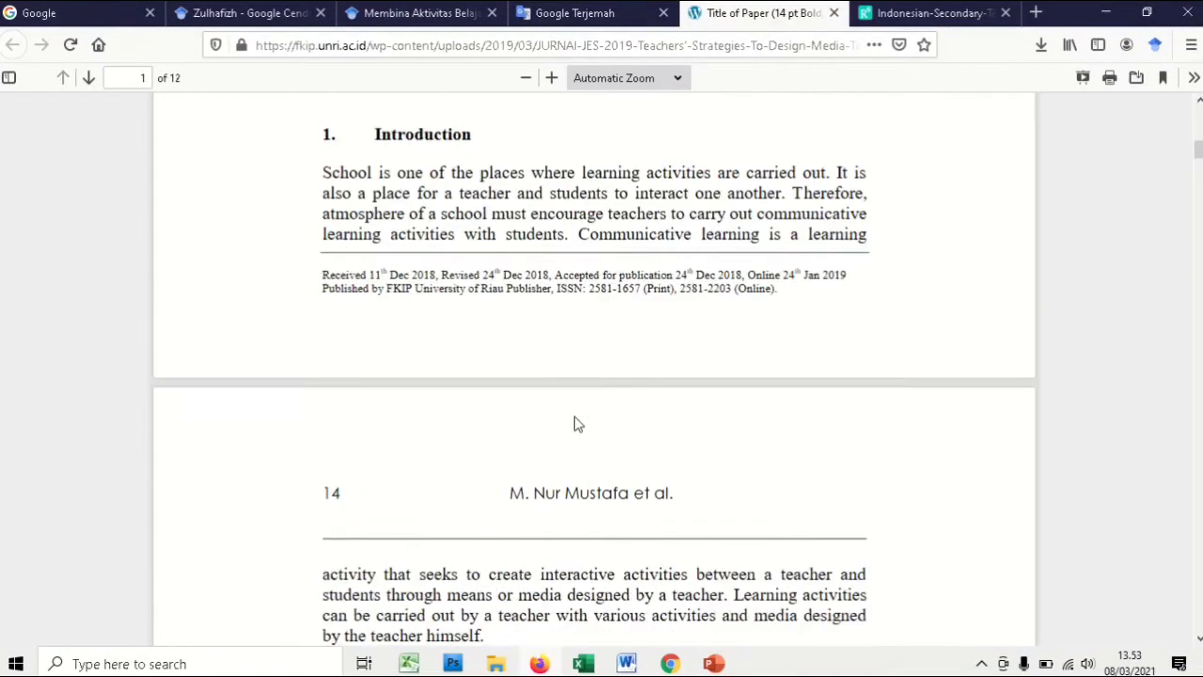
pyautogui.scroll(3, 589, 386)
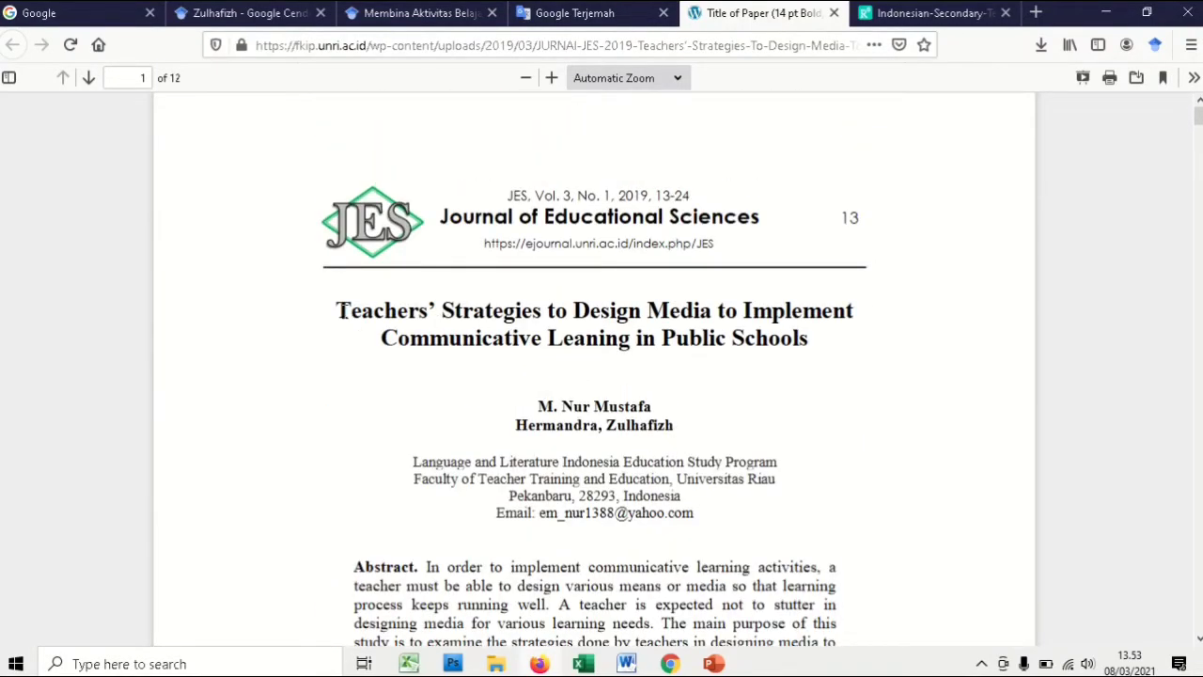
pyautogui.moveTo(340, 310); pyautogui.dragTo(489, 312)
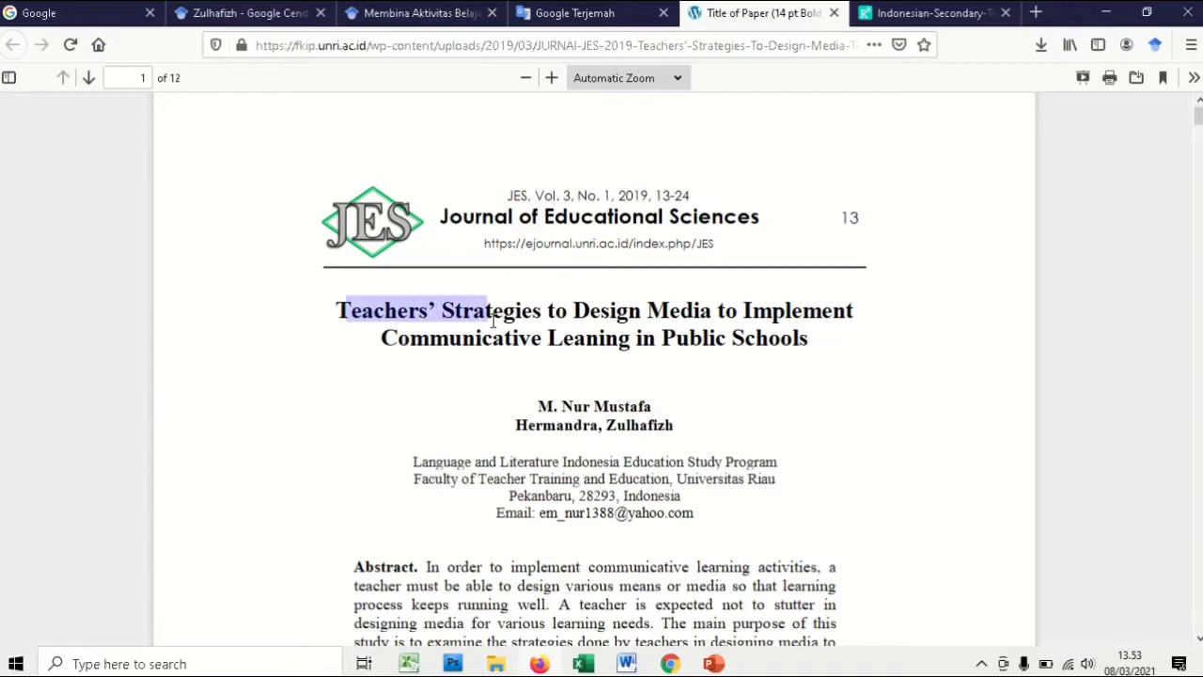
pyautogui.click(336, 303)
pyautogui.moveTo(335, 303); pyautogui.dragTo(807, 343)
pyautogui.rightClick(788, 333)
pyautogui.click(805, 341)
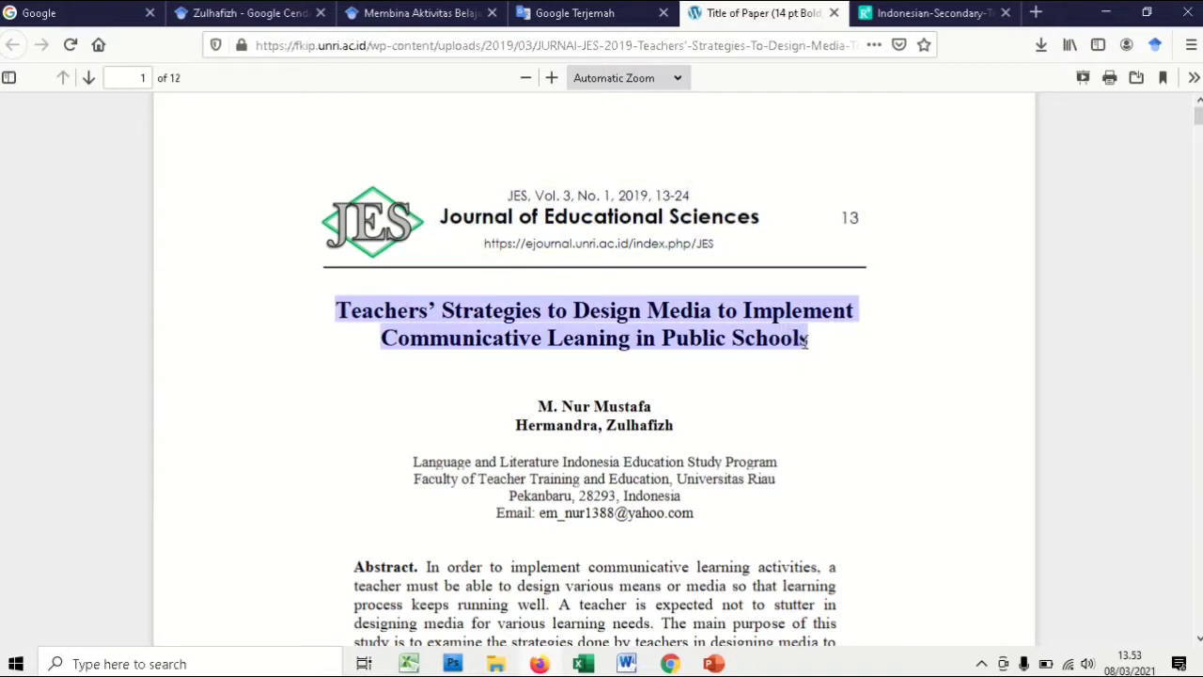
# Search Google for "google scholar" and open the Google Scholar site
pyautogui.click(66, 19)
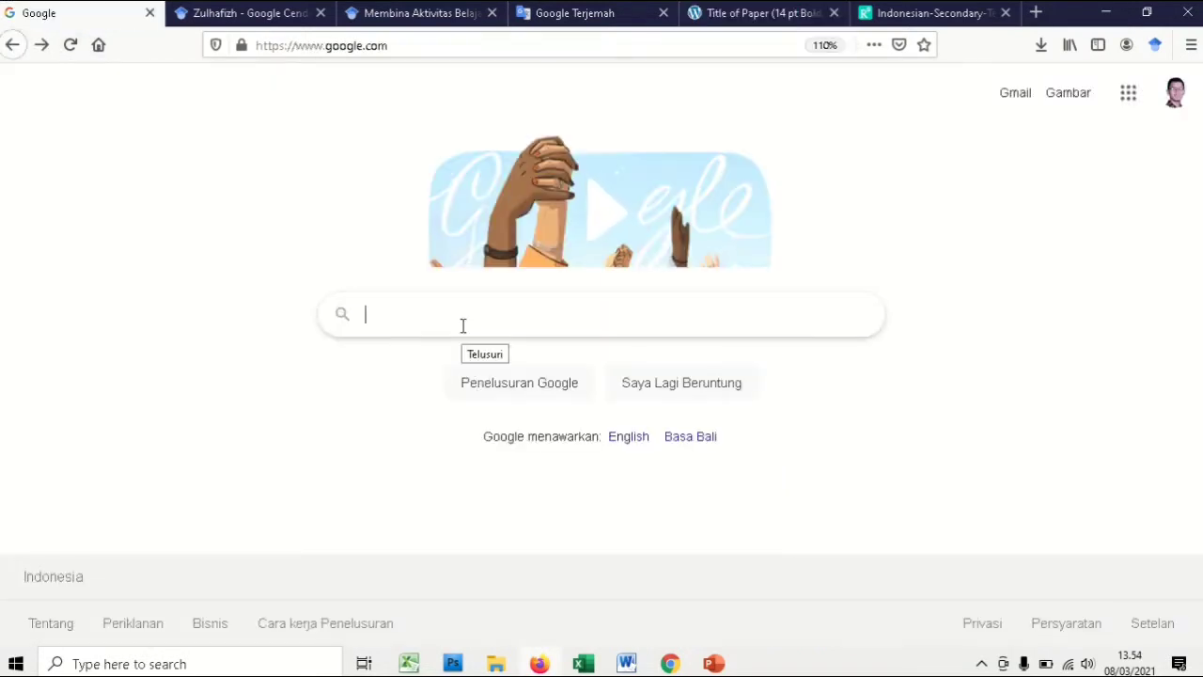
pyautogui.write('goo')
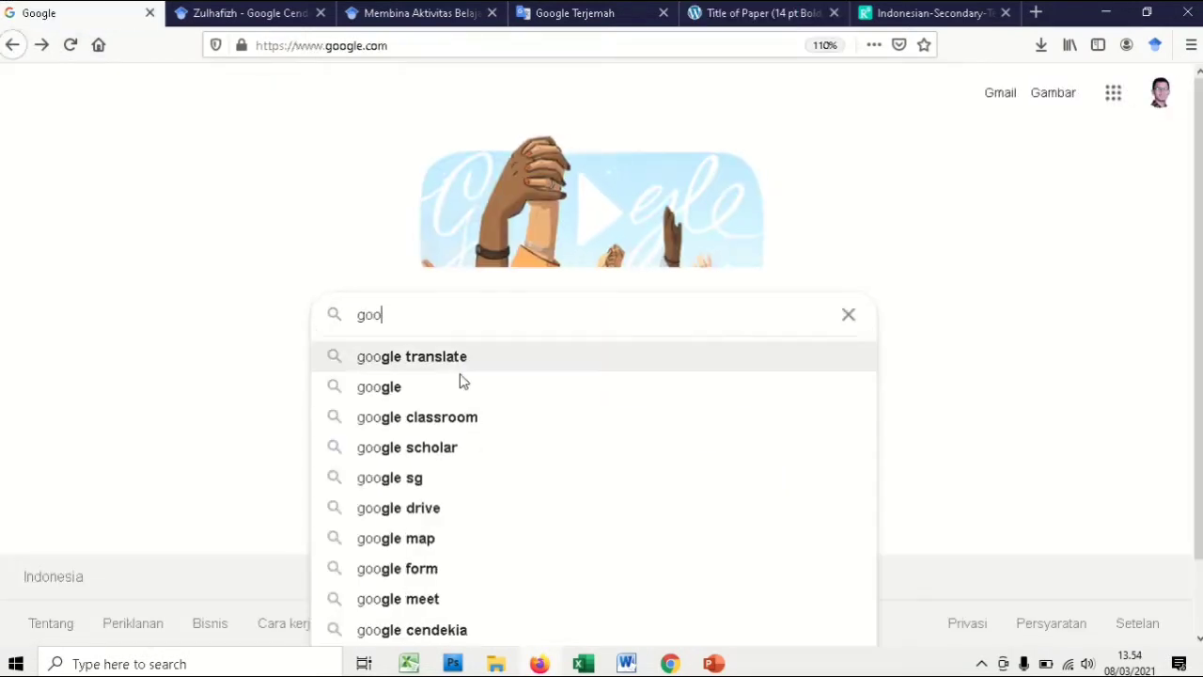
pyautogui.click(443, 445)
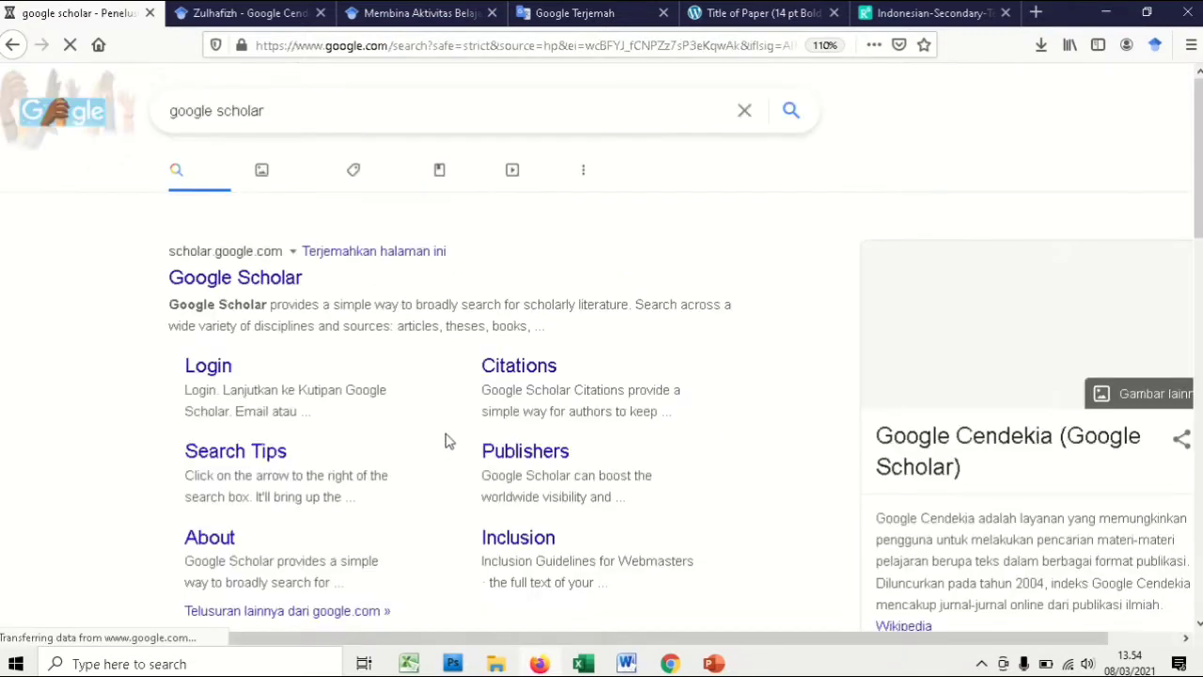
pyautogui.click(252, 289)
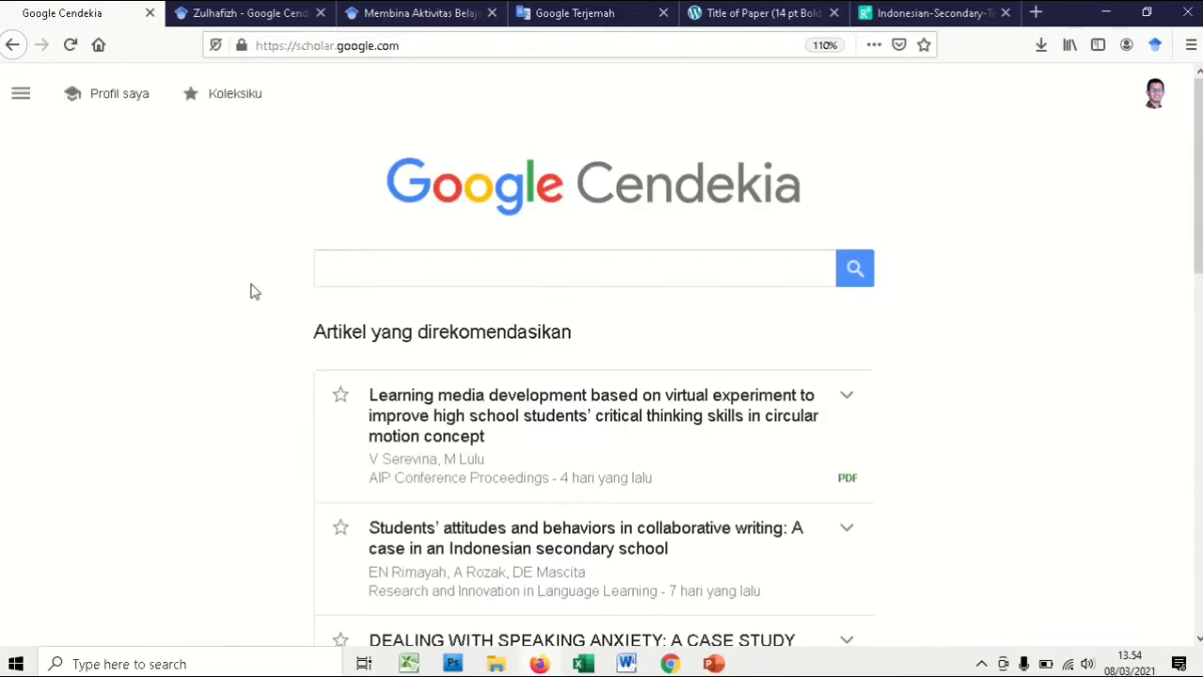
# Search Google Scholar for the copied title "Teachers' Strategies to Design Media to Implement Communicative Leaning in Public Schools"
pyautogui.click(349, 272)
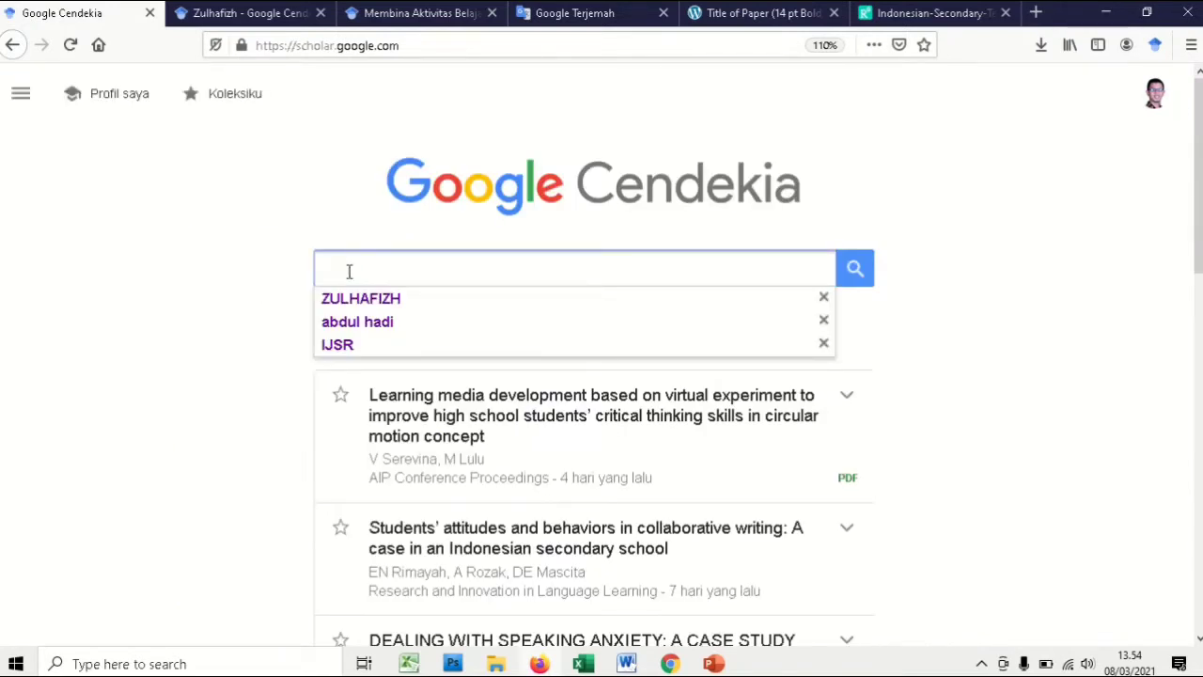
pyautogui.hotkey('ctrl', 'v')
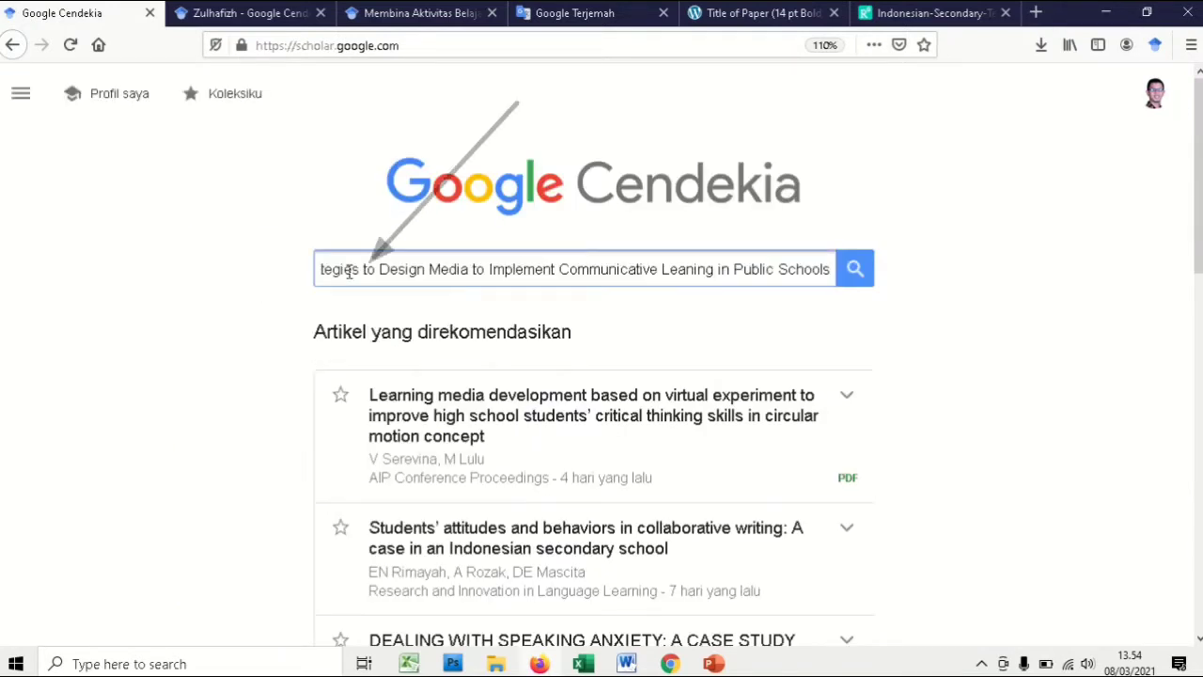
pyautogui.press('Return')
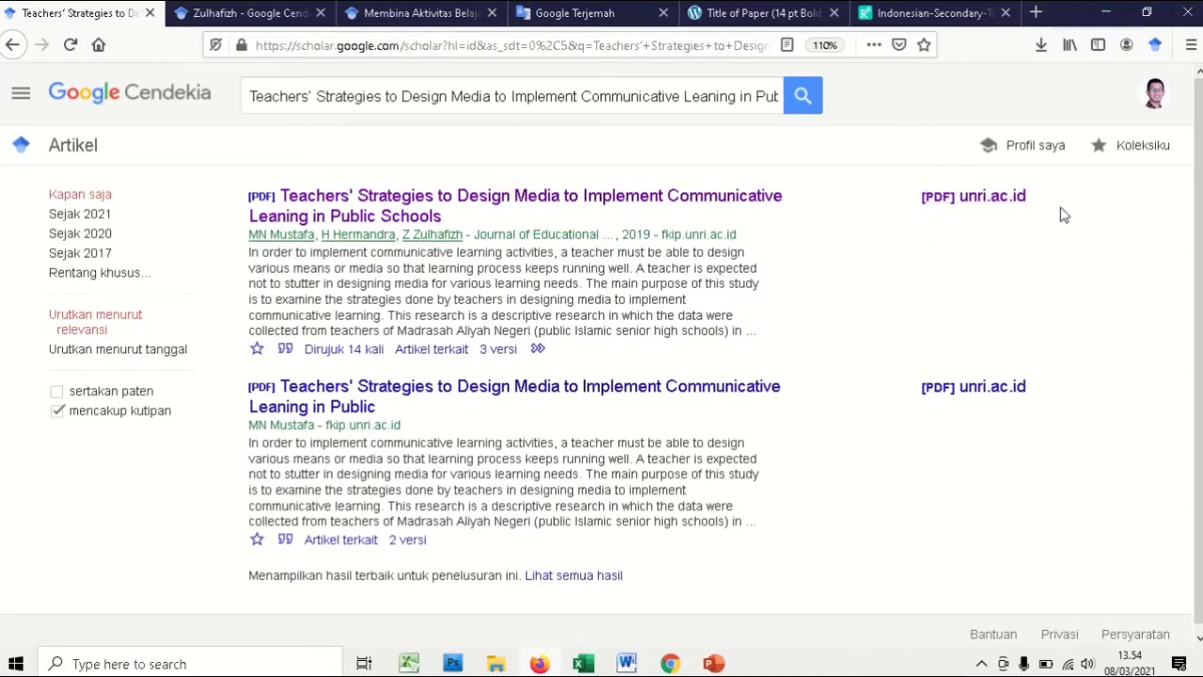
# Open the citation formats of the first search result and copy its complete APA reference
pyautogui.click(285, 352)
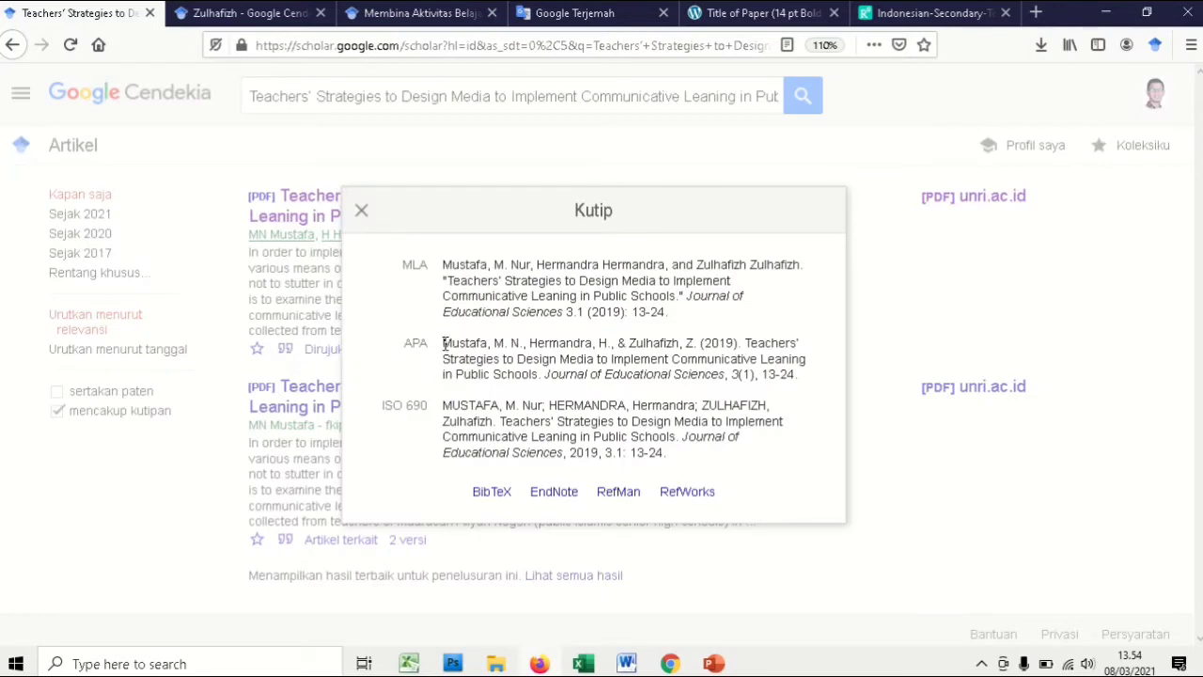
pyautogui.moveTo(443, 344); pyautogui.dragTo(805, 388)
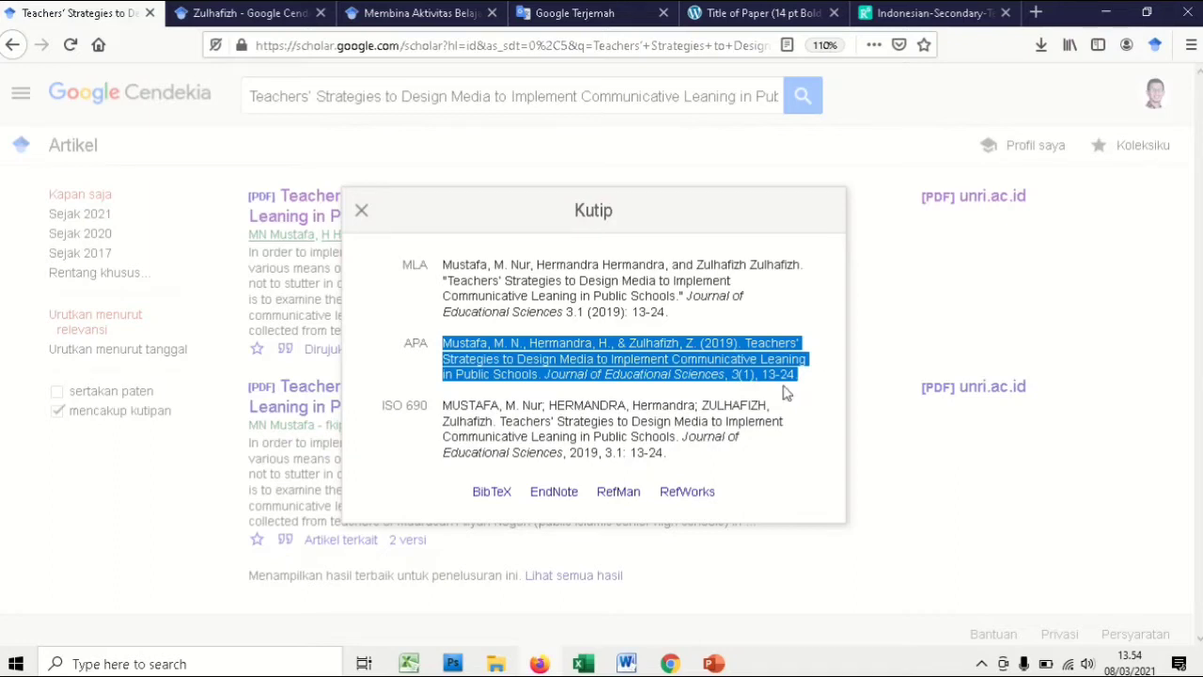
pyautogui.rightClick(806, 388)
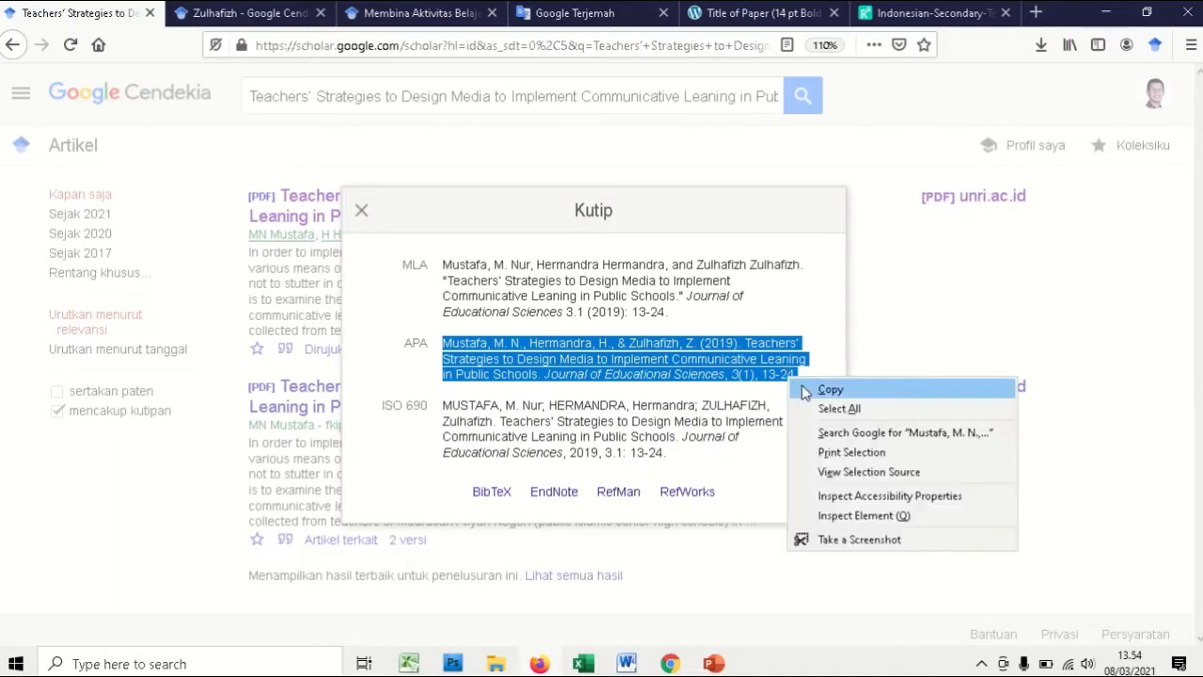
pyautogui.click(805, 390)
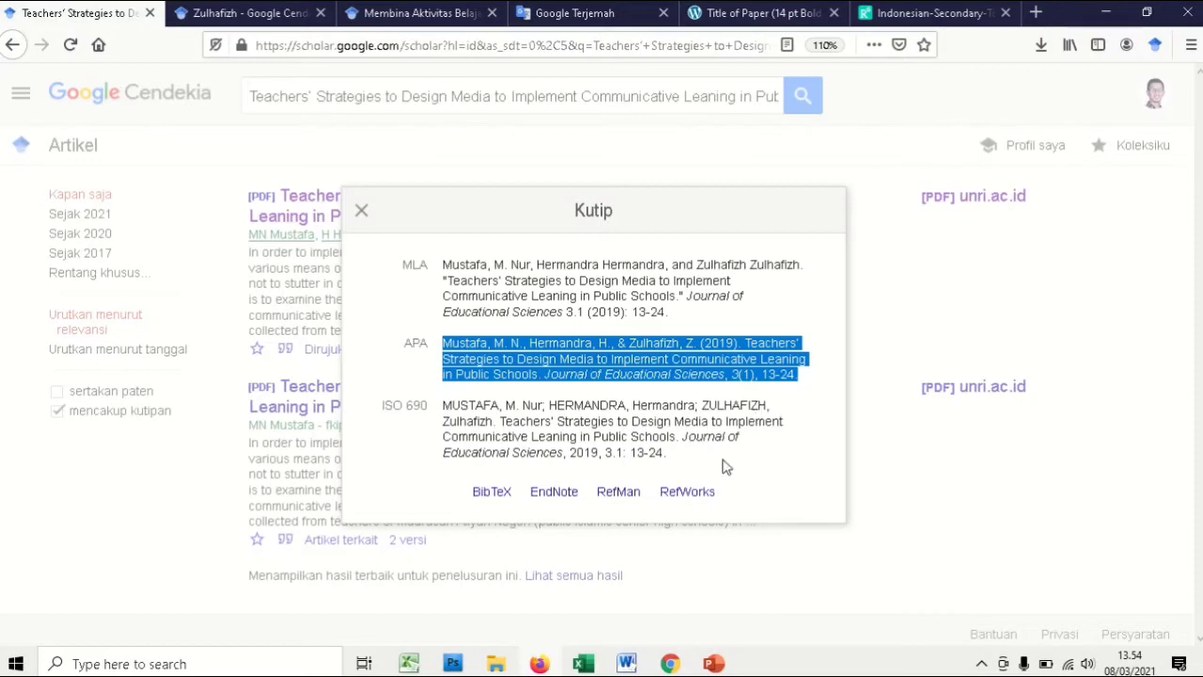
# Switch to the Word document and paste the APA reference below the quoted passage, leaving an empty paragraph between them
pyautogui.click(628, 663)
pyautogui.click(587, 523)
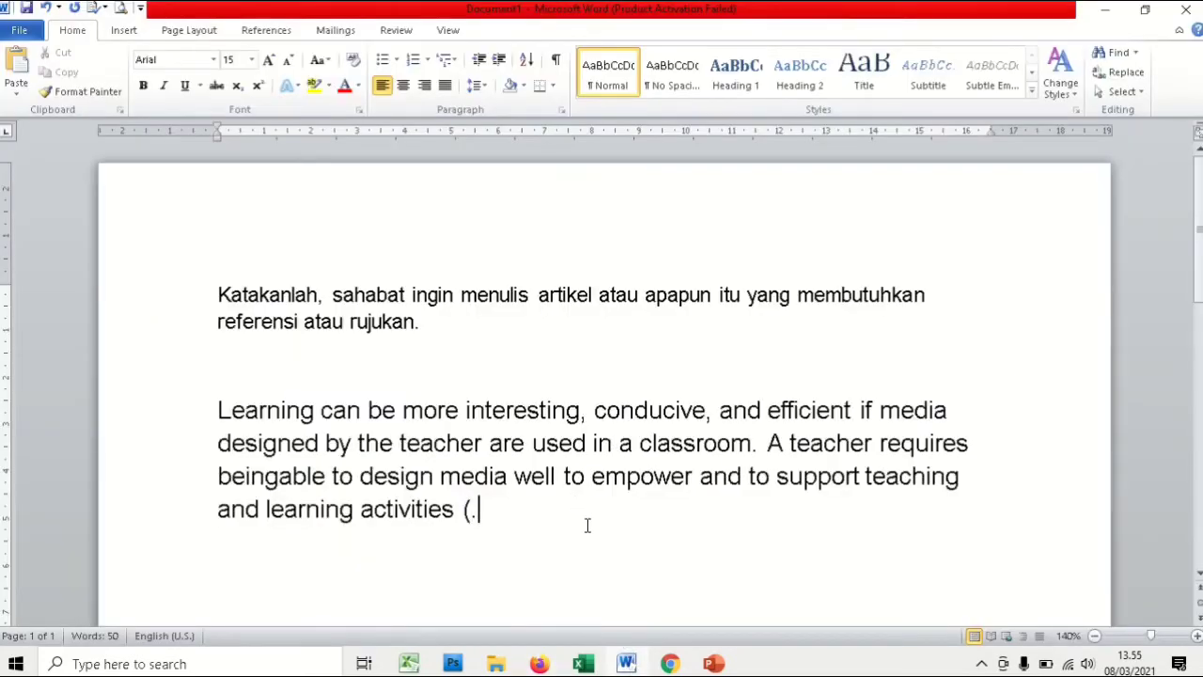
pyautogui.press('Return')
pyautogui.press('Return')
pyautogui.hotkey('ctrl', 'v')
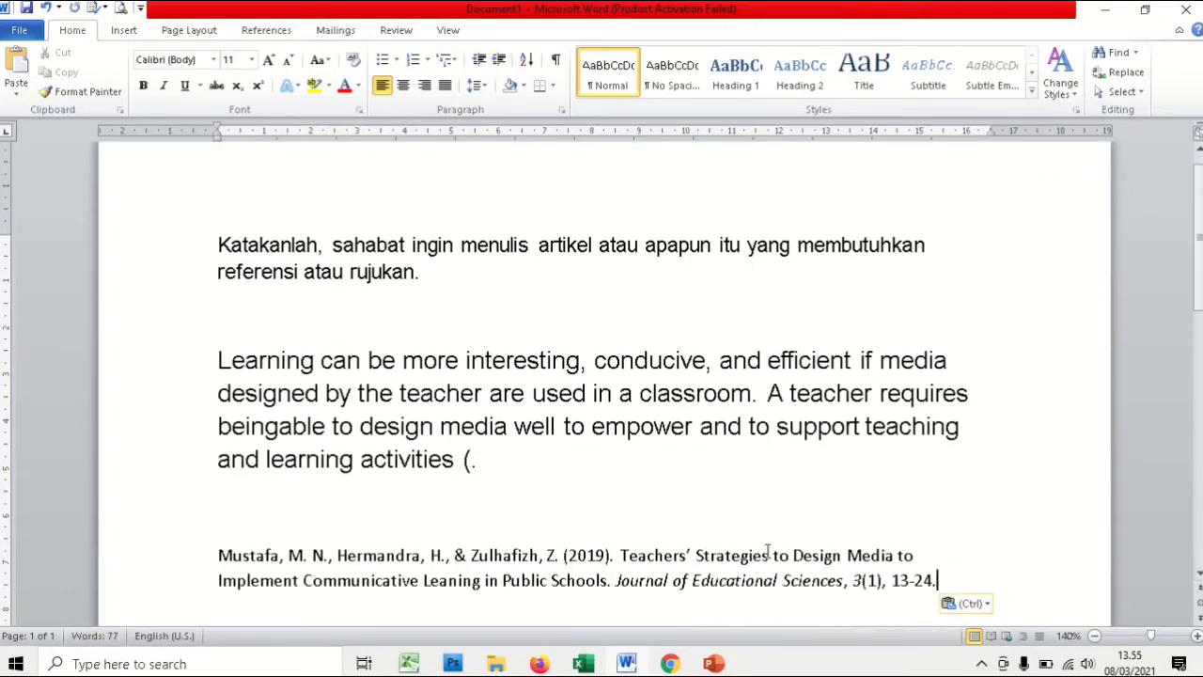
# Justify the pasted APA reference paragraph
pyautogui.moveTo(329, 554); pyautogui.dragTo(553, 580)
pyautogui.hotkey('ctrl', 'j')
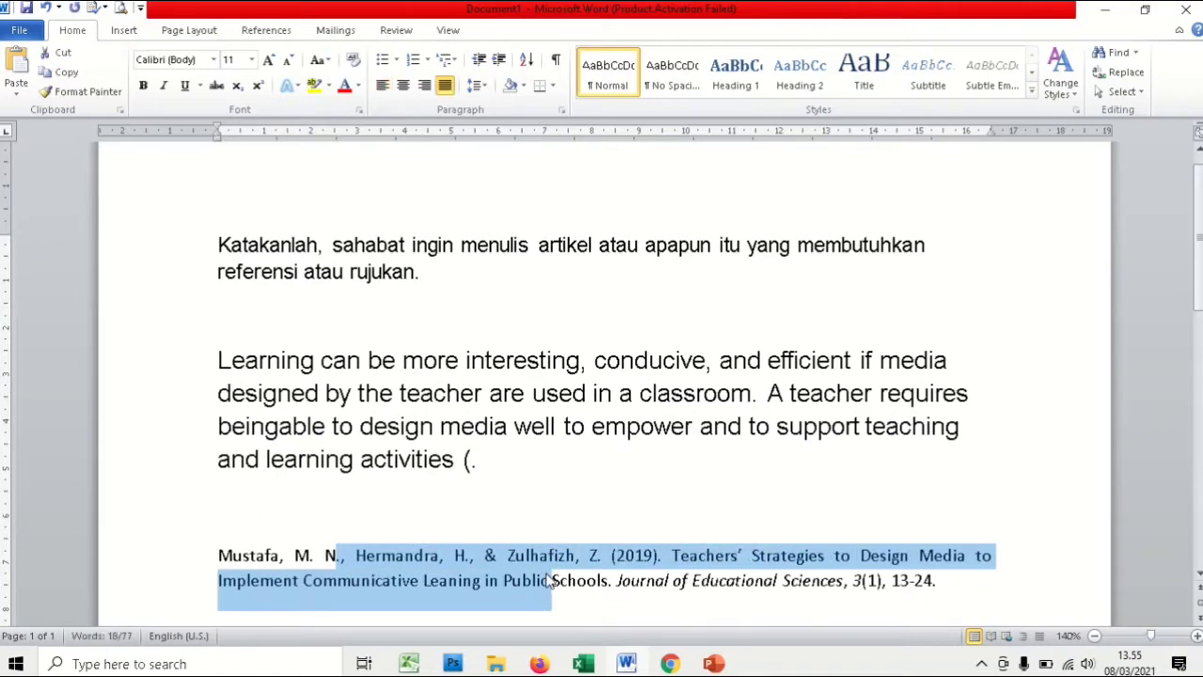
pyautogui.click(489, 399)
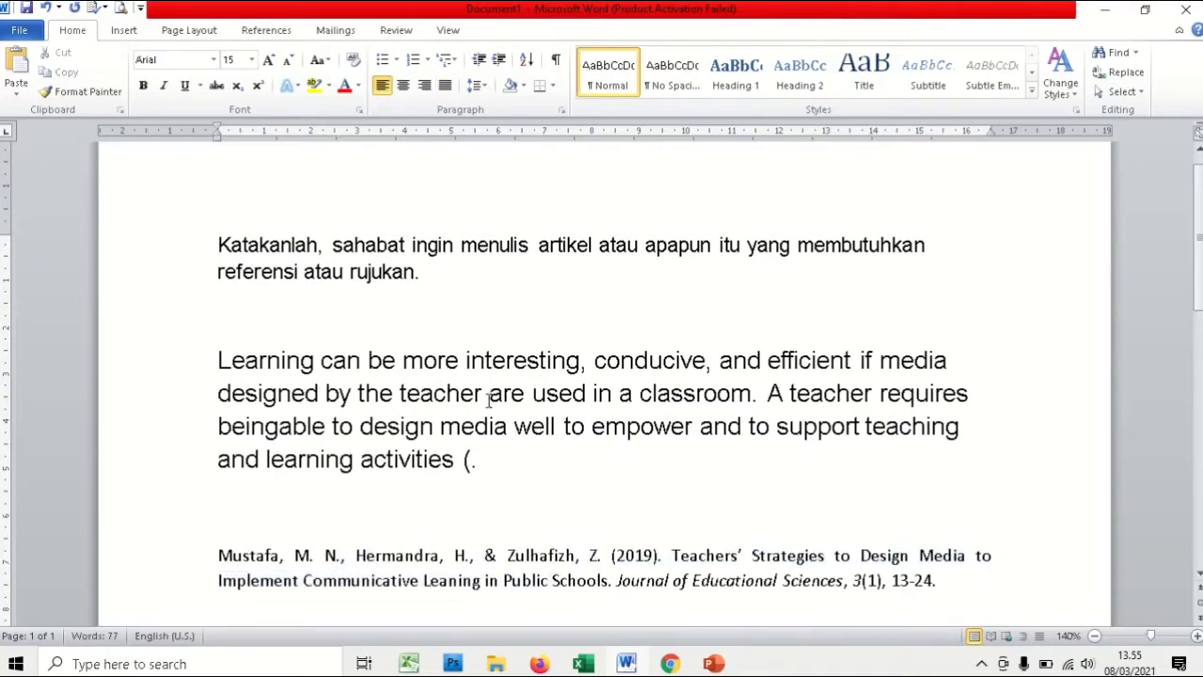
# Examine the authors and year in the APA reference alongside the start of the quoted passage
pyautogui.moveTo(216, 556); pyautogui.dragTo(645, 559)
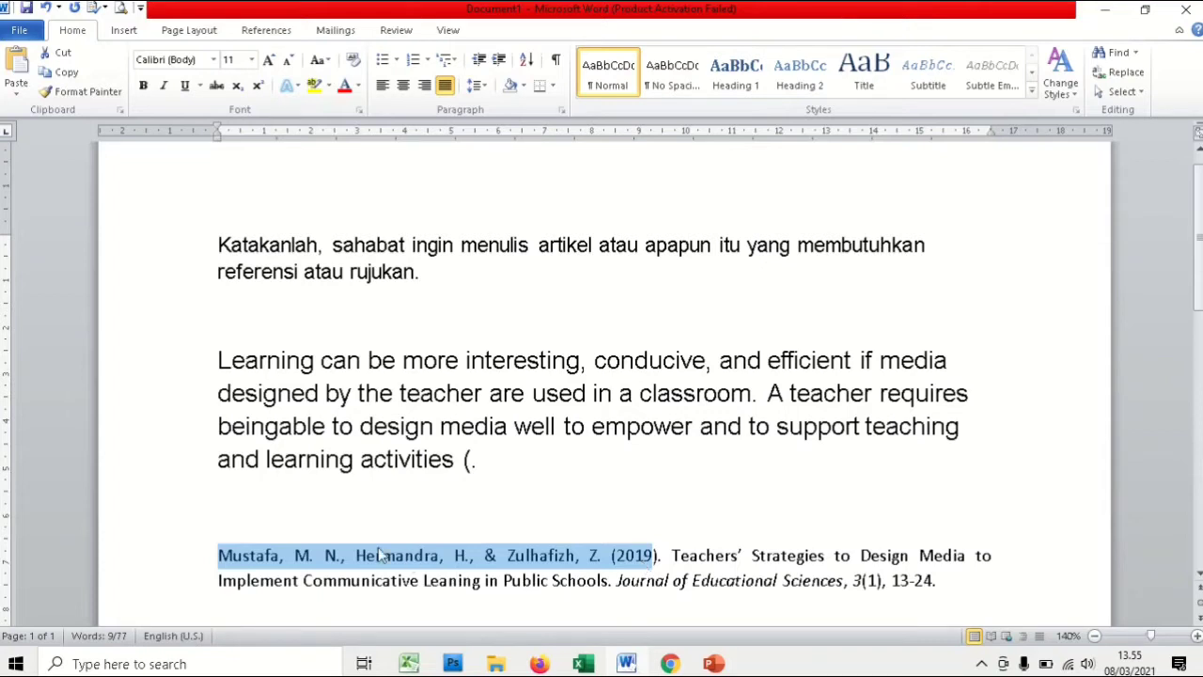
pyautogui.click(248, 362)
pyautogui.moveTo(270, 367); pyautogui.dragTo(396, 395)
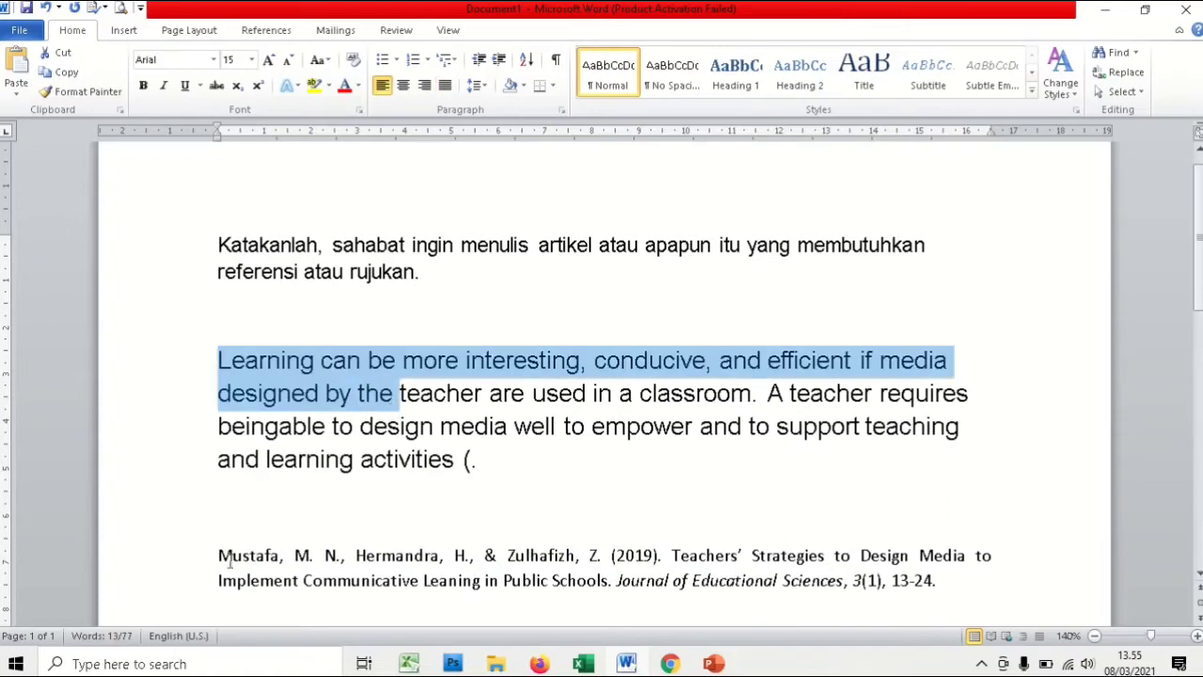
# Copy the authors and year from the APA reference into the passage's closing parenthesis, removing the third author's initial and the extra bracket before the year
pyautogui.moveTo(218, 555); pyautogui.dragTo(647, 558)
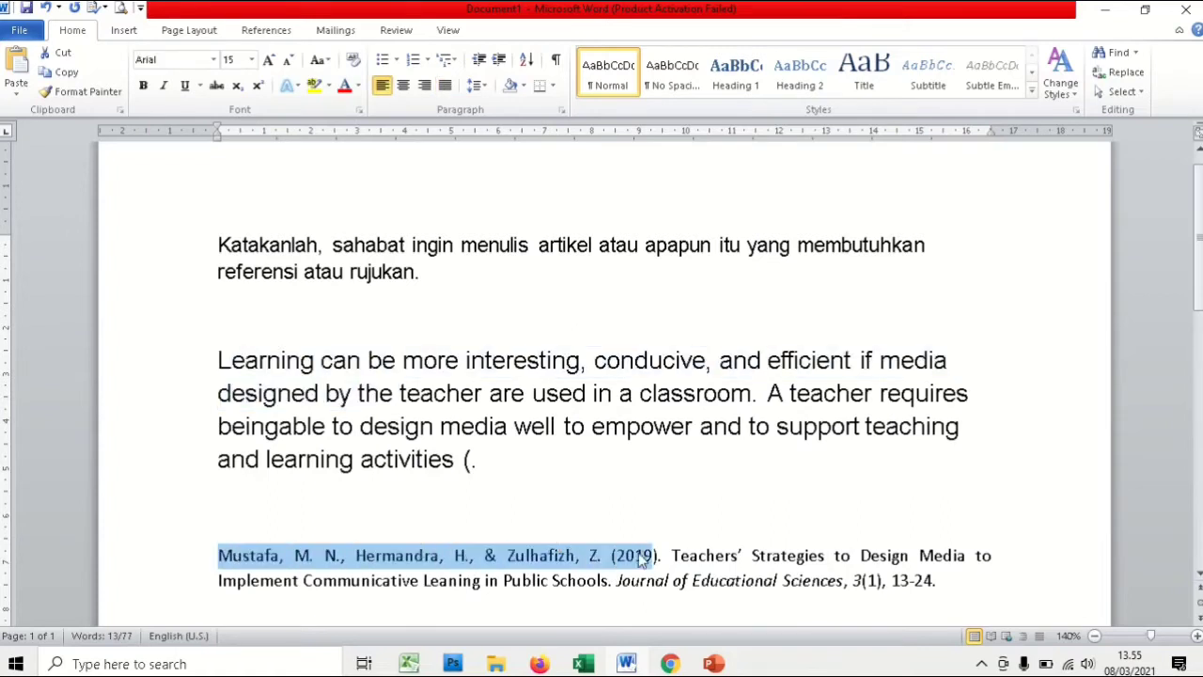
pyautogui.click(471, 460)
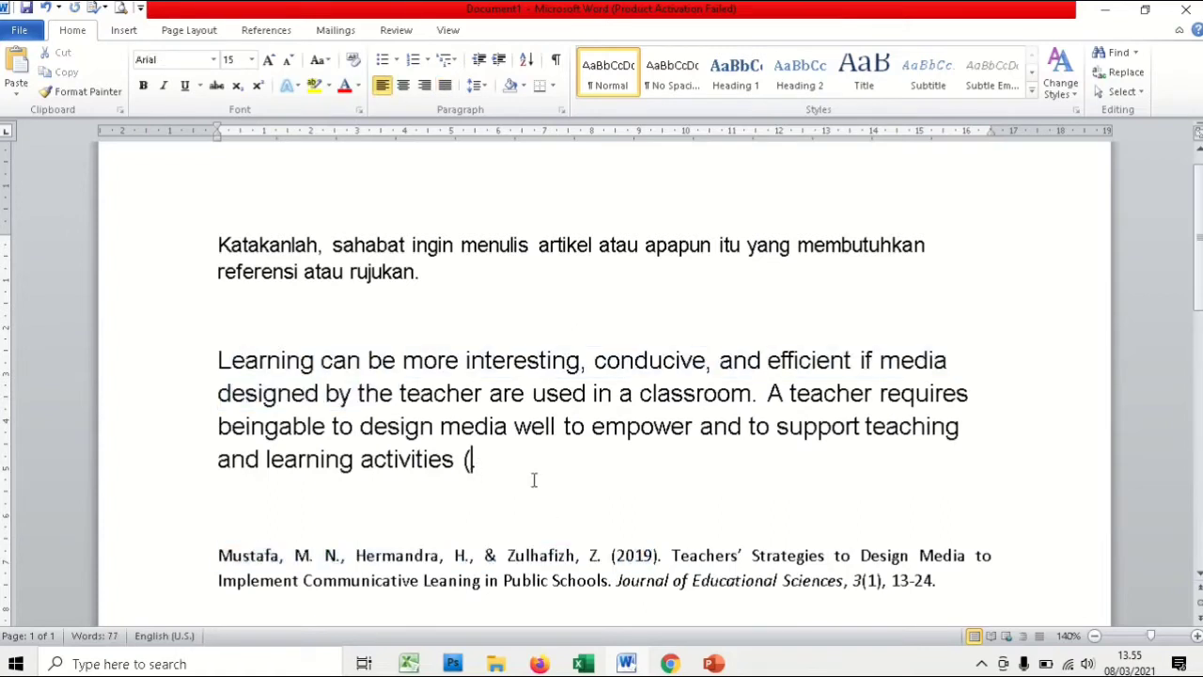
pyautogui.hotkey('ctrl', 'v')
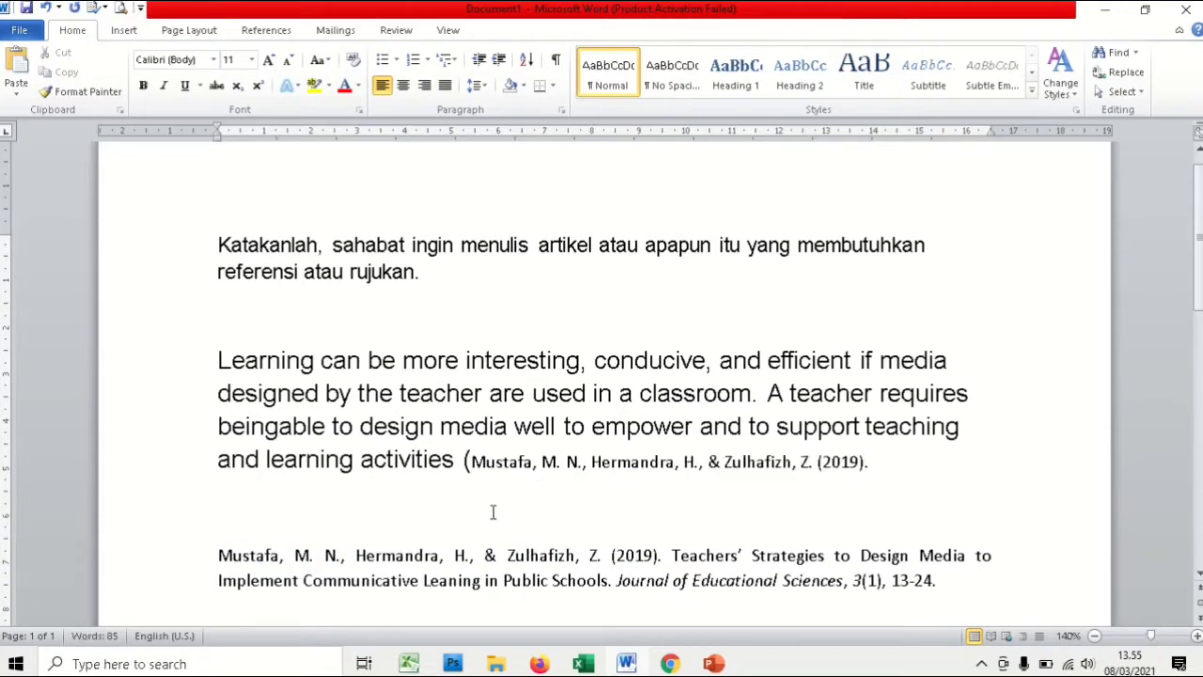
pyautogui.moveTo(800, 466); pyautogui.dragTo(823, 465)
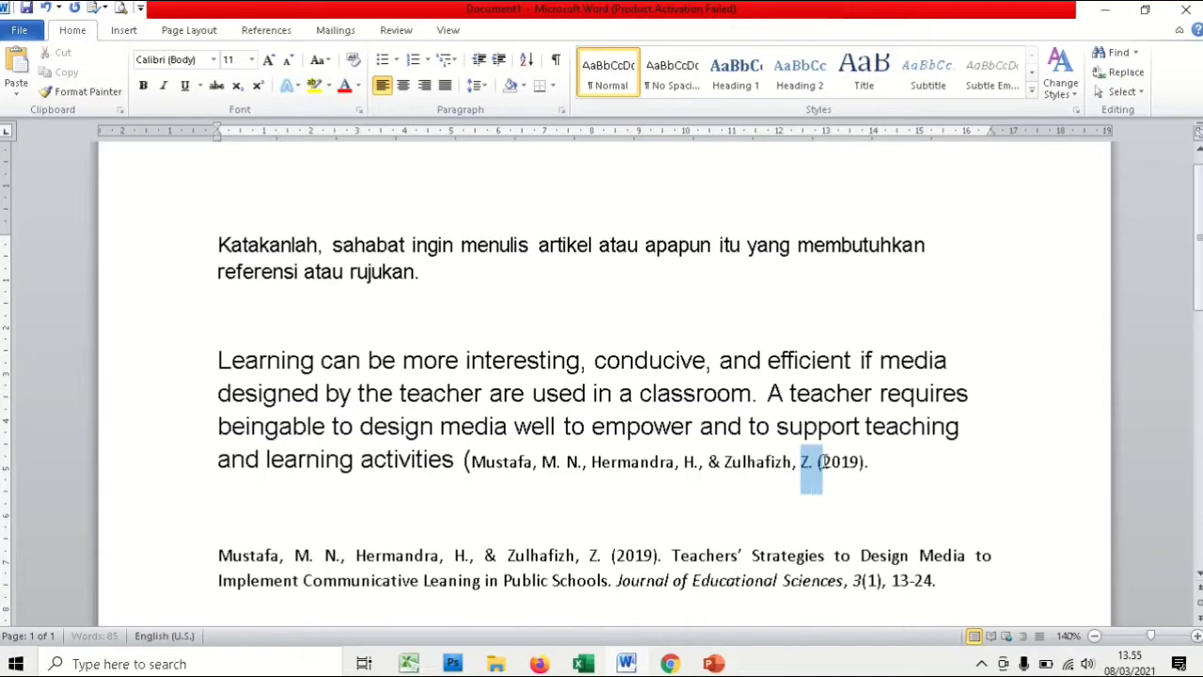
pyautogui.press('BackSpace')
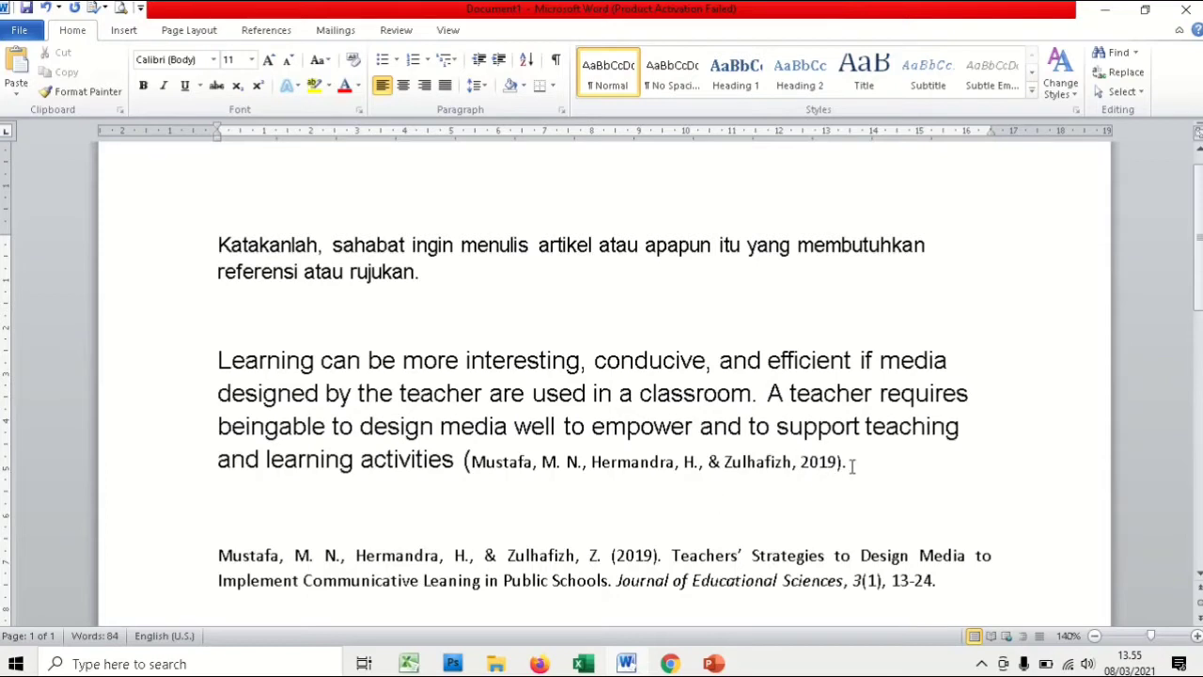
# Change the font of the entire document to Times New Roman
pyautogui.moveTo(851, 463); pyautogui.dragTo(261, 360)
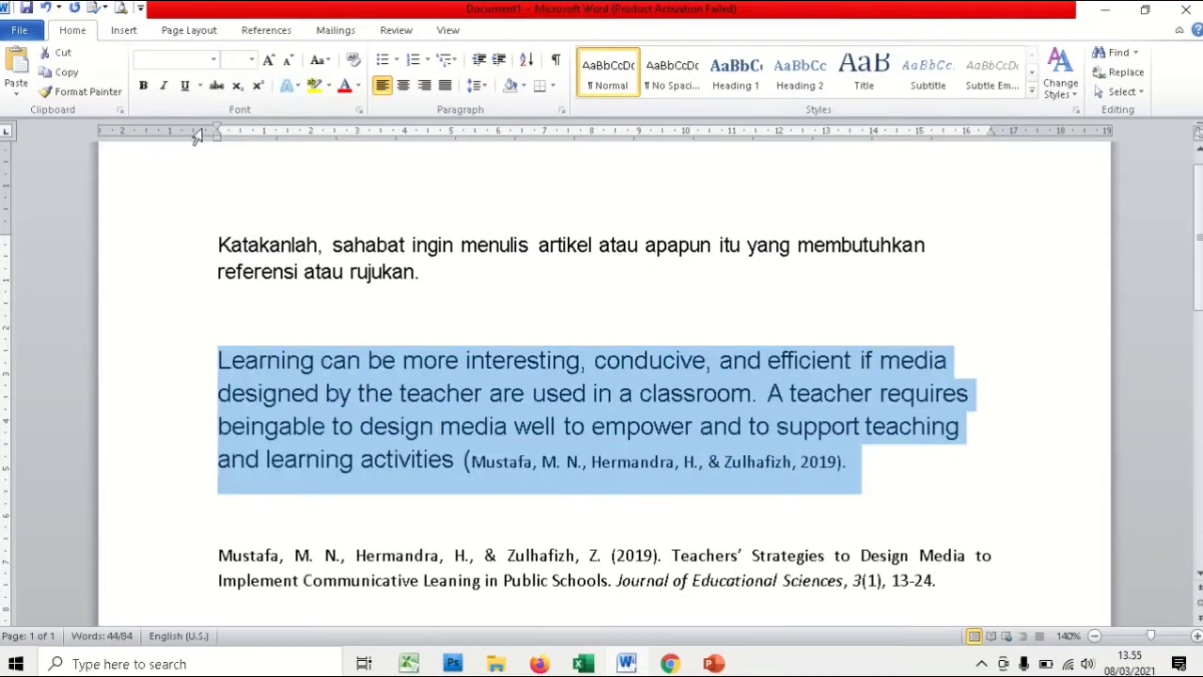
pyautogui.click(185, 65)
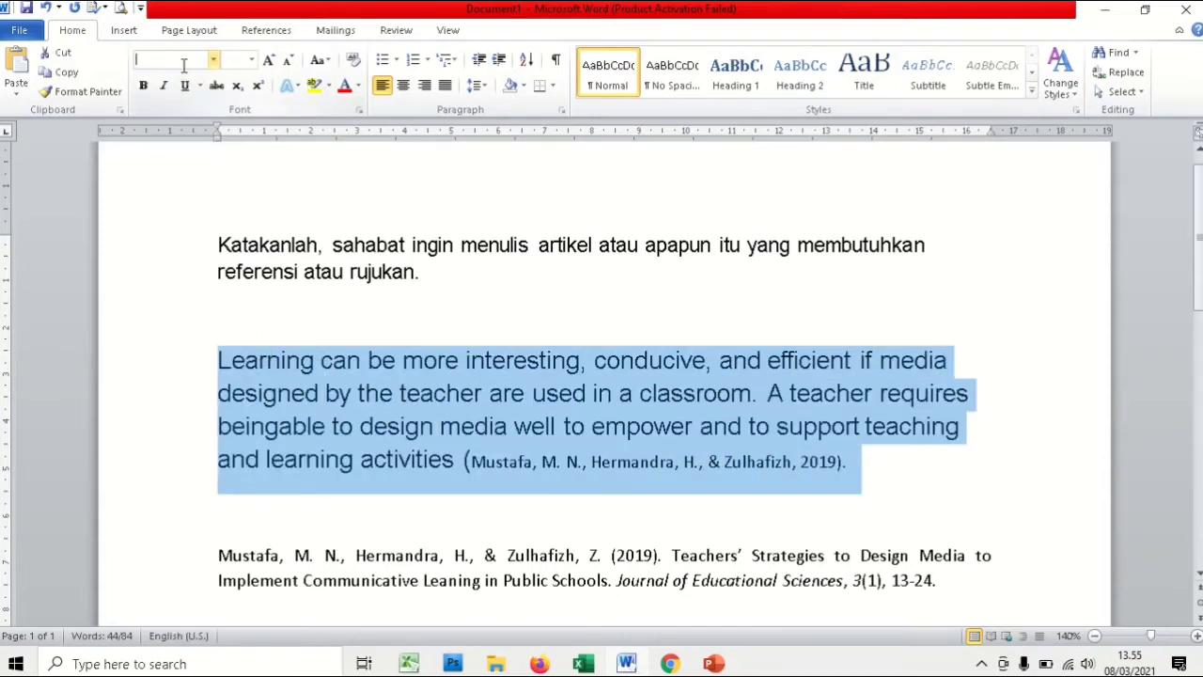
pyautogui.click(270, 461)
pyautogui.hotkey('ctrl', 'a')
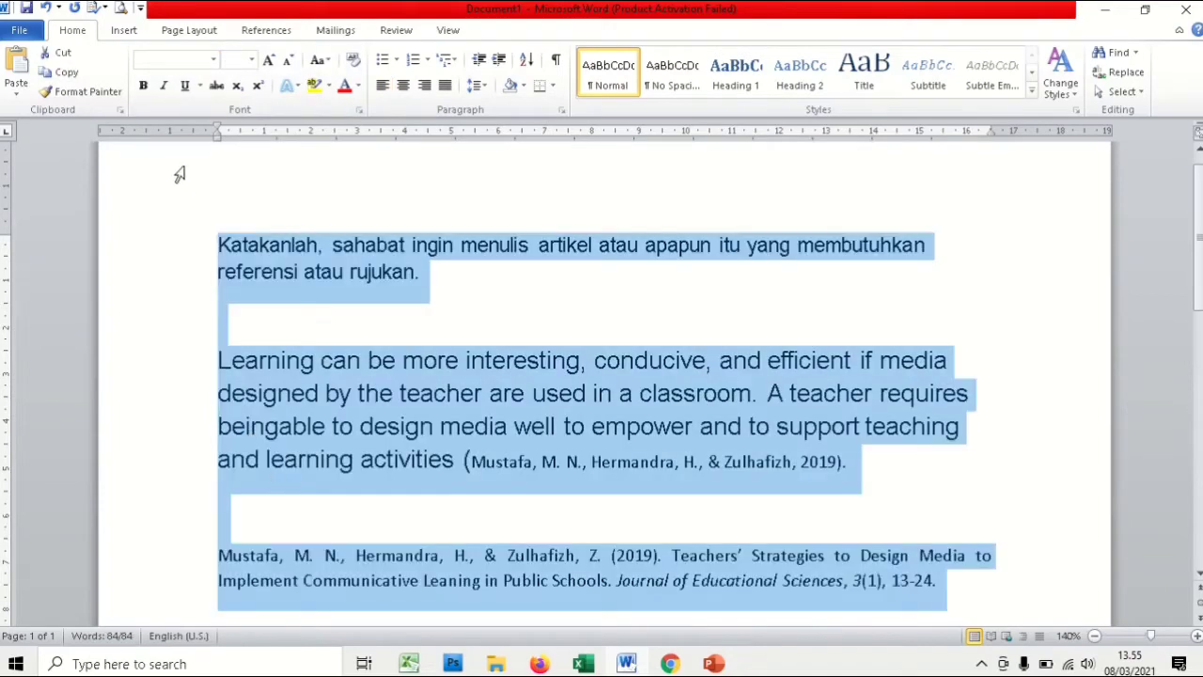
pyautogui.click(183, 61)
pyautogui.write('Times New Rom')
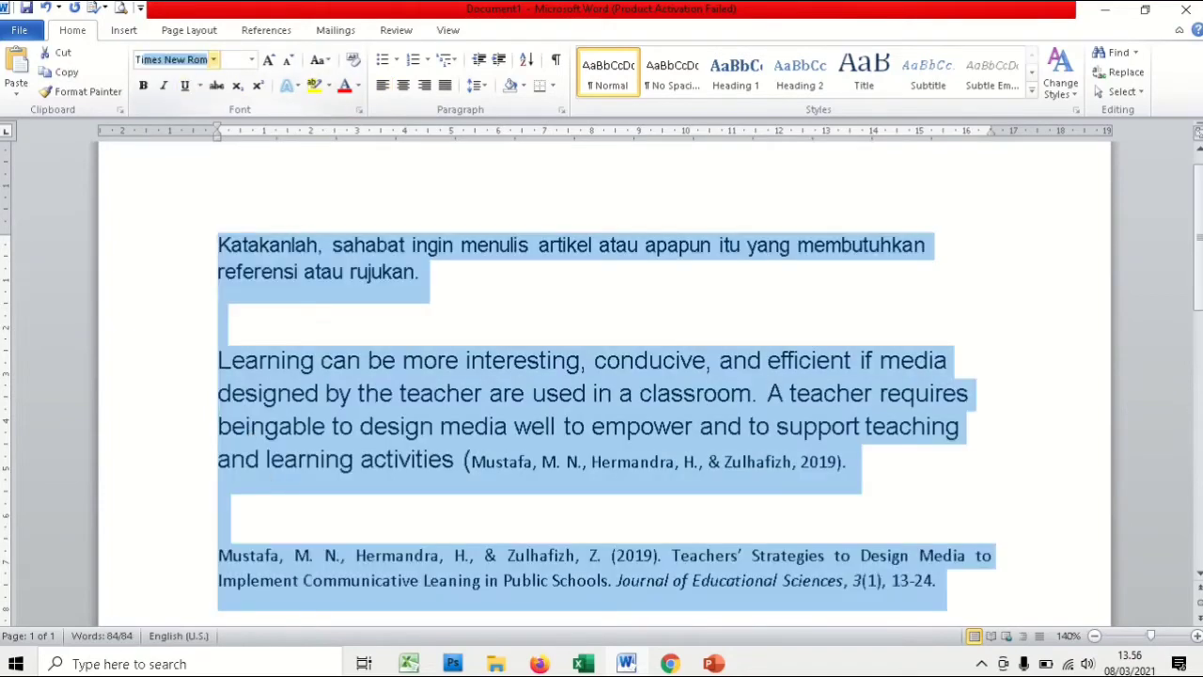
pyautogui.press('Return')
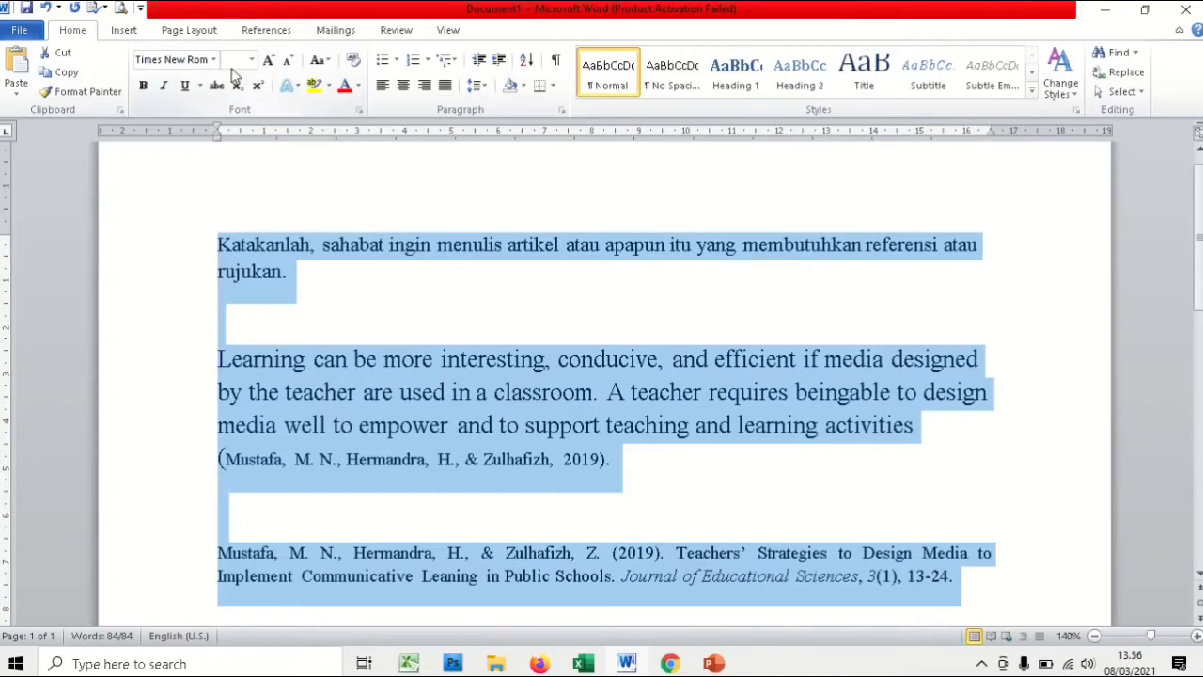
# Set all the document's text to 14 pt with single line spacing
pyautogui.write('12')
pyautogui.press('Return')
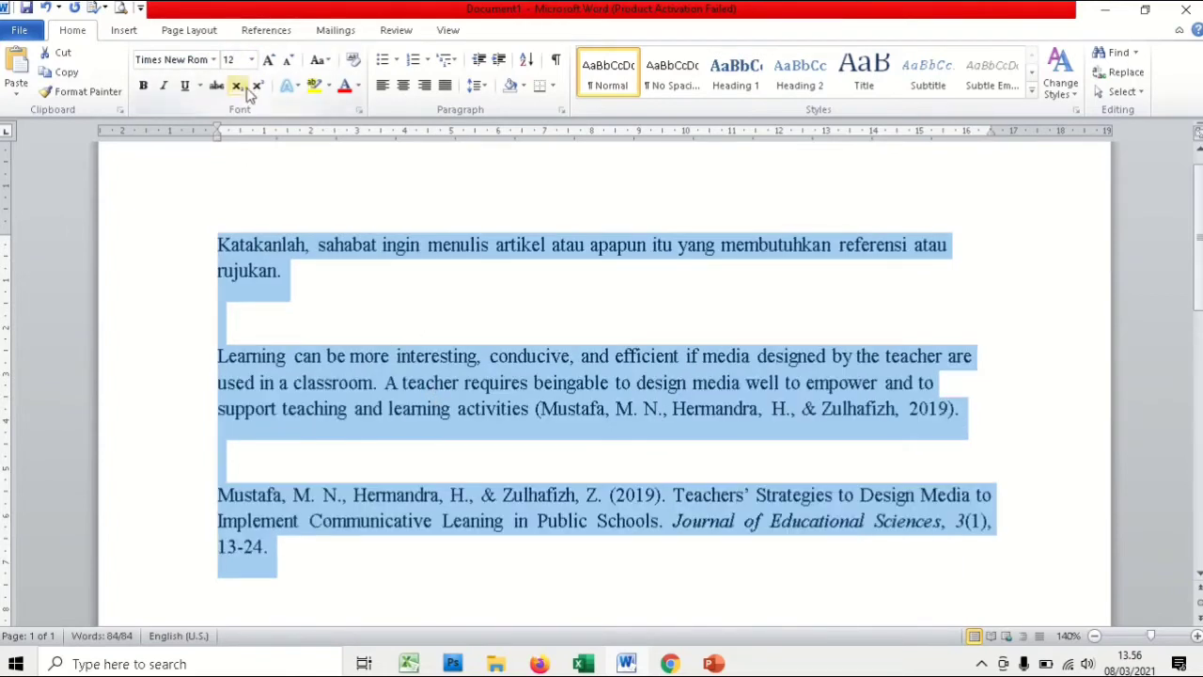
pyautogui.click(230, 60)
pyautogui.write('14')
pyautogui.press('Return')
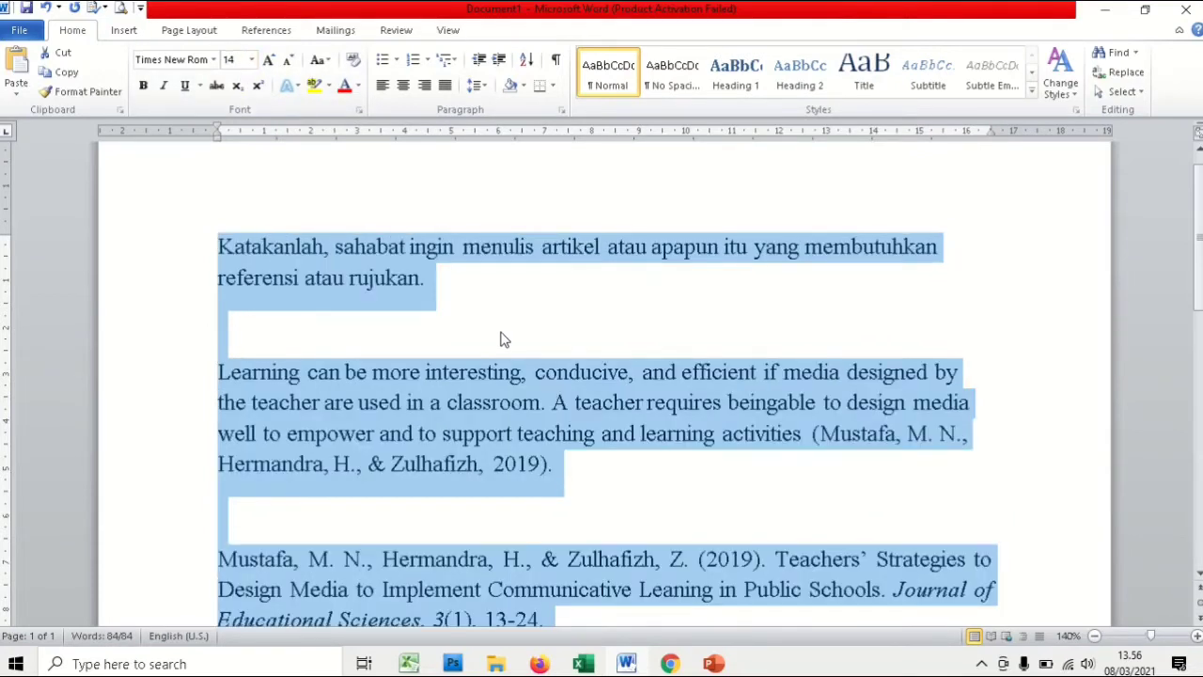
pyautogui.hotkey('ctrl', '1')
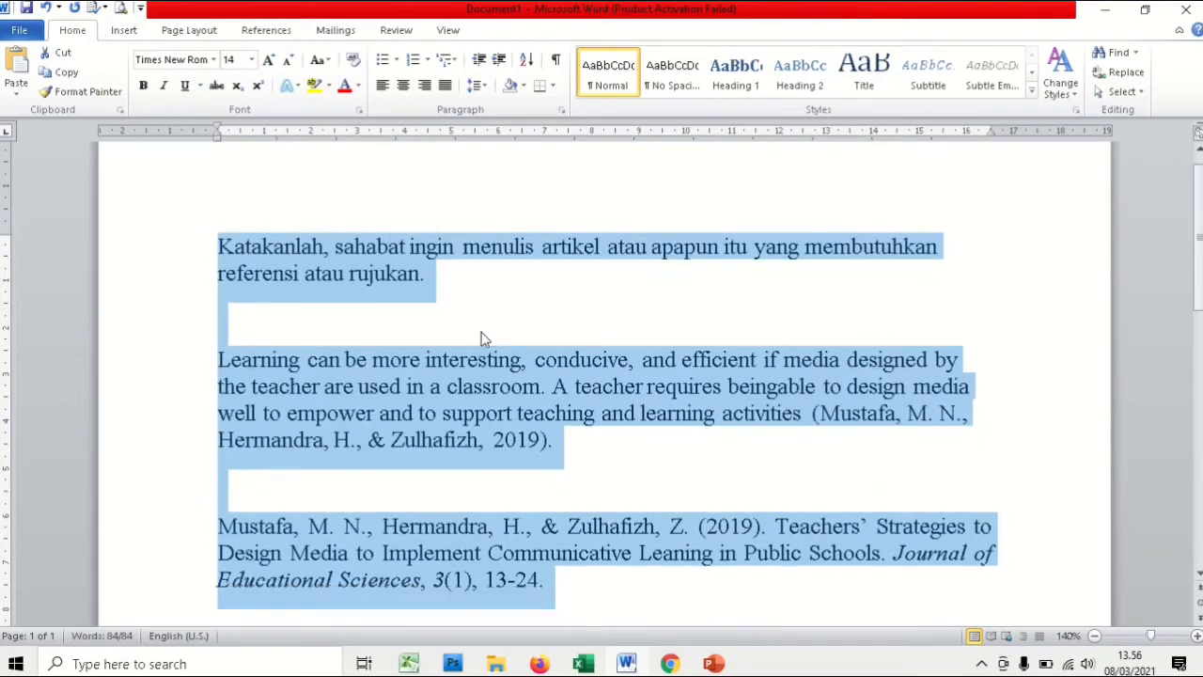
pyautogui.click(500, 393)
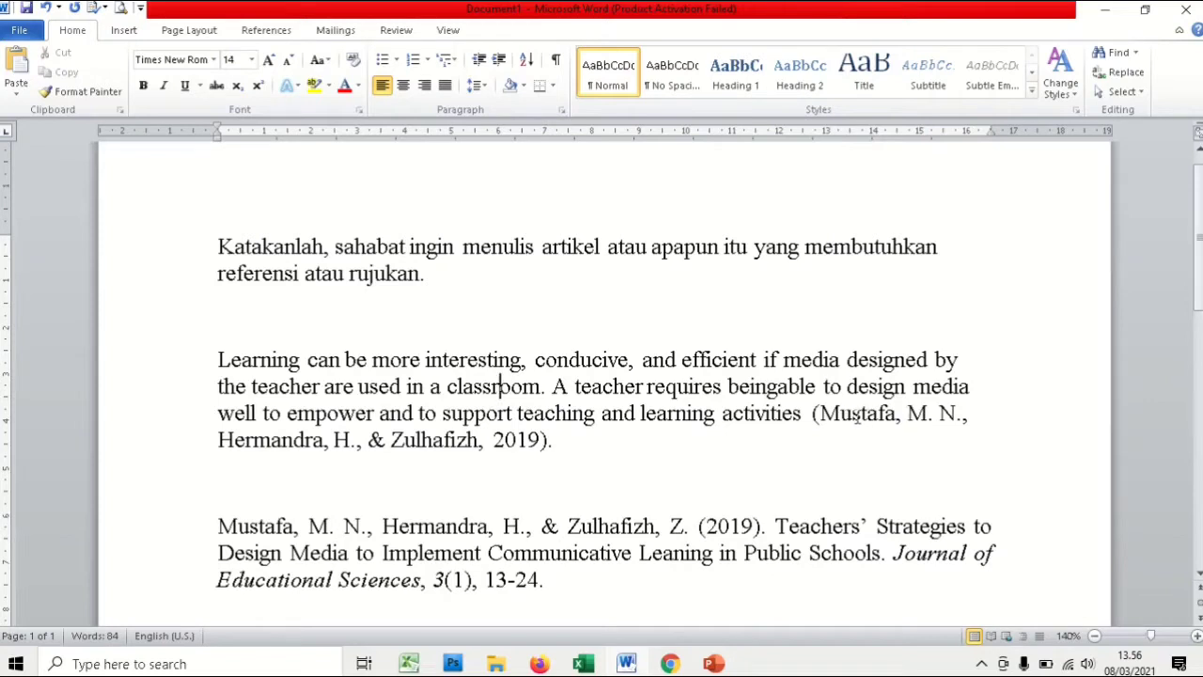
# Delete the first and second authors' initials from the in-text citation, leaving only surnames and the year
pyautogui.moveTo(908, 415); pyautogui.dragTo(965, 417)
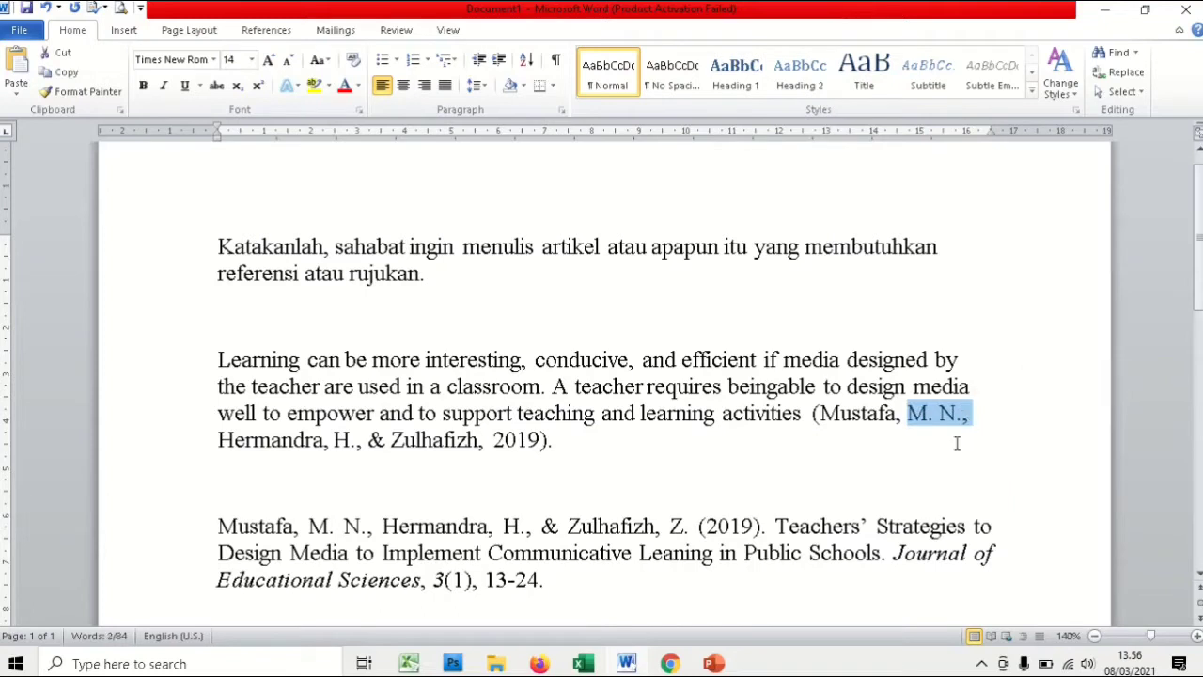
pyautogui.press('Delete')
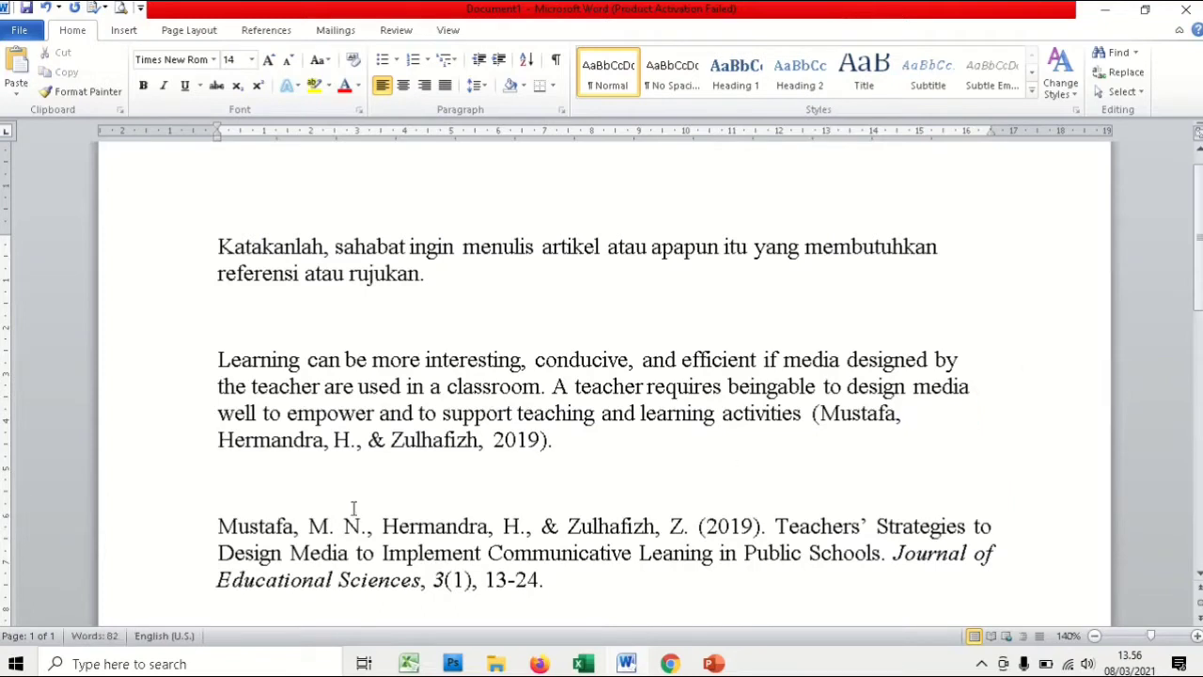
pyautogui.click(335, 440)
pyautogui.moveTo(334, 440); pyautogui.dragTo(365, 441)
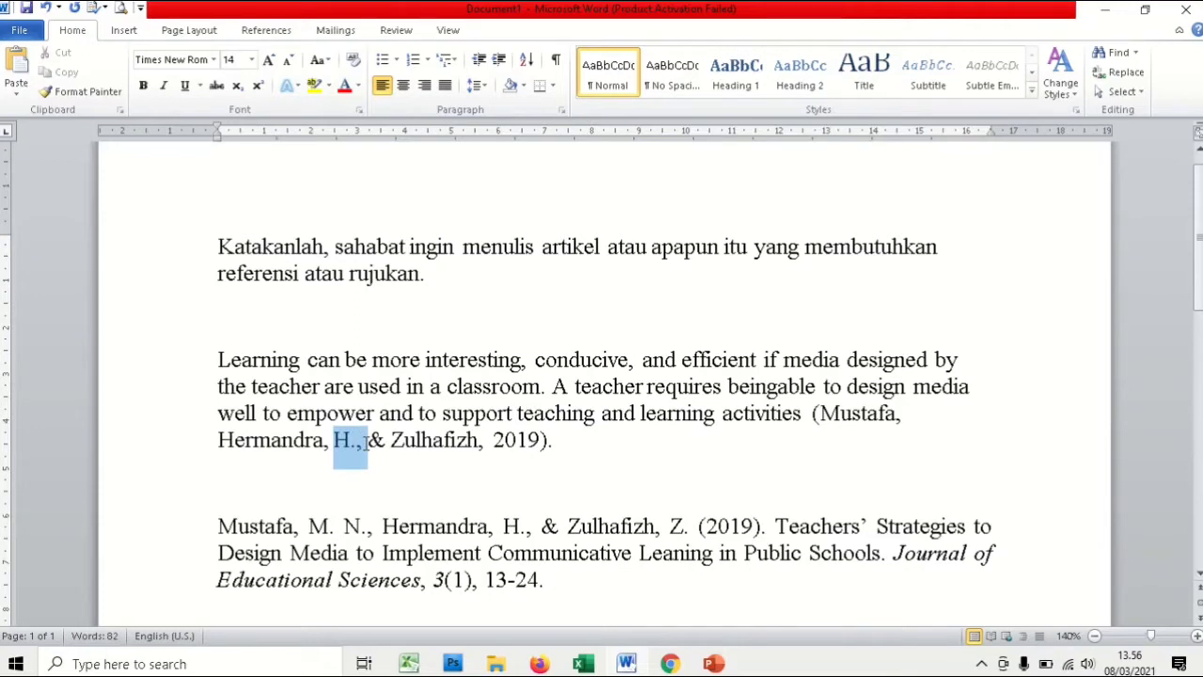
pyautogui.press('Delete')
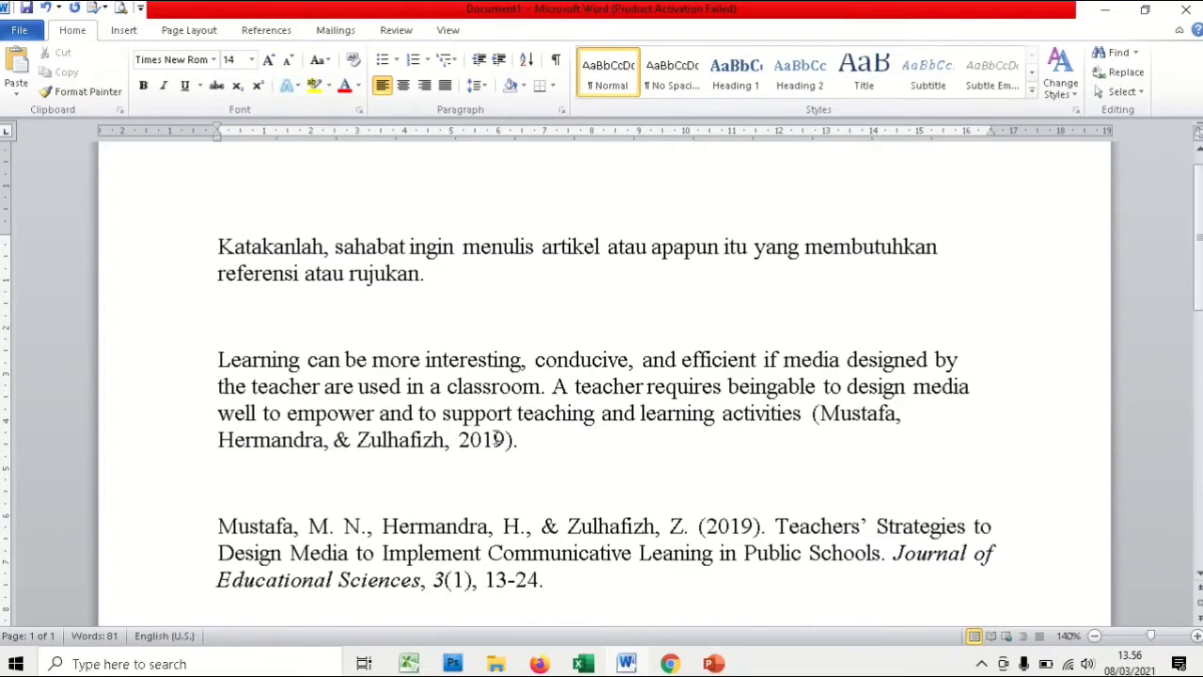
pyautogui.click(524, 440)
# Give the APA reference paragraph a hanging indent of about 1.25 cm
pyautogui.moveTo(546, 581); pyautogui.dragTo(235, 527)
pyautogui.moveTo(220, 135); pyautogui.dragTo(277, 134)
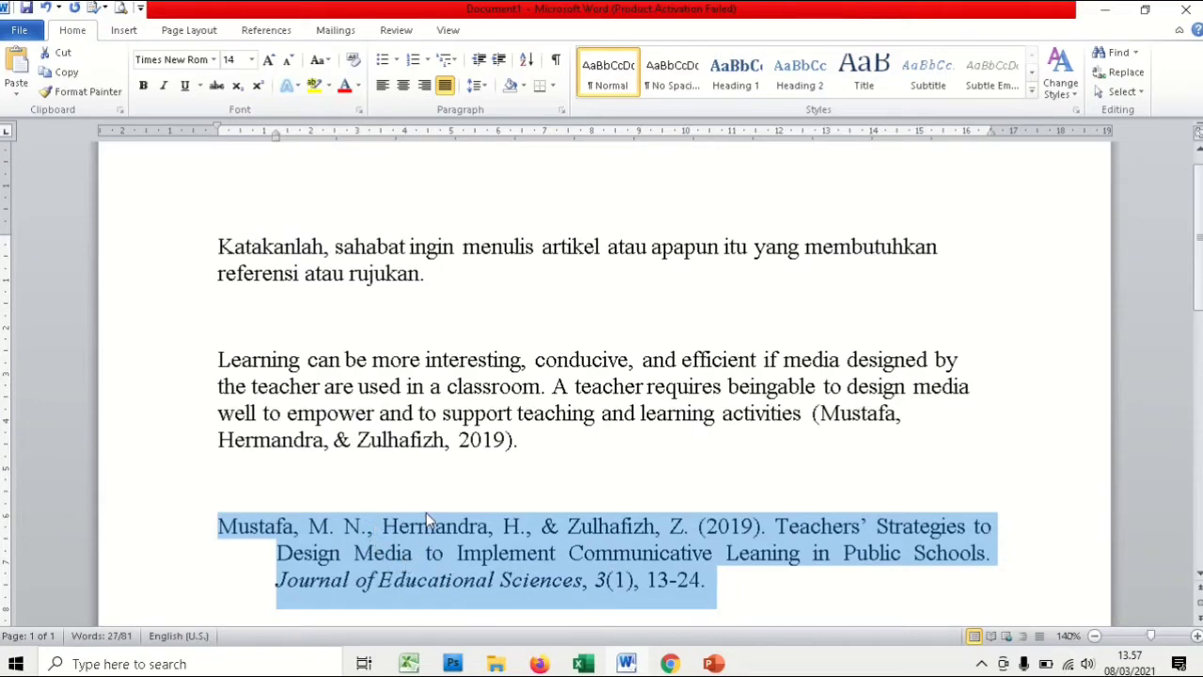
pyautogui.click(373, 510)
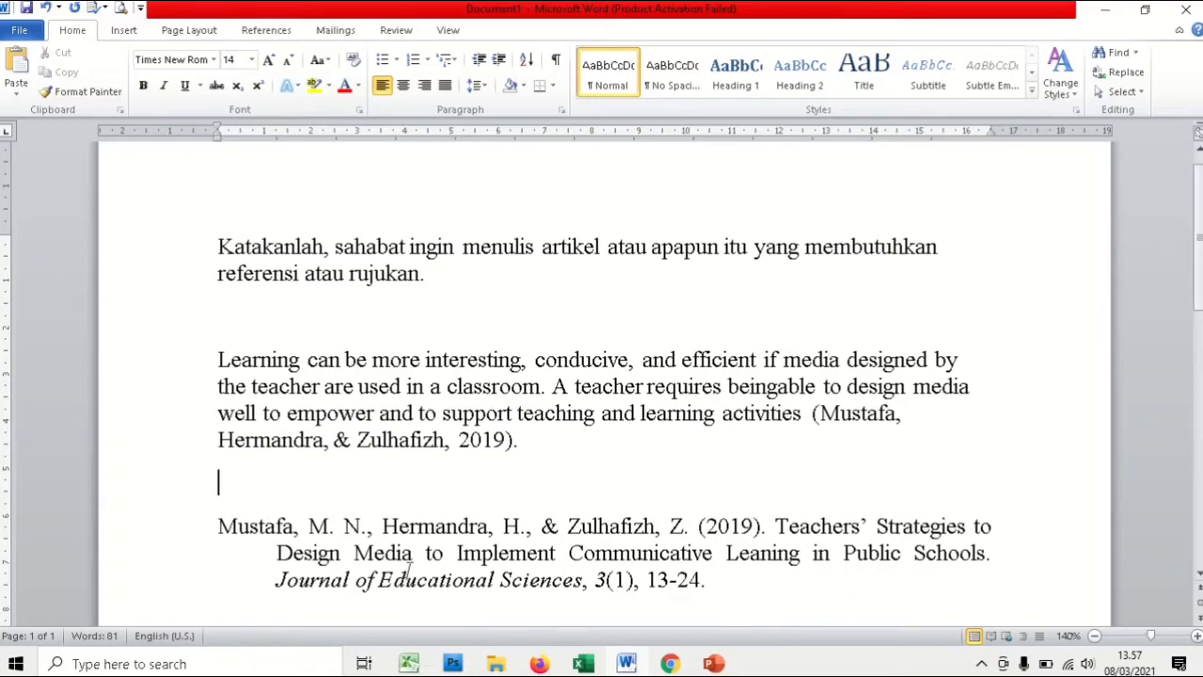
# Examine the authors' initials and the complete APA reference entry below the quoted passage
pyautogui.moveTo(504, 525); pyautogui.dragTo(520, 525)
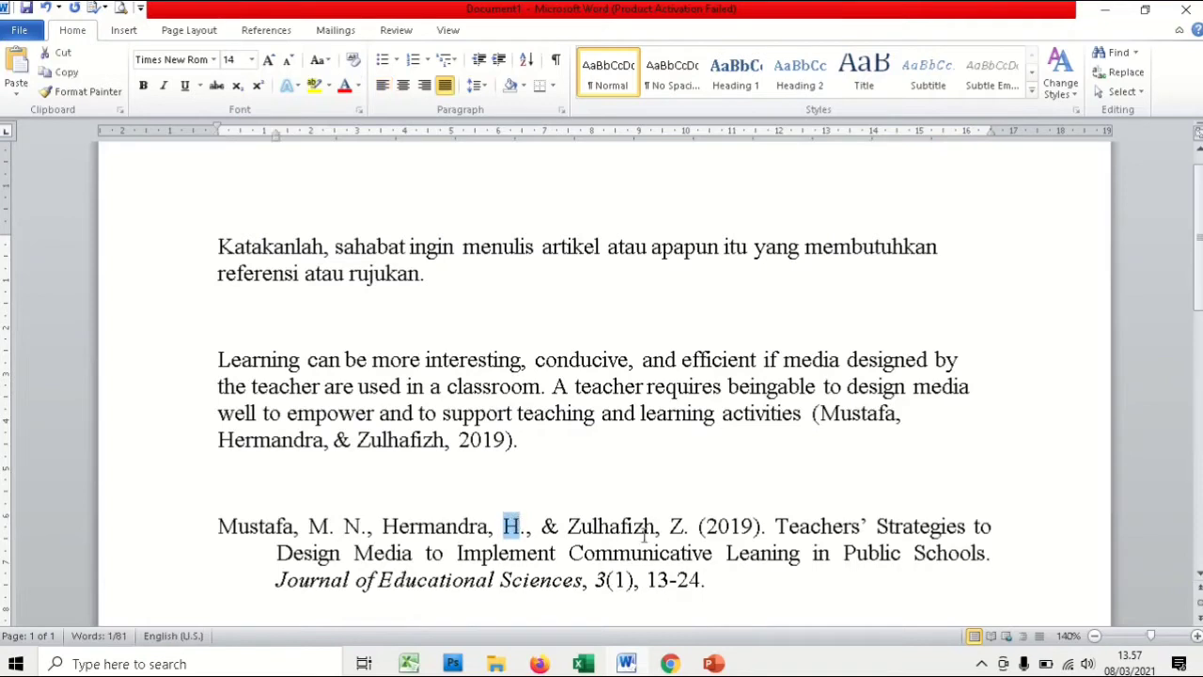
pyautogui.moveTo(670, 525); pyautogui.dragTo(685, 526)
pyautogui.click(711, 579)
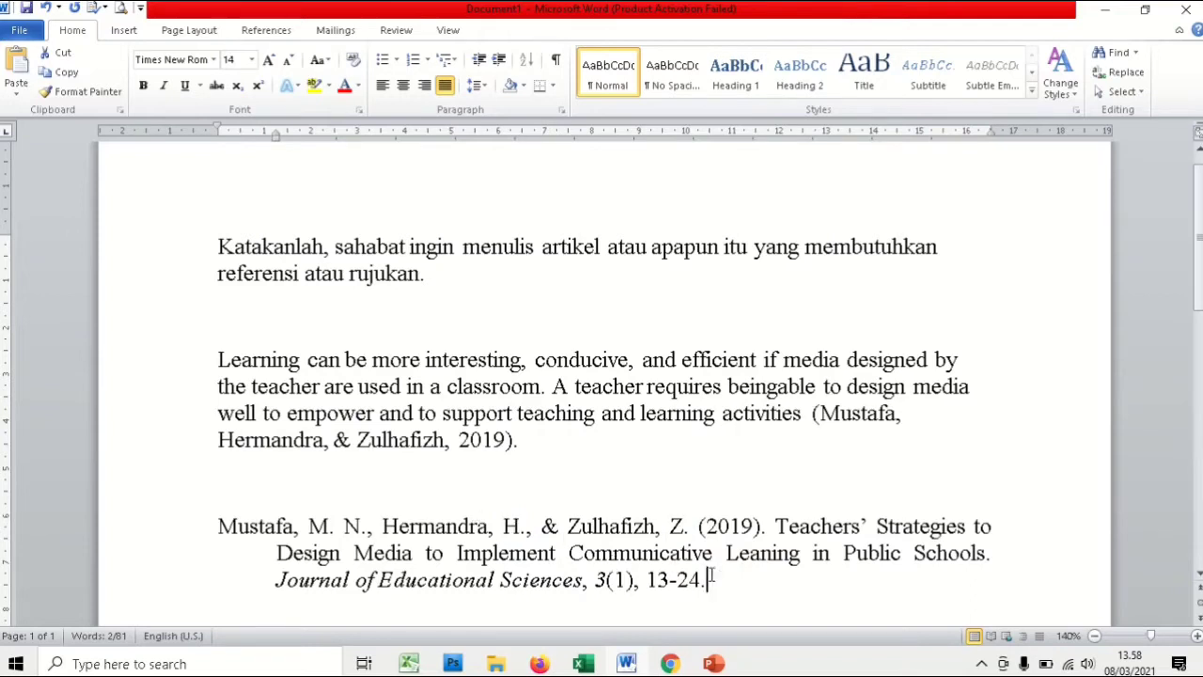
pyautogui.moveTo(712, 579); pyautogui.dragTo(529, 527)
pyautogui.doubleClick(512, 526)
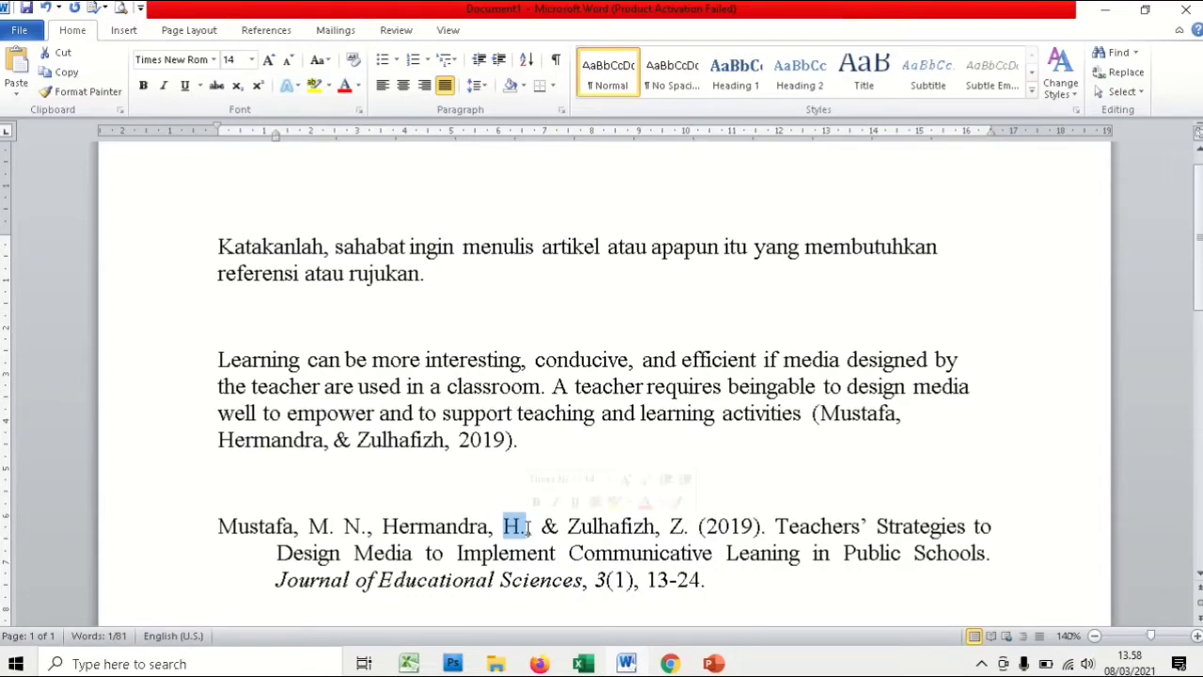
pyautogui.moveTo(712, 575); pyautogui.dragTo(237, 527)
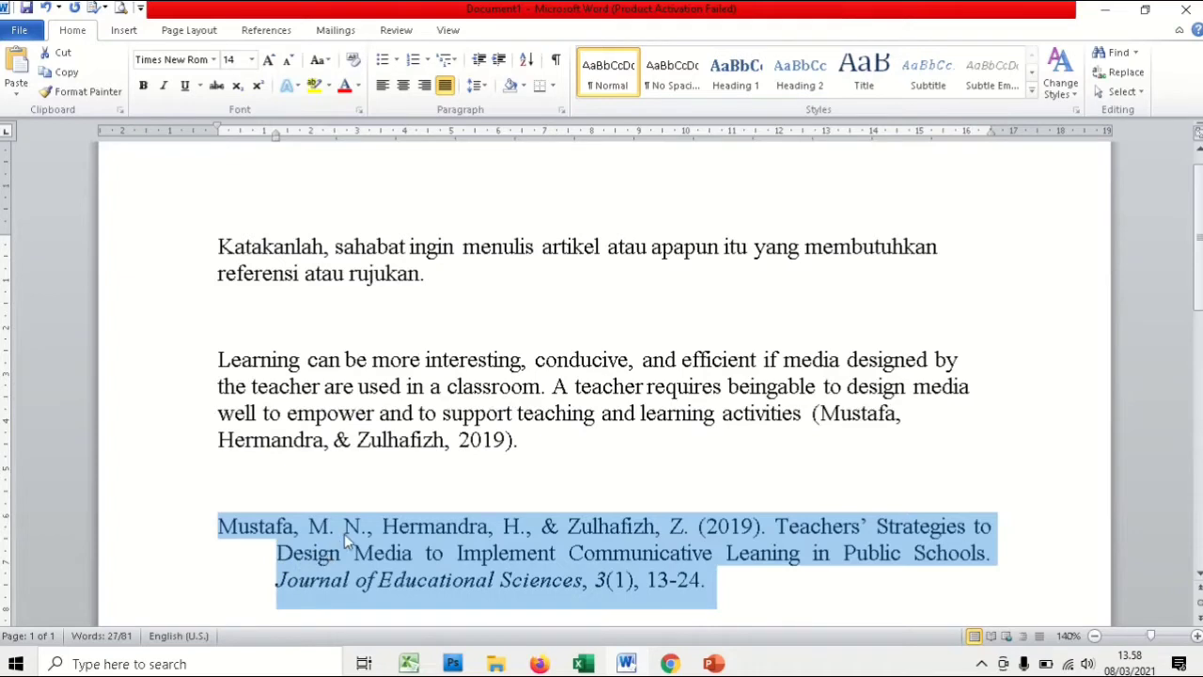
pyautogui.click(537, 445)
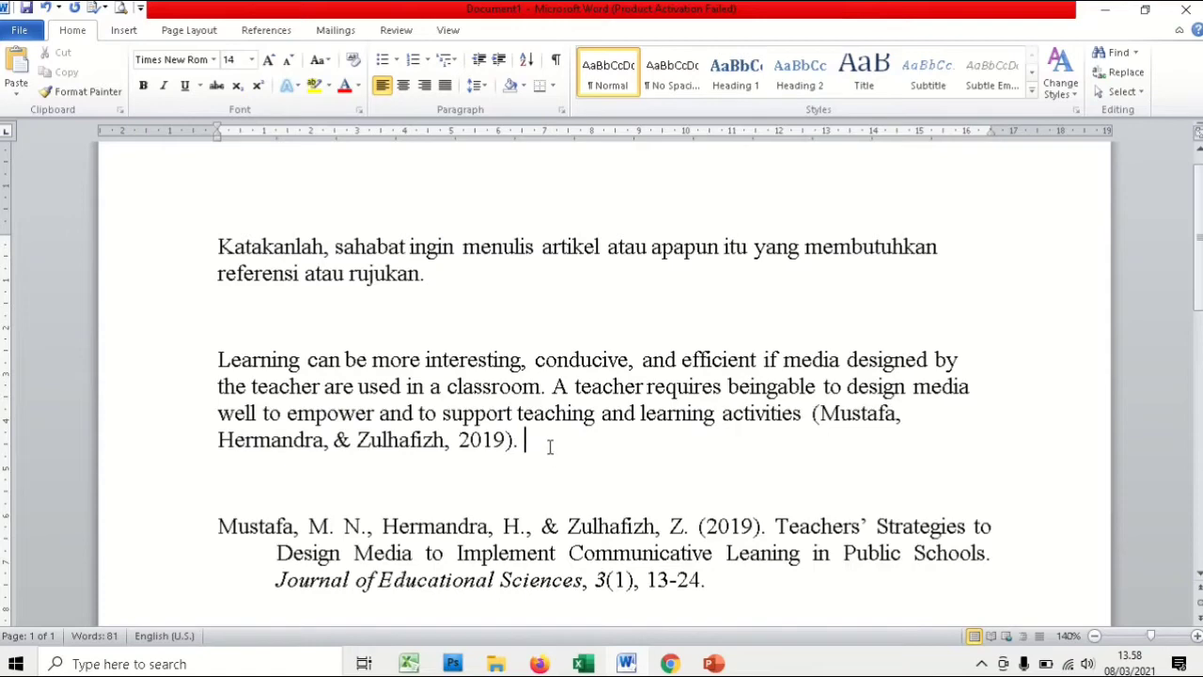
pyautogui.scroll(-1, 555, 444)
pyautogui.scroll(-2, 554, 444)
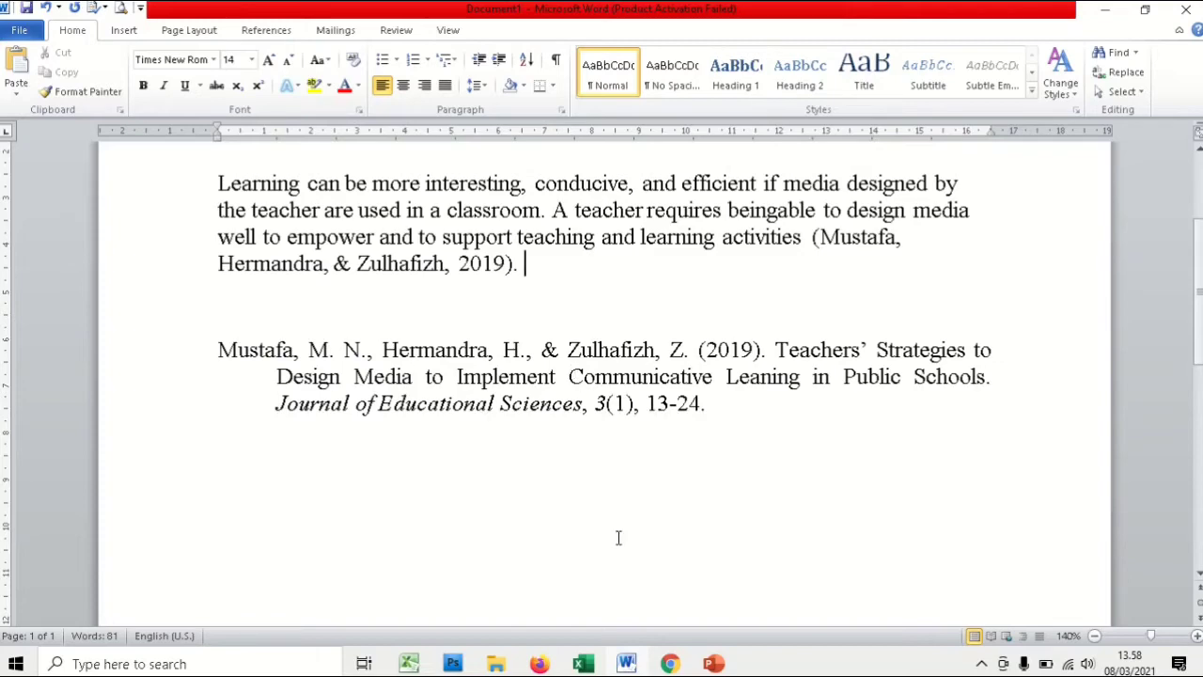
# Switch to Firefox, close the citation formats, and bring up the conclusions of the Indonesian secondary teachers' creative teaching article
pyautogui.click(539, 663)
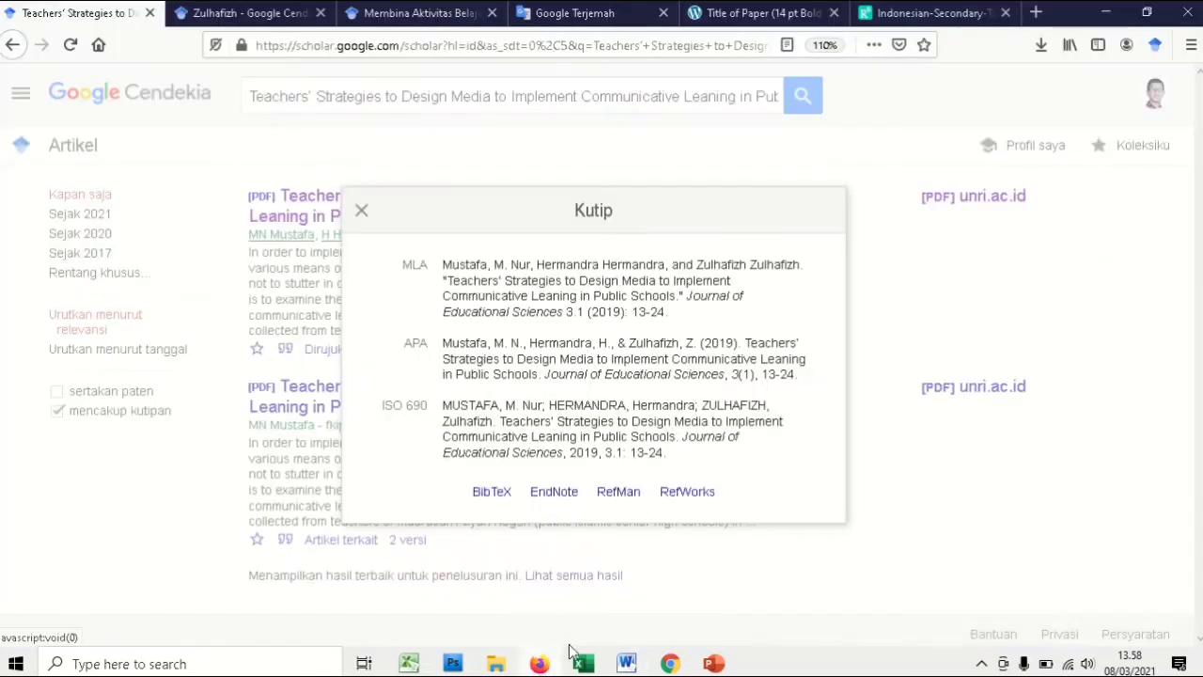
pyautogui.click(361, 210)
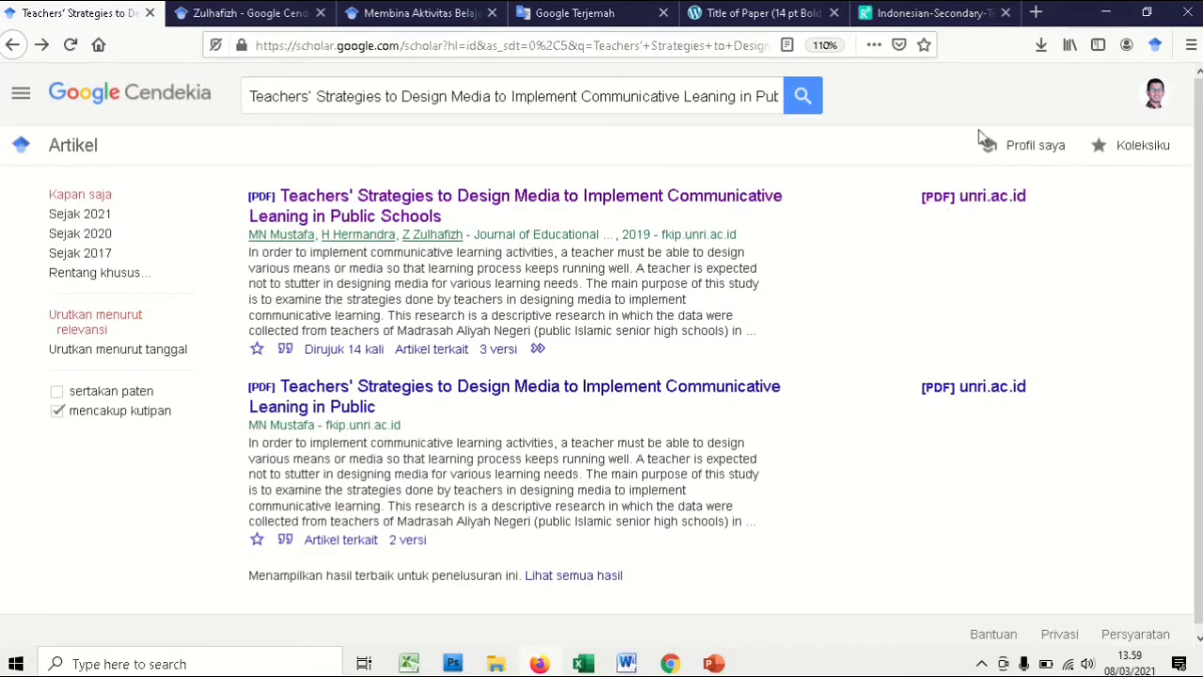
pyautogui.click(965, 23)
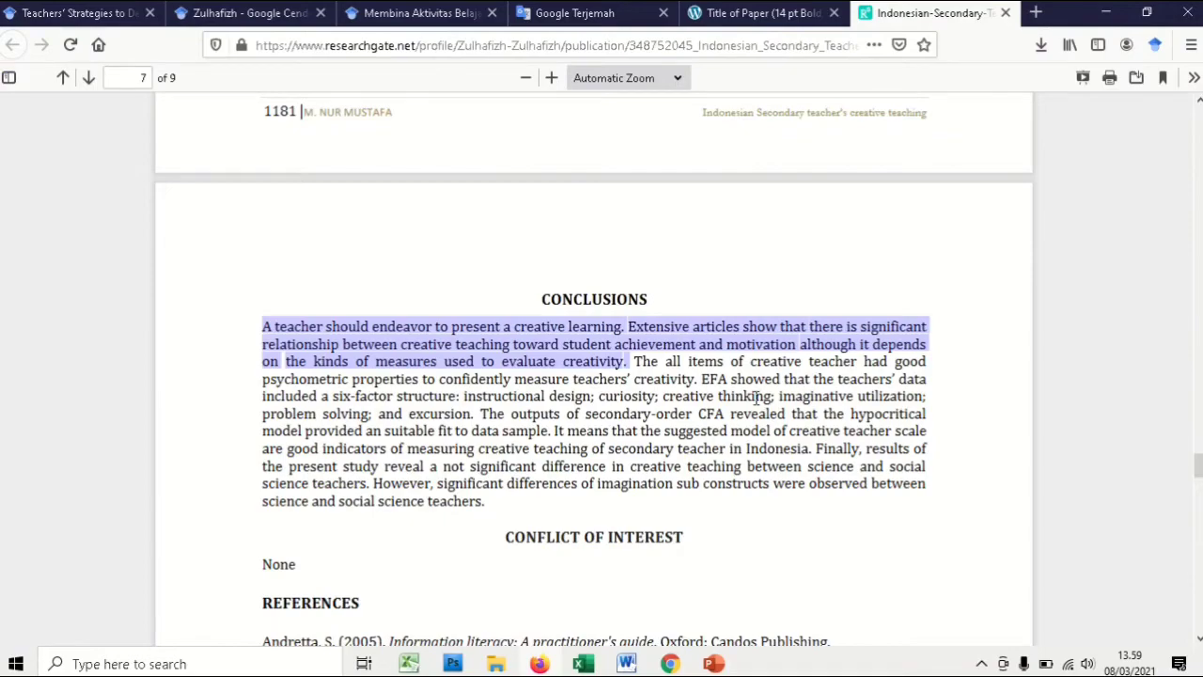
pyautogui.scroll(2, 756, 398)
pyautogui.scroll(-1, 687, 422)
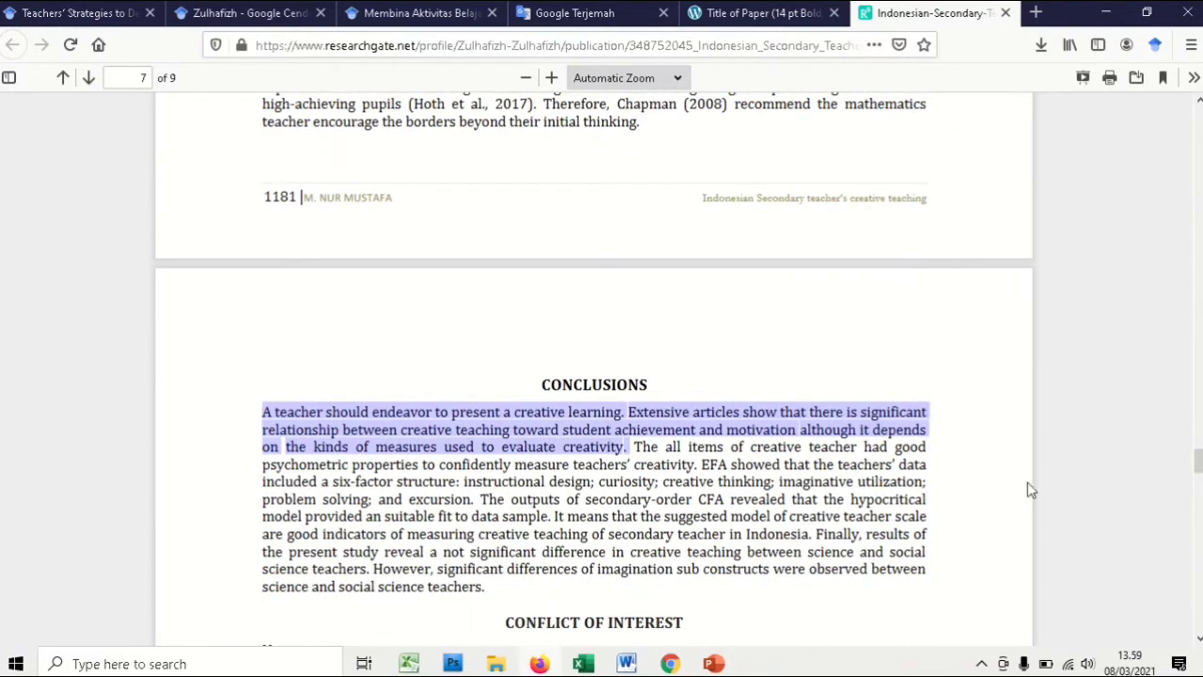
# Examine the article's title, authors, abstract and publication dates on page 1, and return to the conclusions on page 7
pyautogui.moveTo(1199, 463); pyautogui.dragTo(1199, 118)
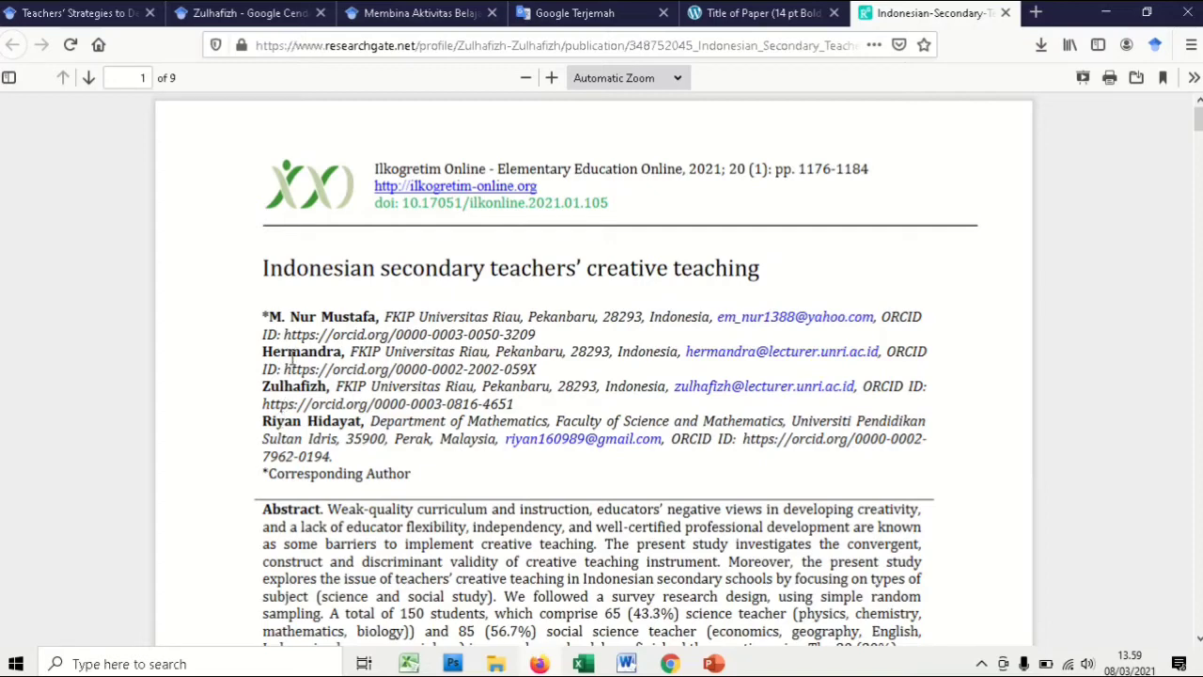
pyautogui.scroll(-3, 292, 358)
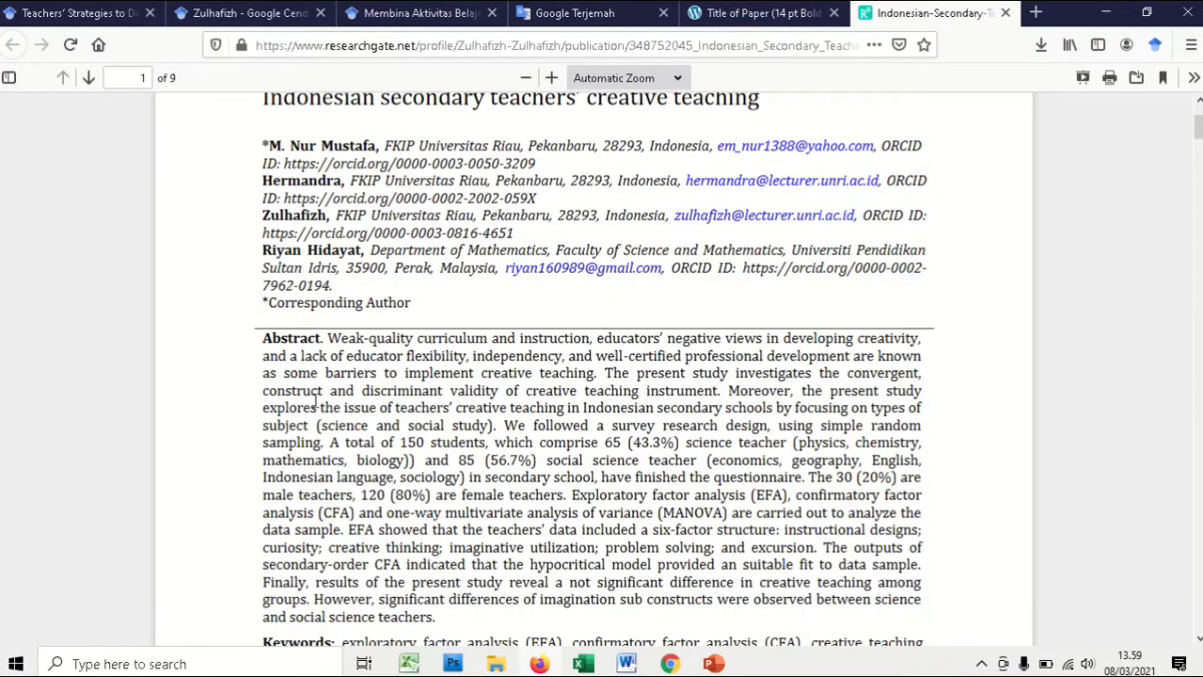
pyautogui.scroll(-2, 317, 403)
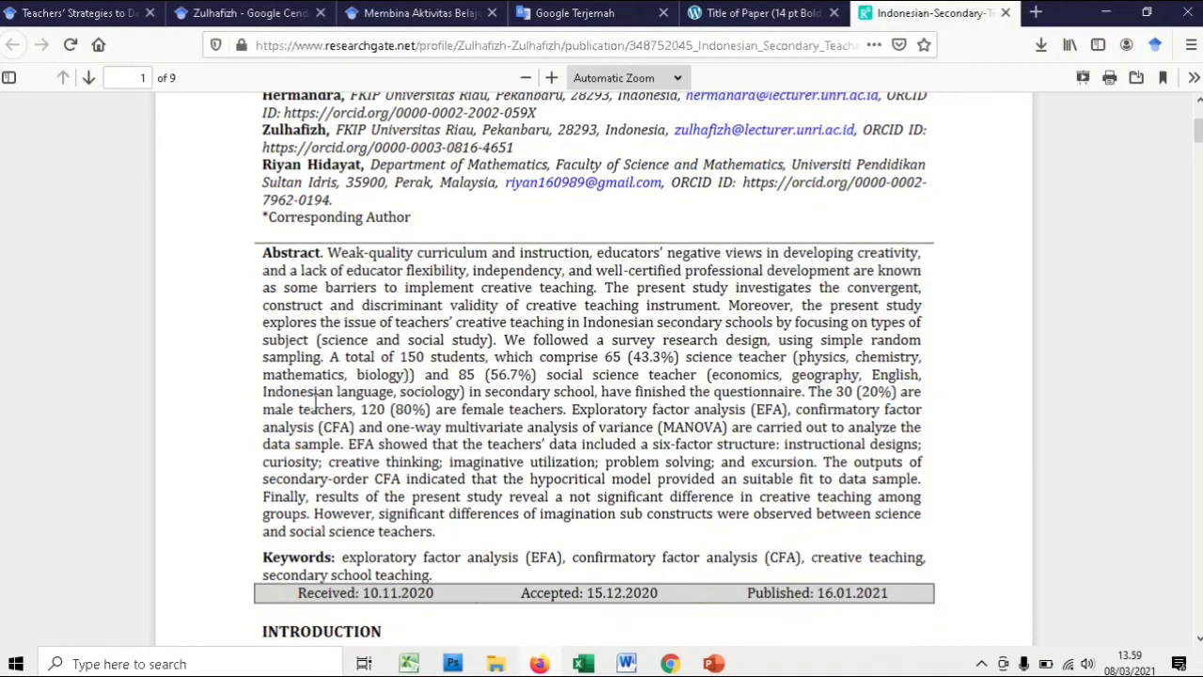
pyautogui.scroll(-5, 317, 402)
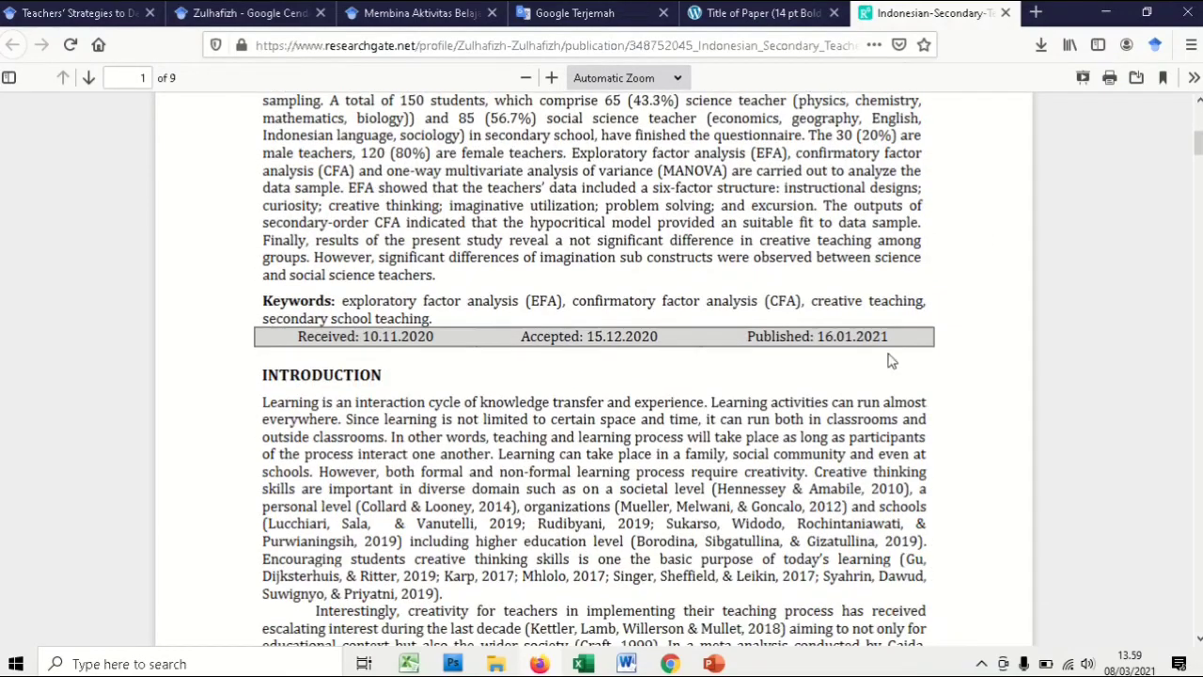
pyautogui.moveTo(1198, 151); pyautogui.dragTo(1170, 465)
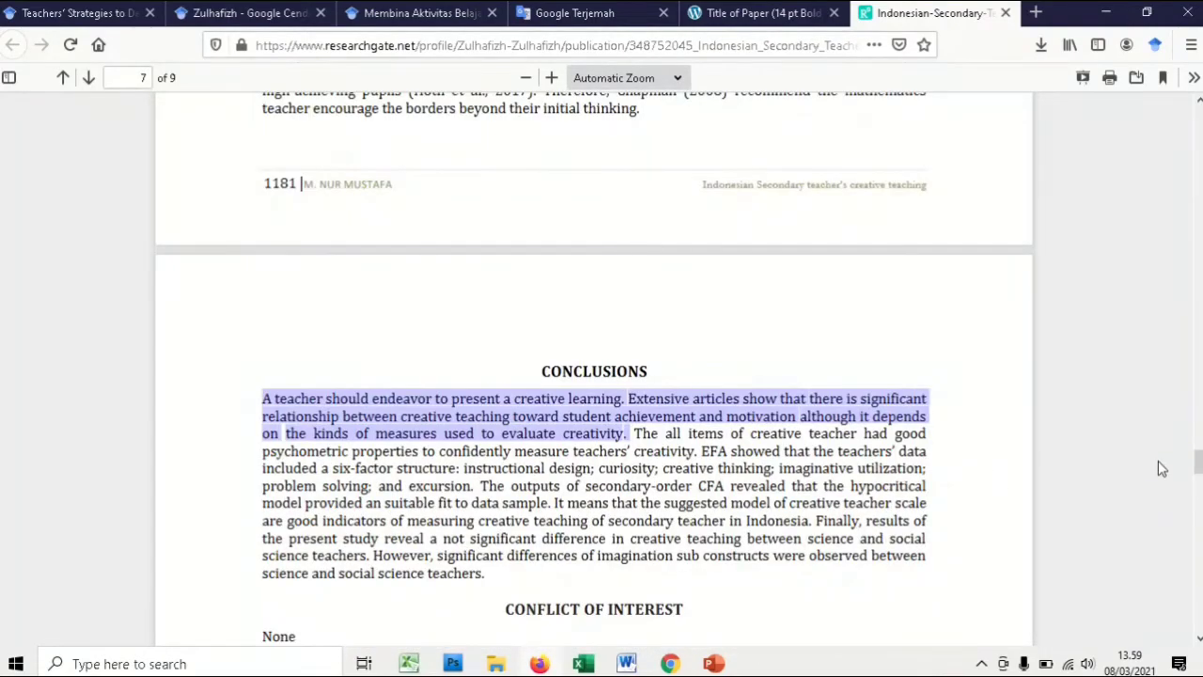
# Copy the highlighted opening sentences of the conclusions and paste them in Word directly after the first in-text citation
pyautogui.rightClick(580, 415)
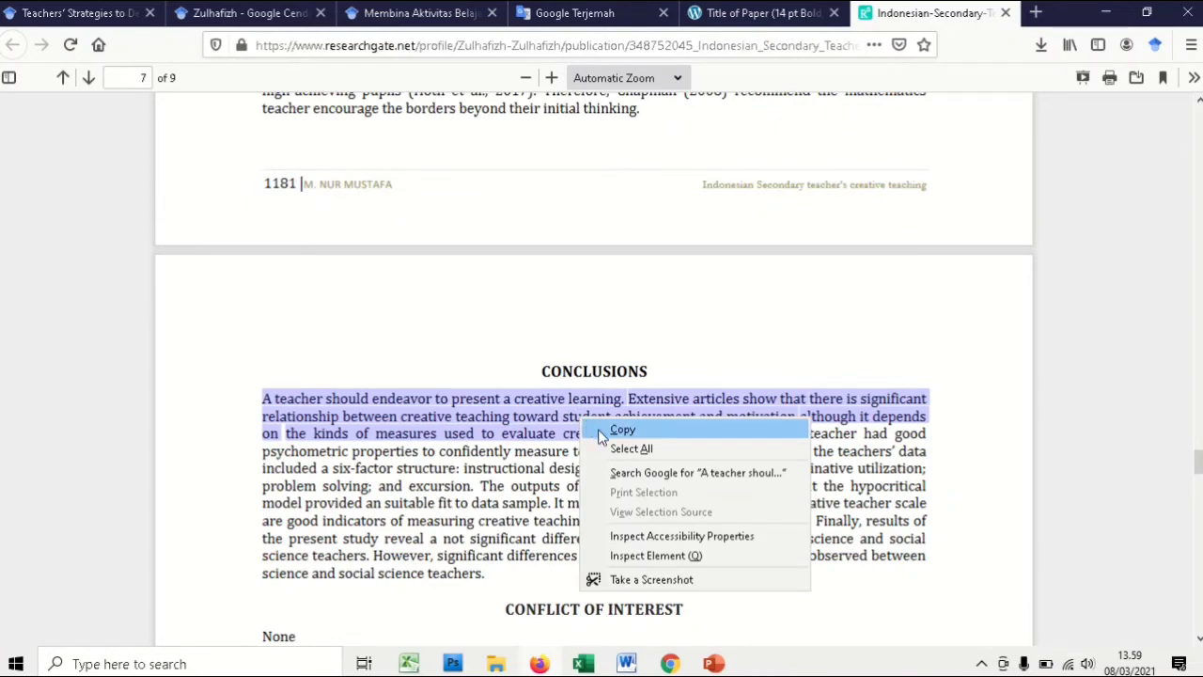
pyautogui.click(599, 432)
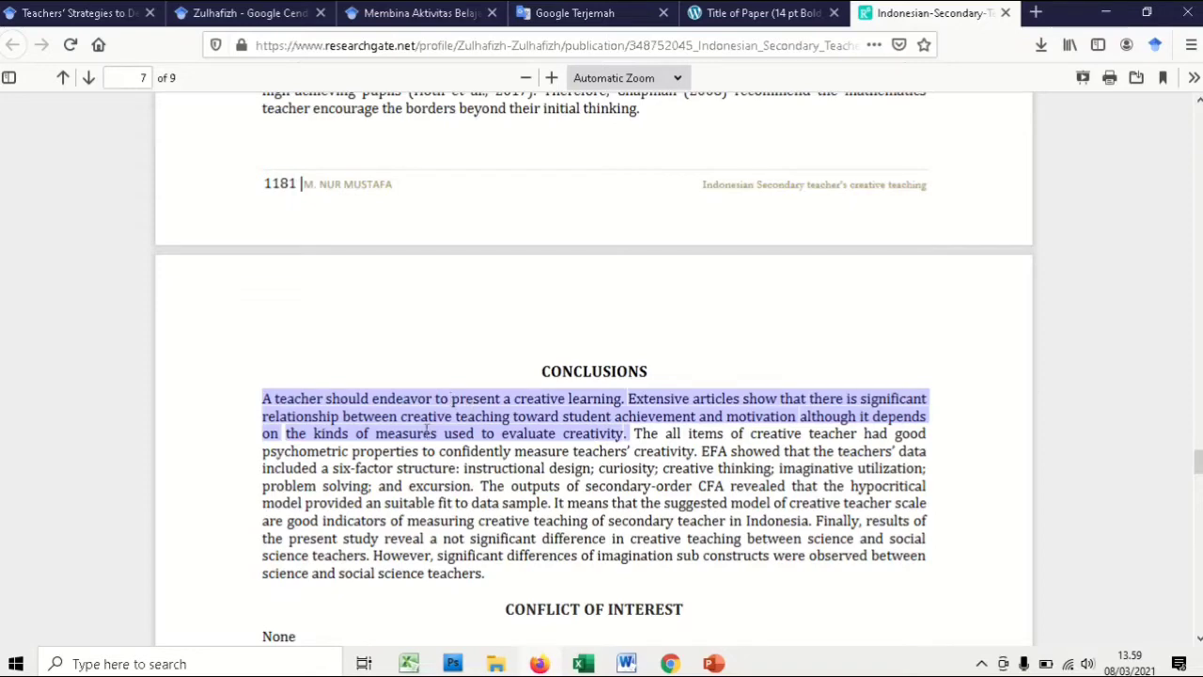
pyautogui.moveTo(626, 662)
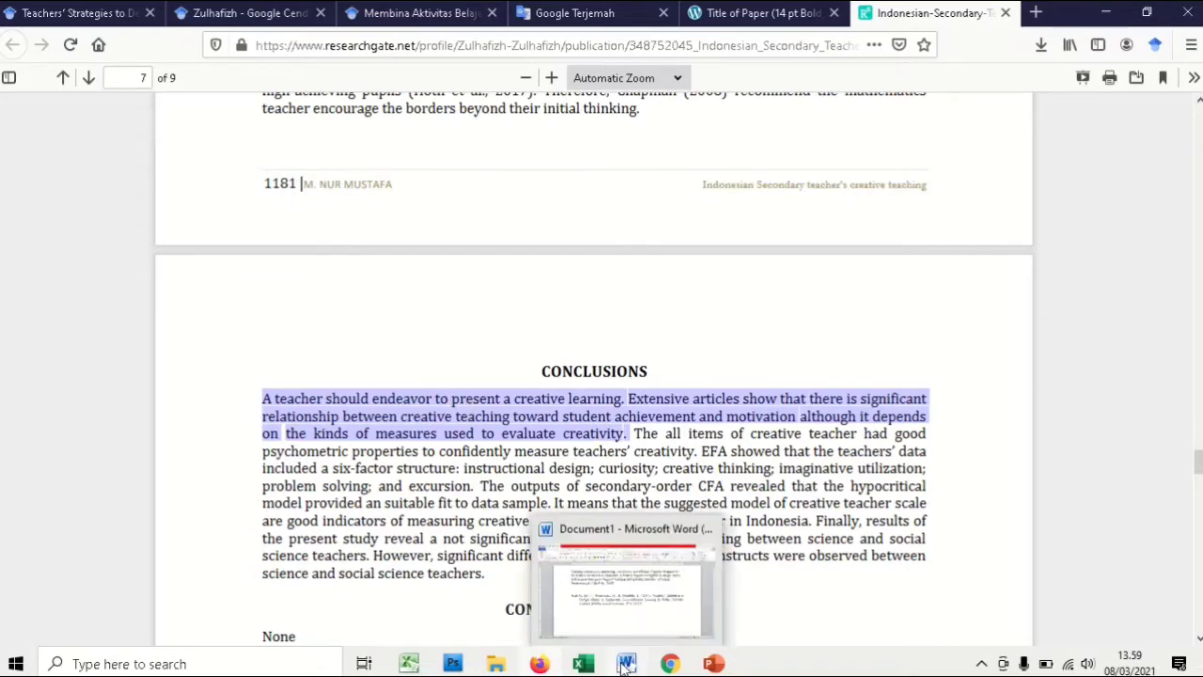
pyautogui.click(641, 621)
pyautogui.click(524, 263)
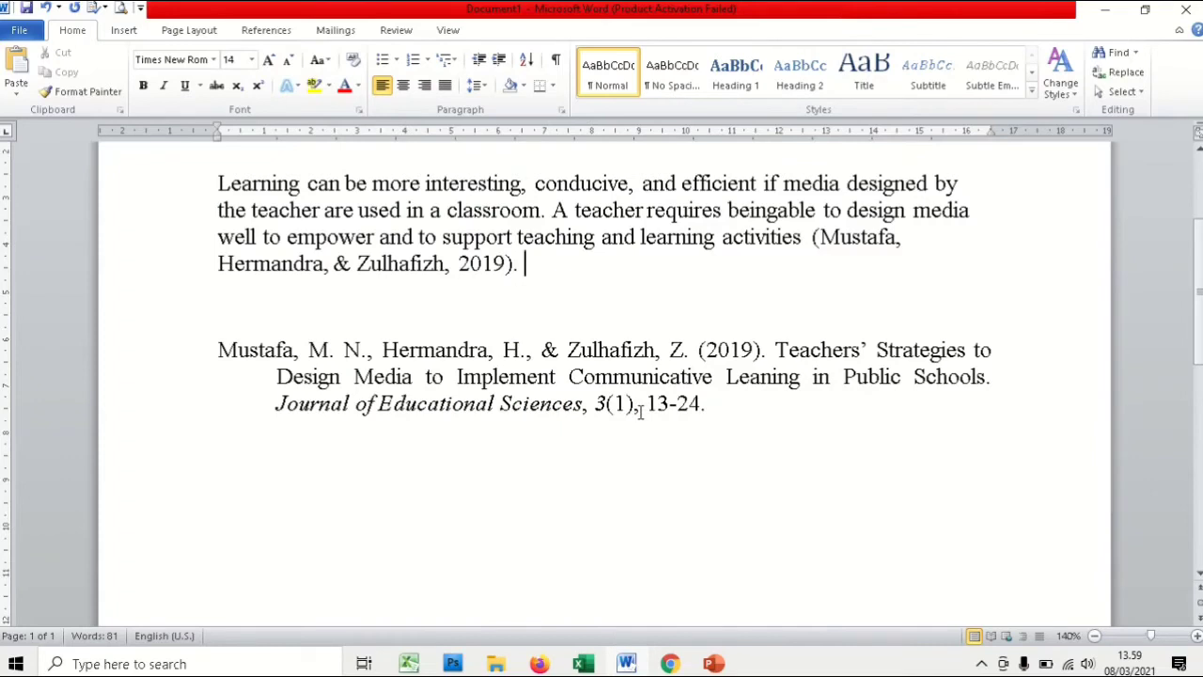
pyautogui.hotkey('ctrl', 'v')
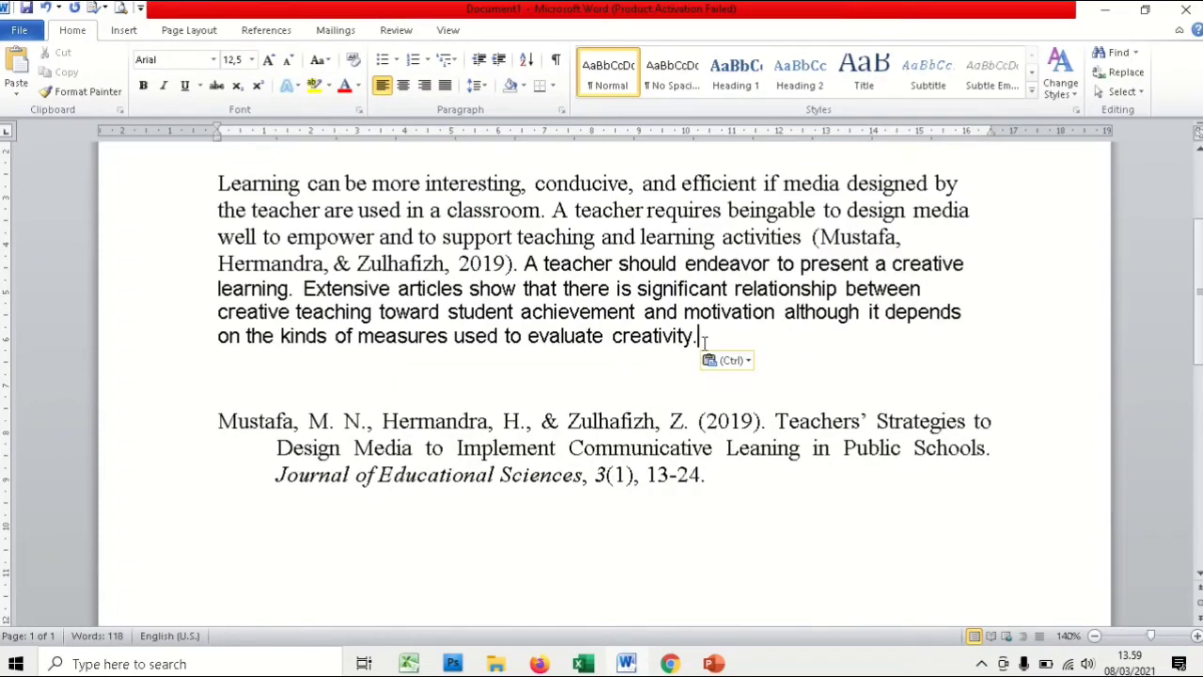
# Format the pasted passage in Times New Roman 14 and add an opening parenthesis before its final period
pyautogui.moveTo(703, 340); pyautogui.dragTo(459, 264)
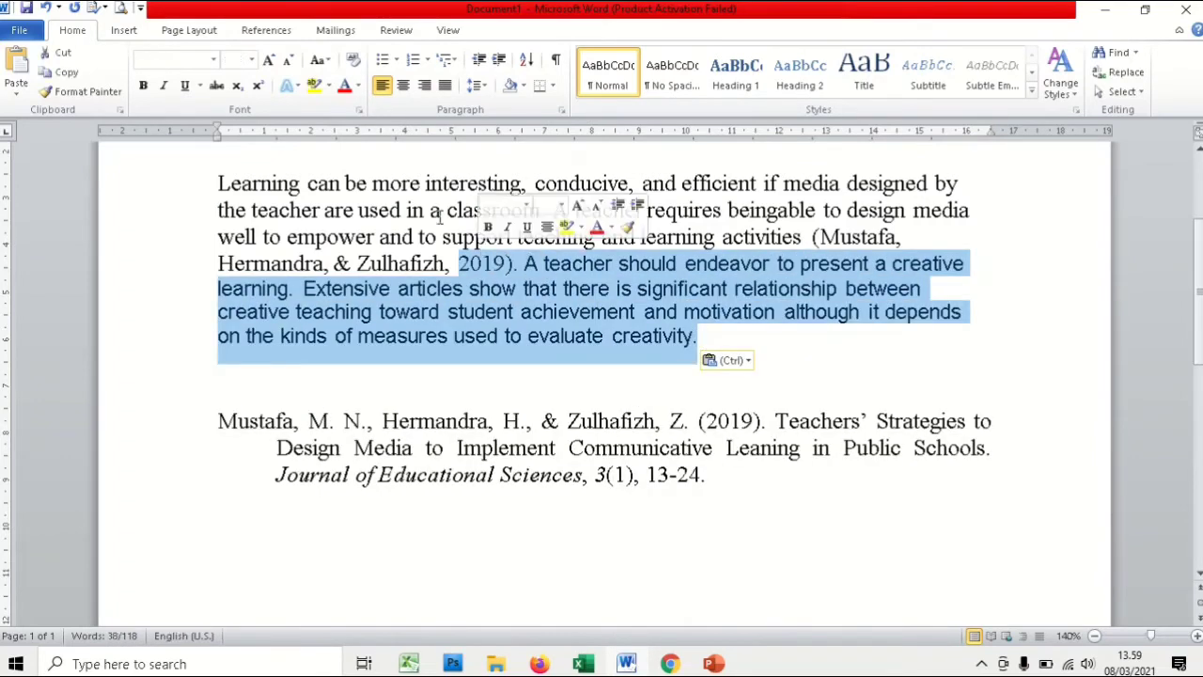
pyautogui.click(193, 60)
pyautogui.write('Times New Roman')
pyautogui.press('Return')
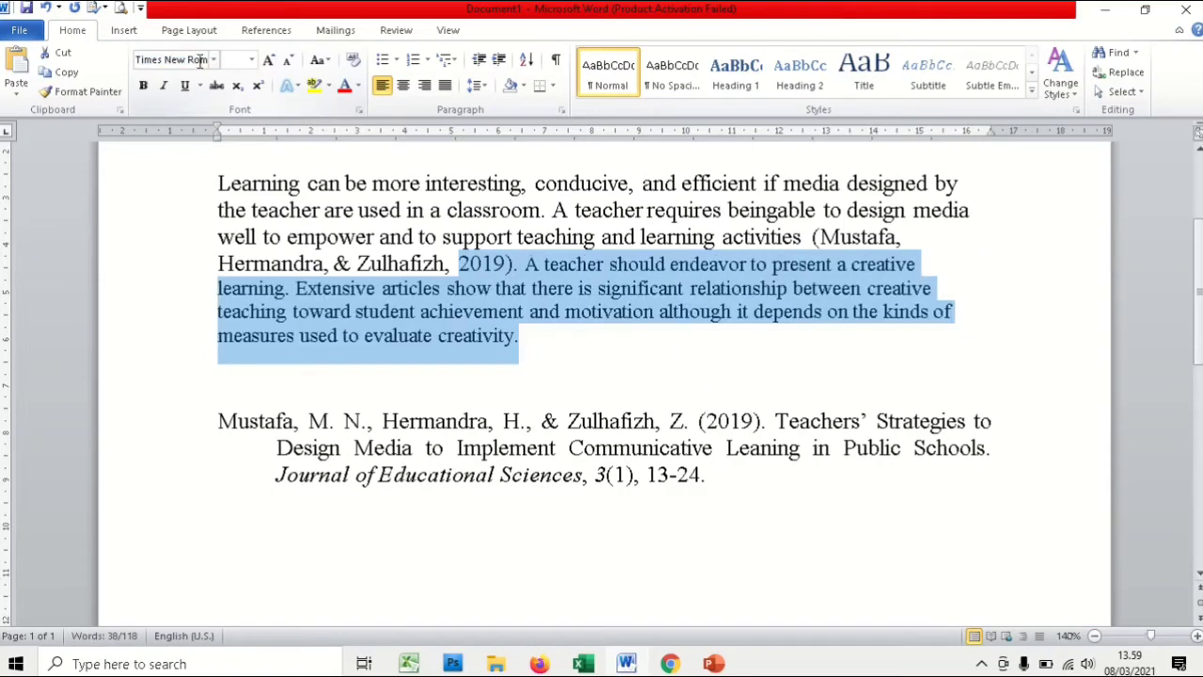
pyautogui.click(236, 58)
pyautogui.write('14')
pyautogui.press('Return')
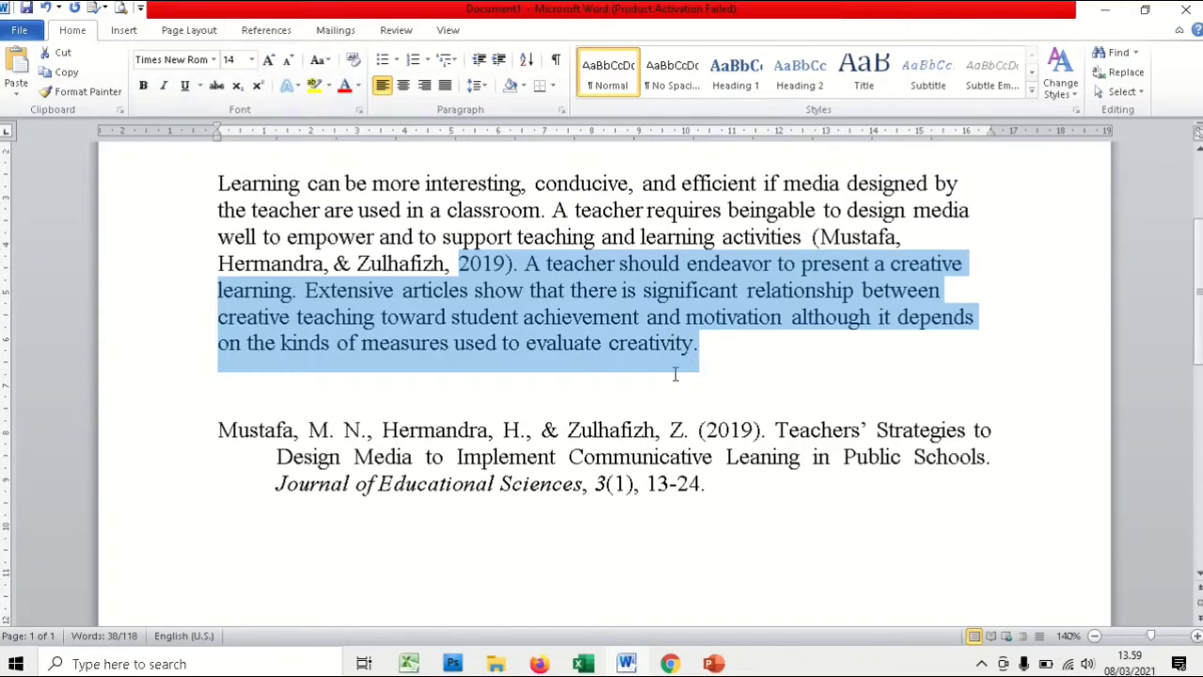
pyautogui.click(717, 344)
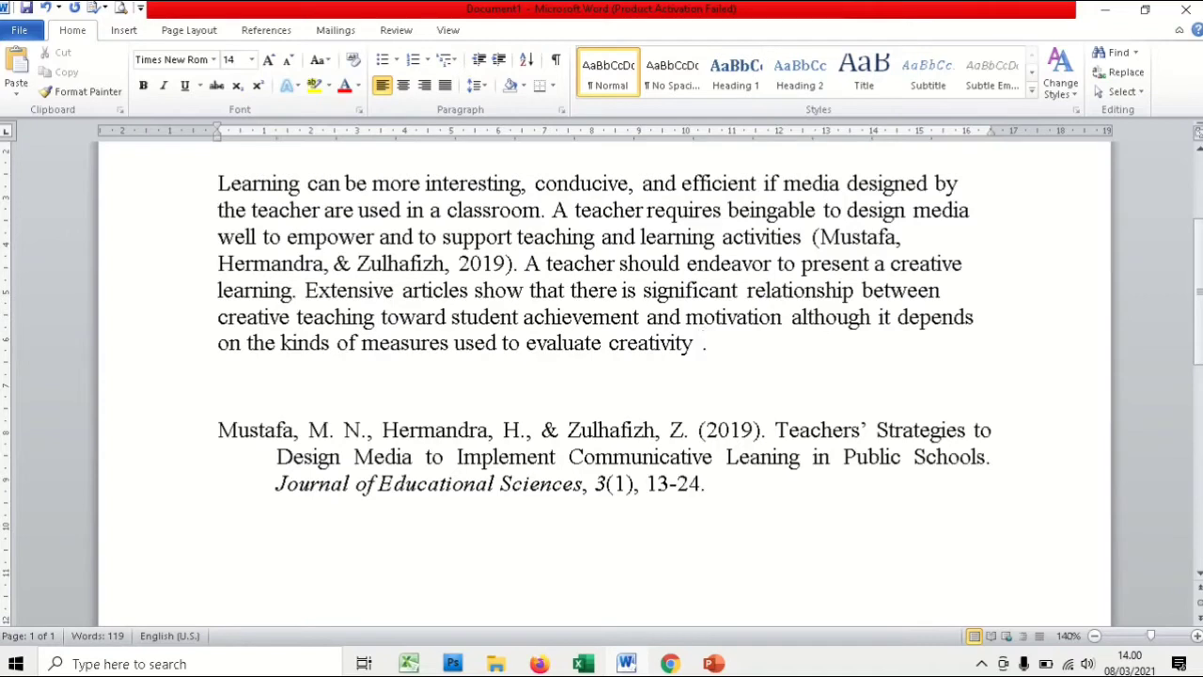
pyautogui.write('(')
# Switch to Firefox and copy the article title "Indonesian secondary teachers' creative teaching" from page 1 of the PDF
pyautogui.click(539, 663)
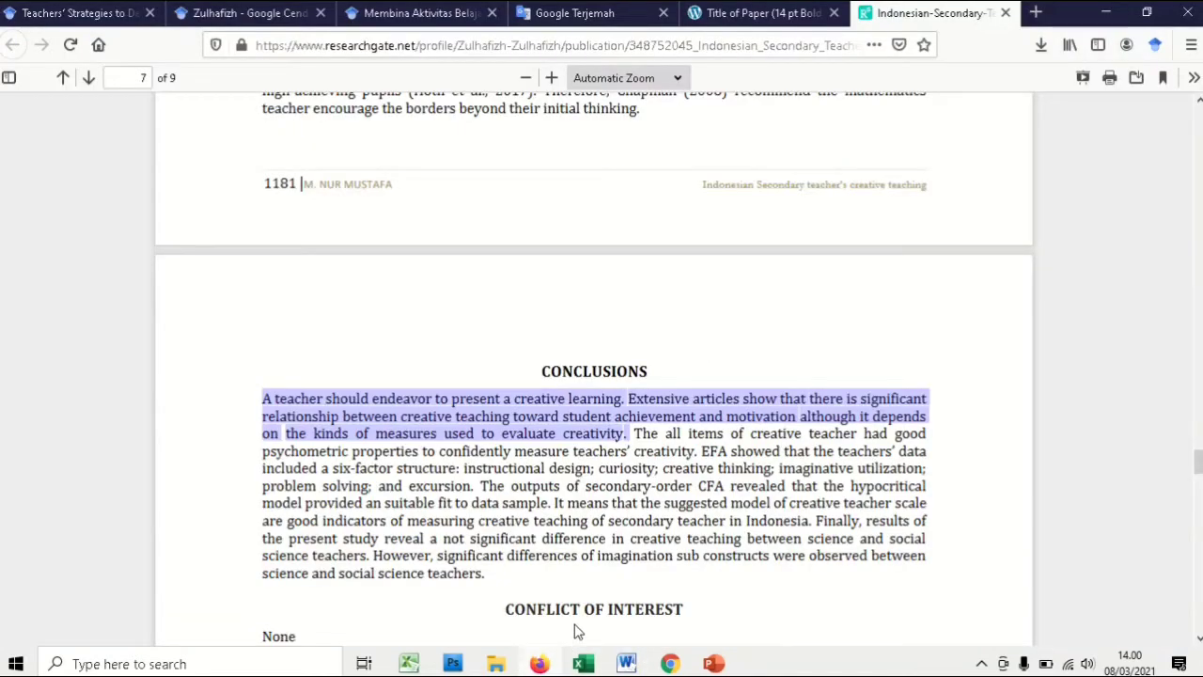
pyautogui.moveTo(1198, 460); pyautogui.dragTo(1186, 127)
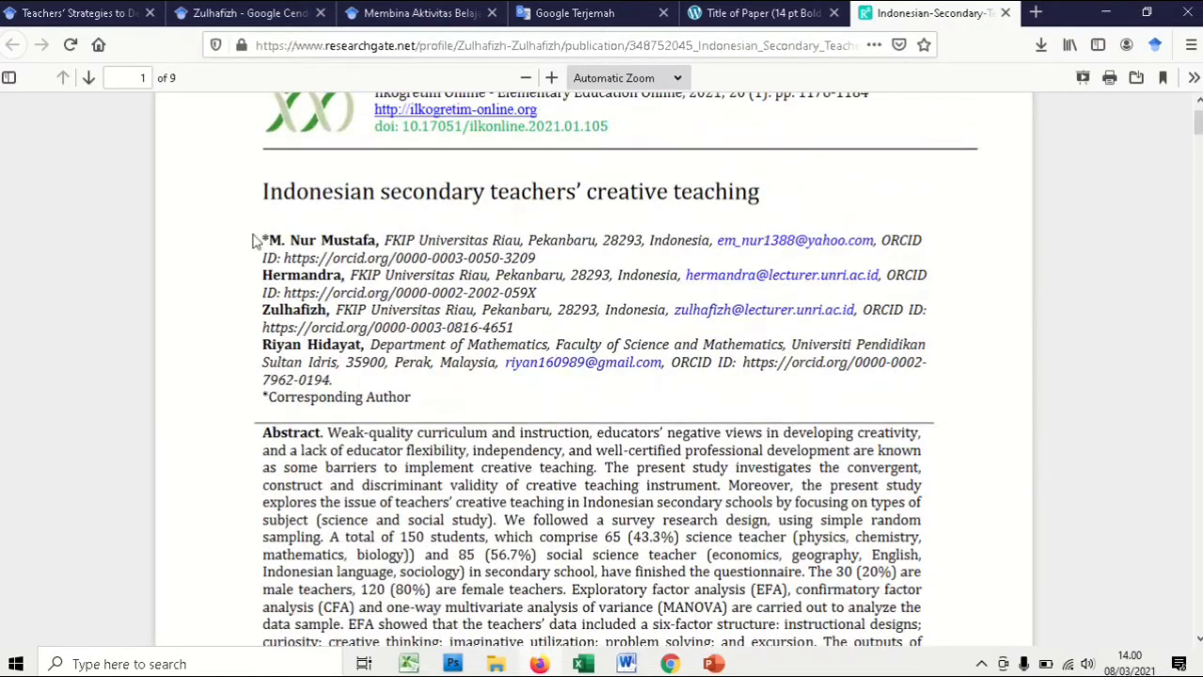
pyautogui.moveTo(265, 191); pyautogui.dragTo(749, 191)
pyautogui.rightClick(749, 191)
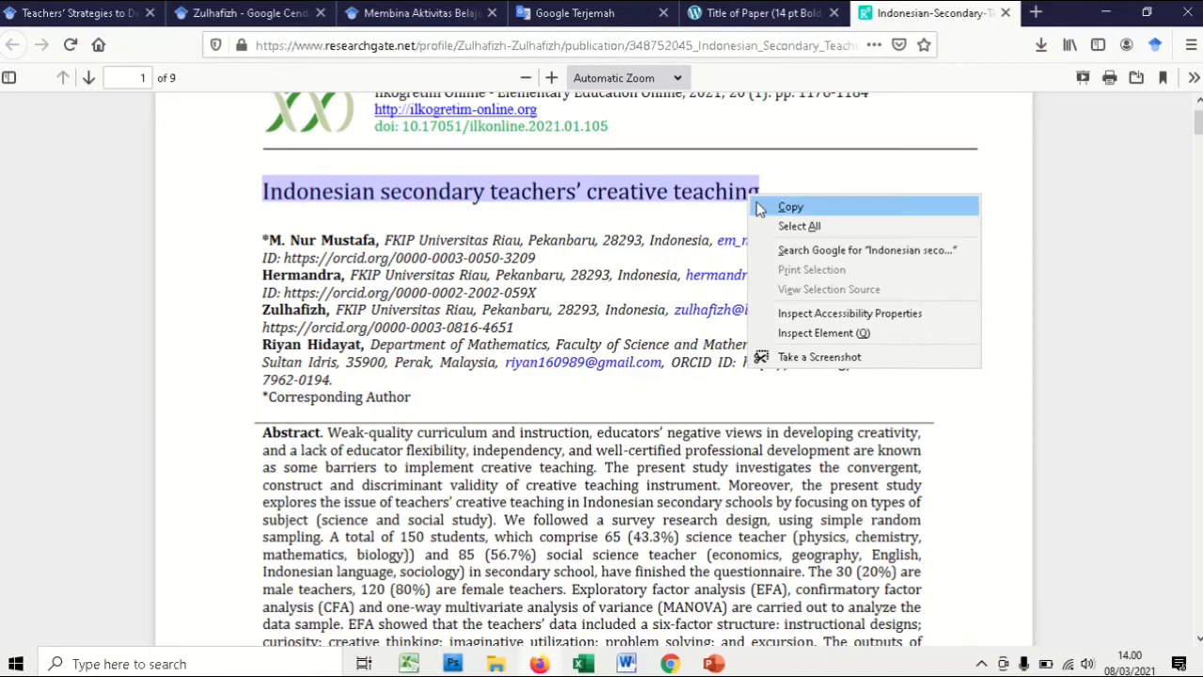
pyautogui.click(764, 205)
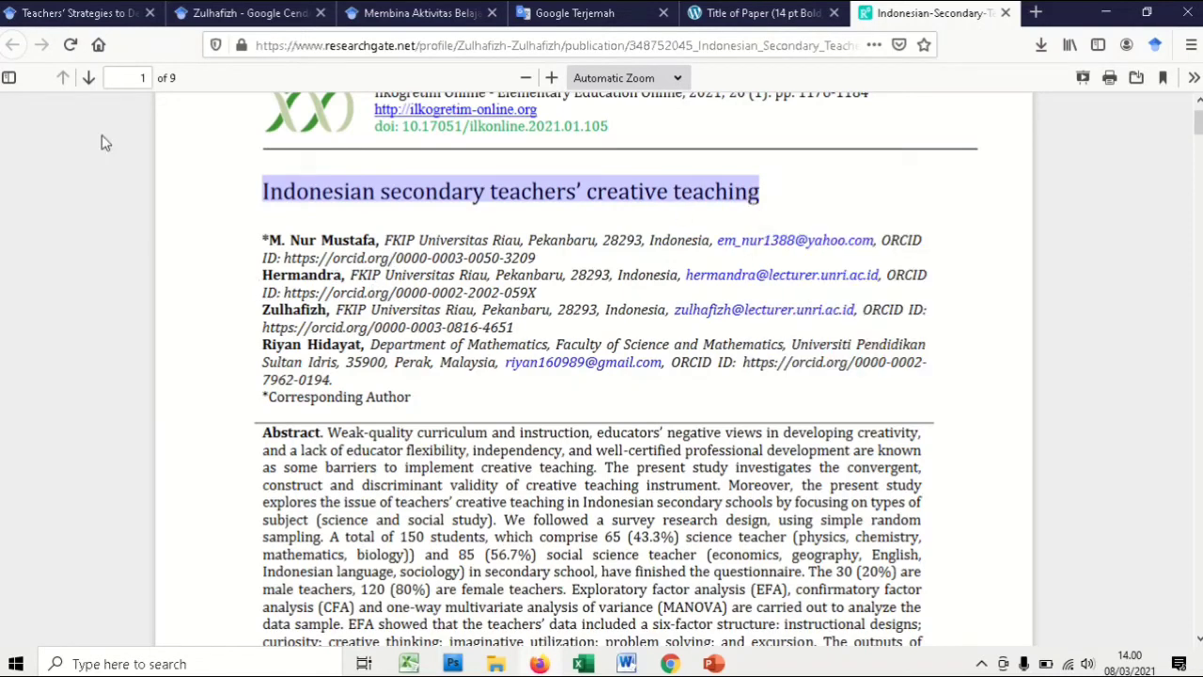
# Search Google Scholar for the copied article title, replacing the previous query
pyautogui.click(96, 15)
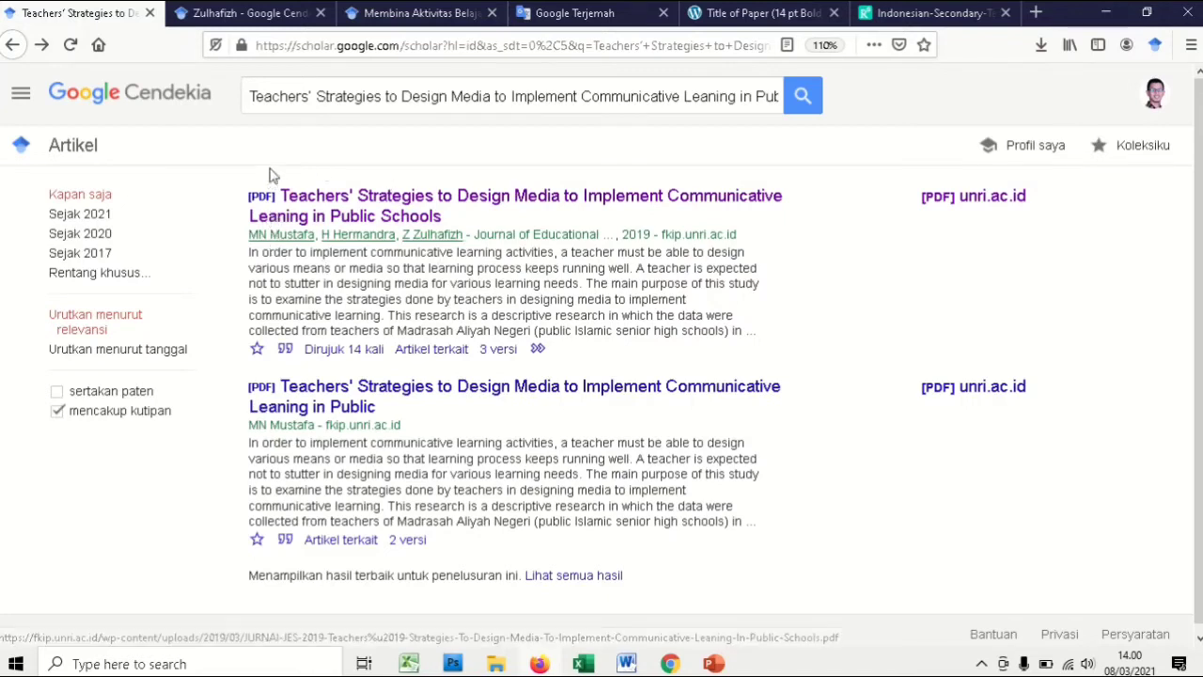
pyautogui.moveTo(252, 101); pyautogui.dragTo(794, 102)
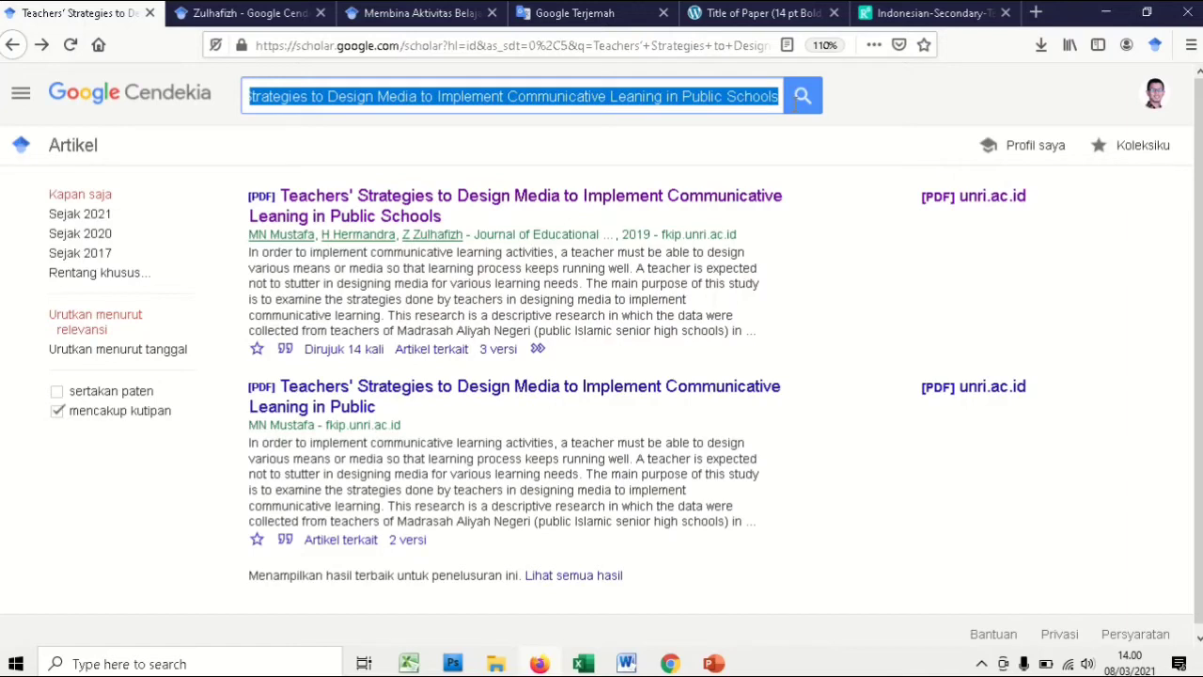
pyautogui.hotkey('ctrl', 'v')
pyautogui.click(802, 103)
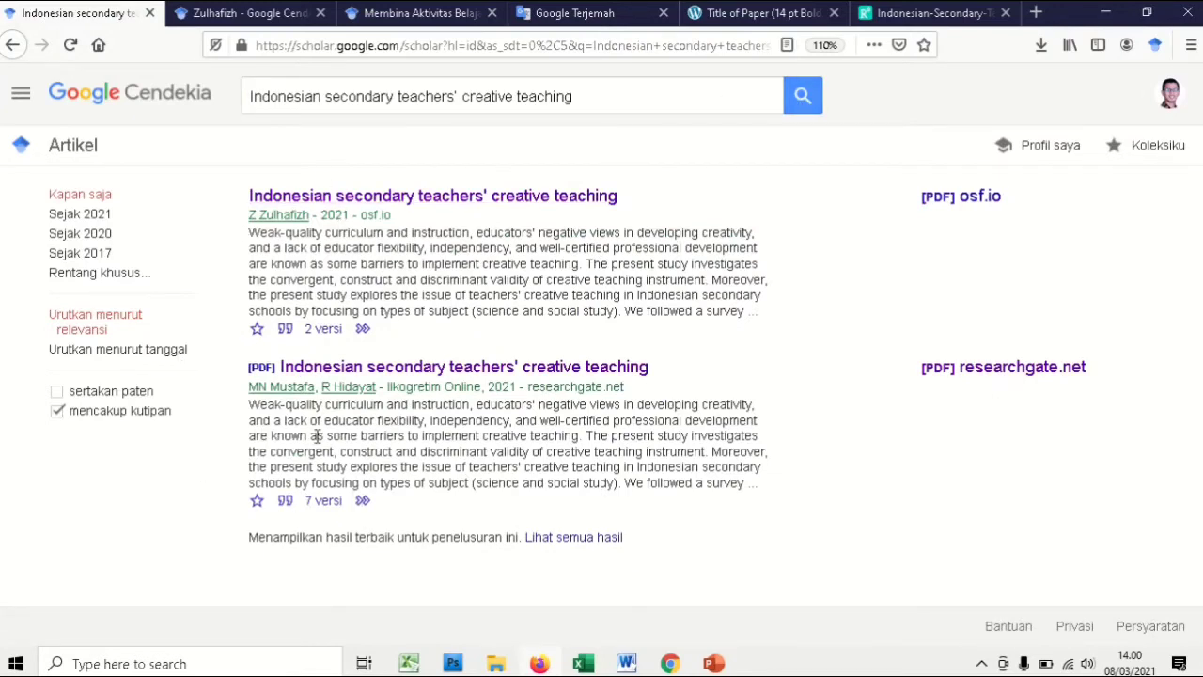
# Copy the APA citation of the researchgate.net result and paste it in Word as a new paragraph below the first reference
pyautogui.click(285, 500)
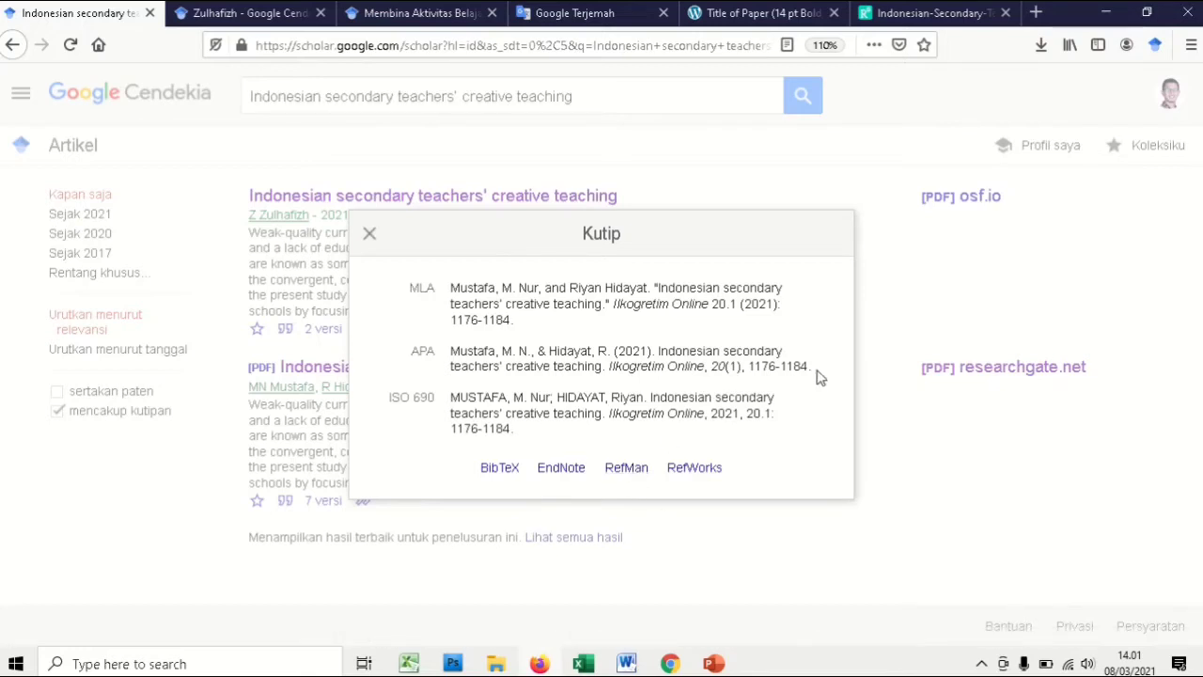
pyautogui.moveTo(814, 370); pyautogui.dragTo(449, 353)
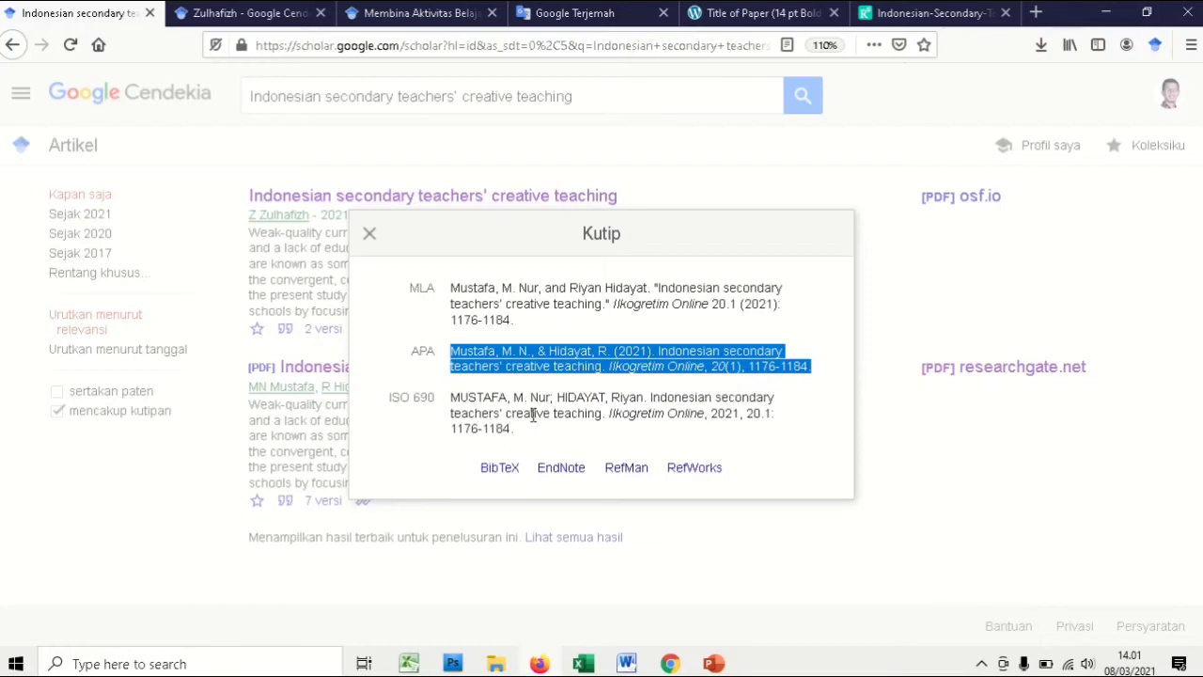
pyautogui.rightClick(546, 366)
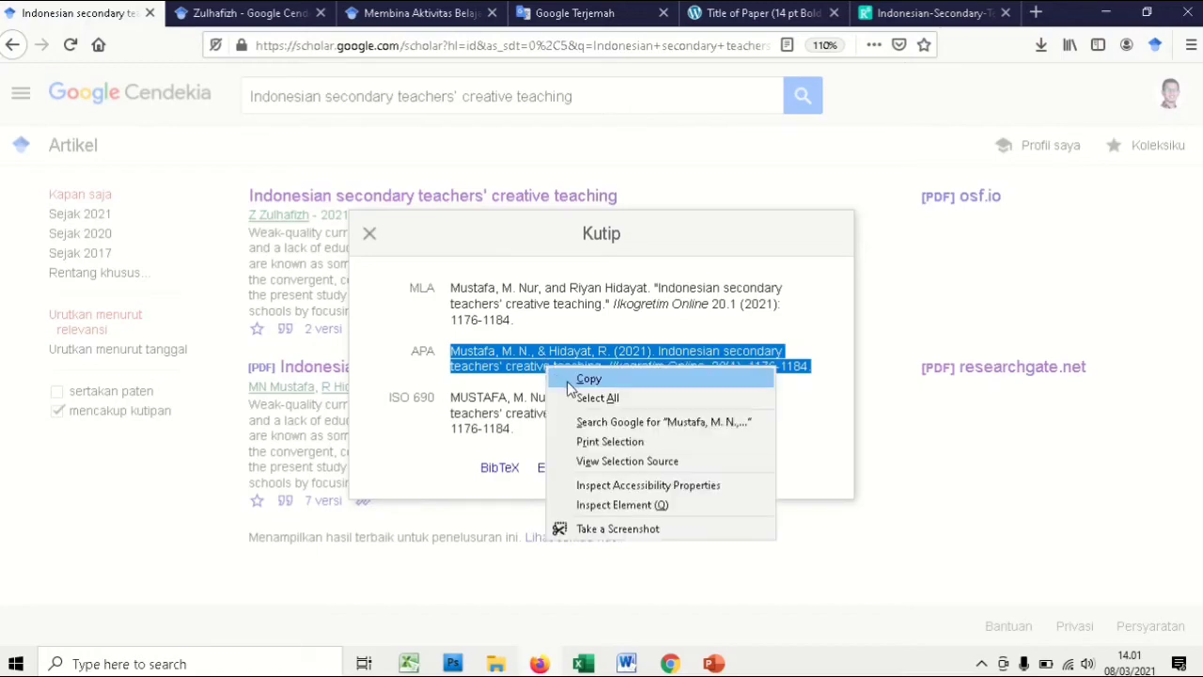
pyautogui.click(569, 384)
pyautogui.click(639, 663)
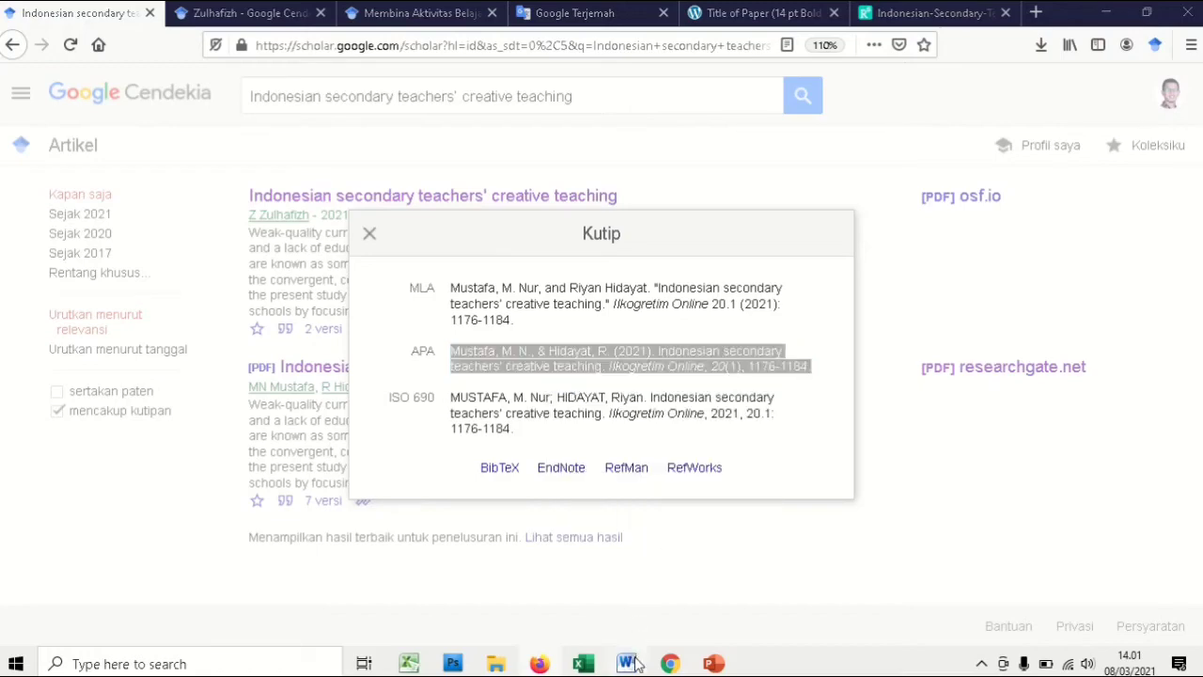
pyautogui.click(665, 520)
pyautogui.click(730, 486)
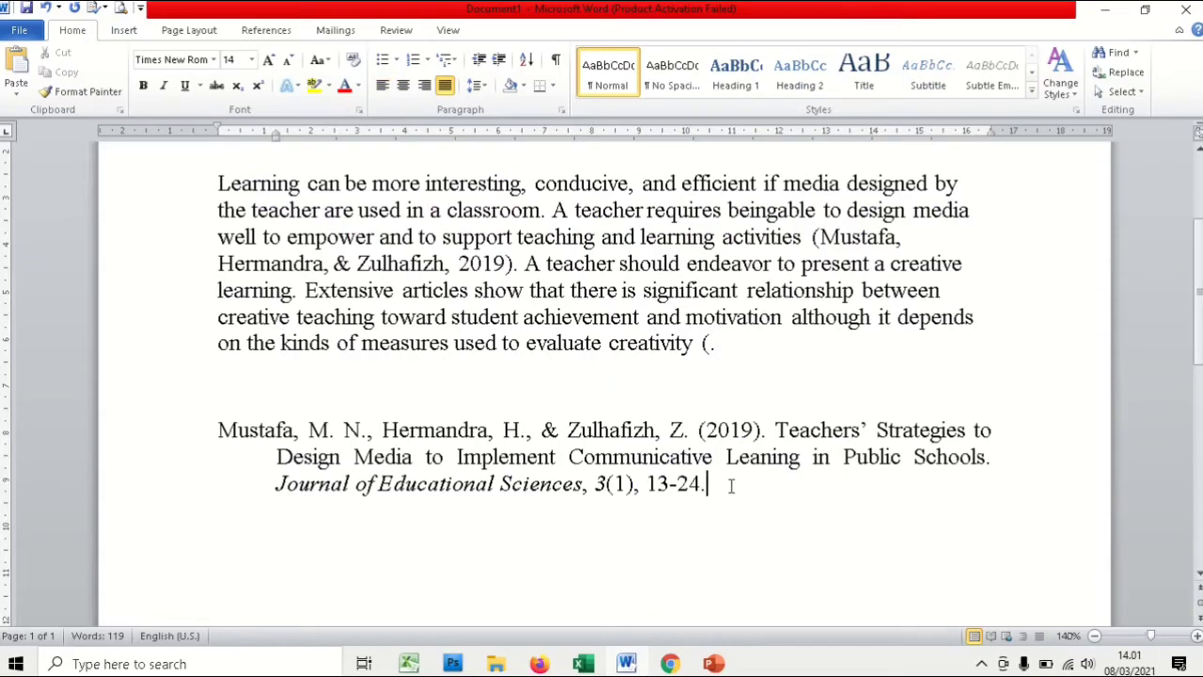
pyautogui.press('Return')
pyautogui.hotkey('ctrl', 'v')
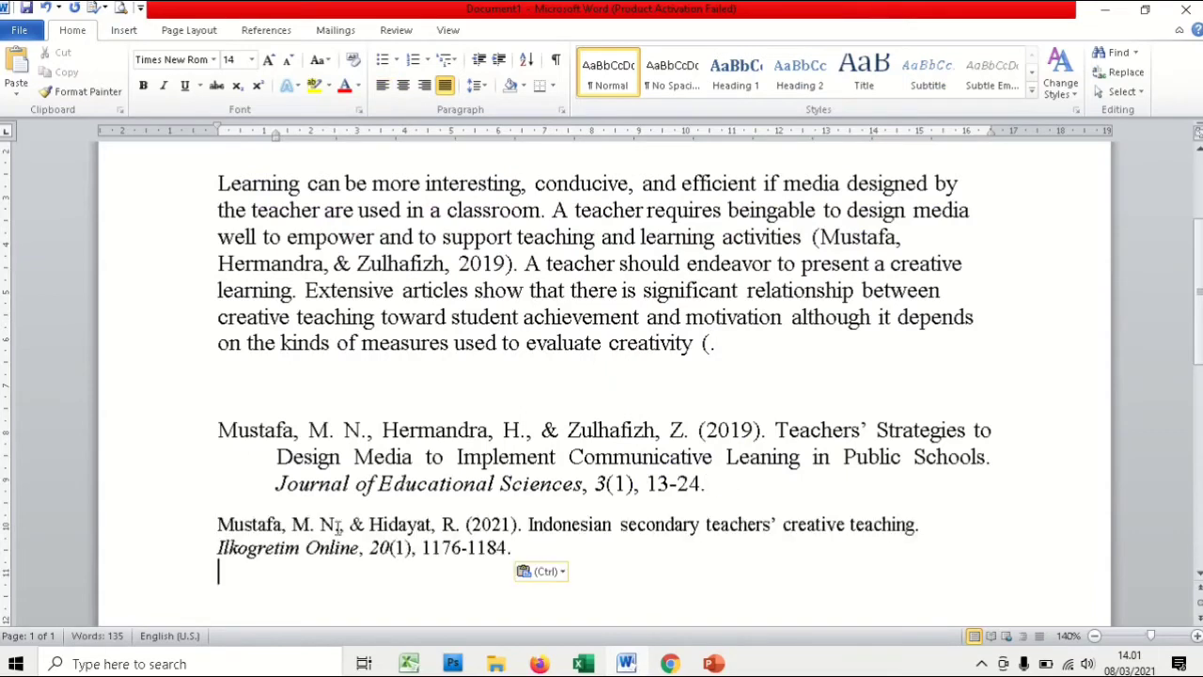
# Insert the second and third authors' names from the first reference after the first author in the new 2021 reference
pyautogui.moveTo(515, 548); pyautogui.dragTo(219, 527)
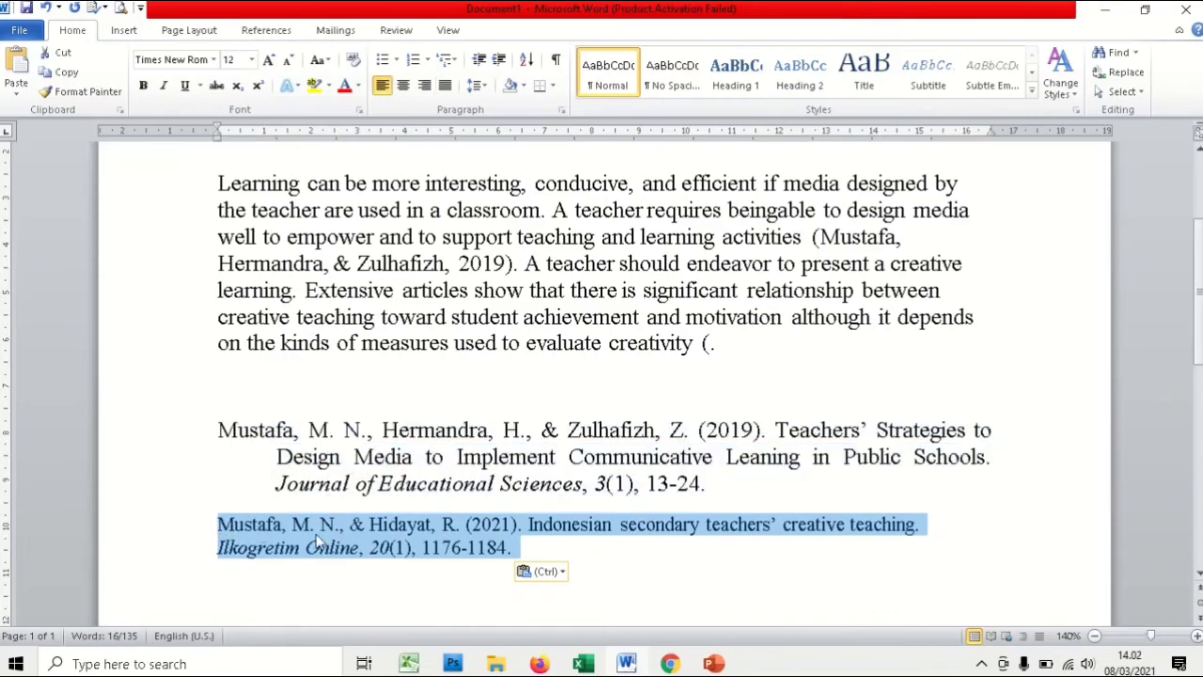
pyautogui.click(219, 527)
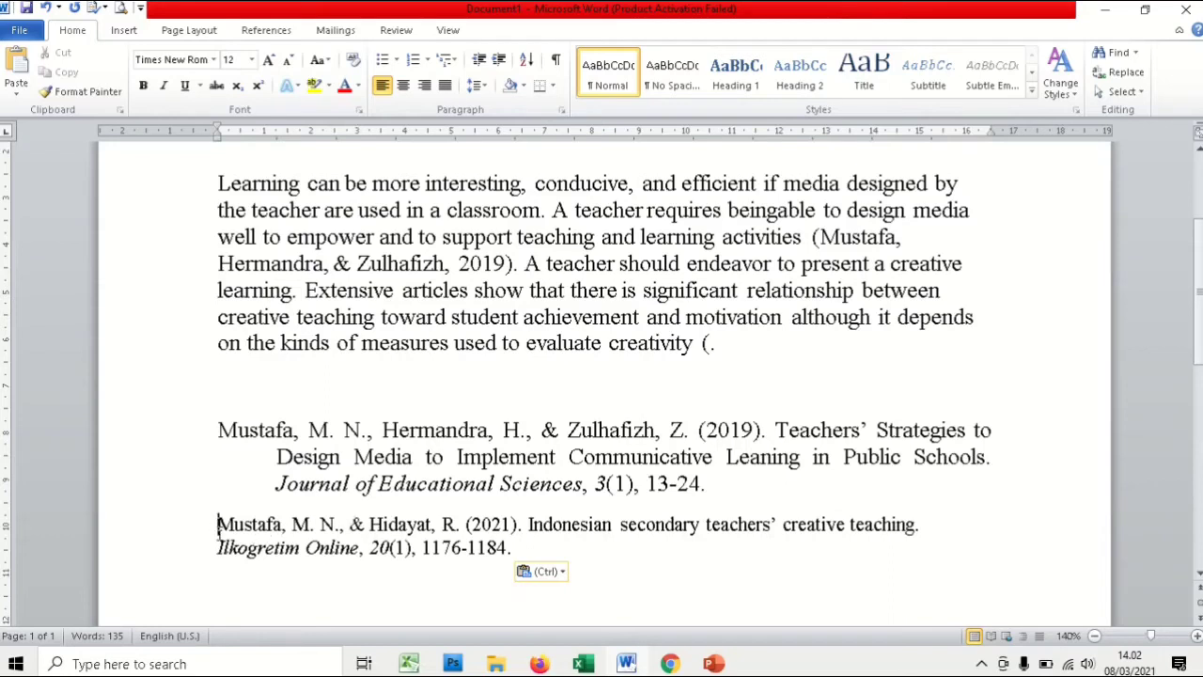
pyautogui.moveTo(217, 525); pyautogui.dragTo(335, 524)
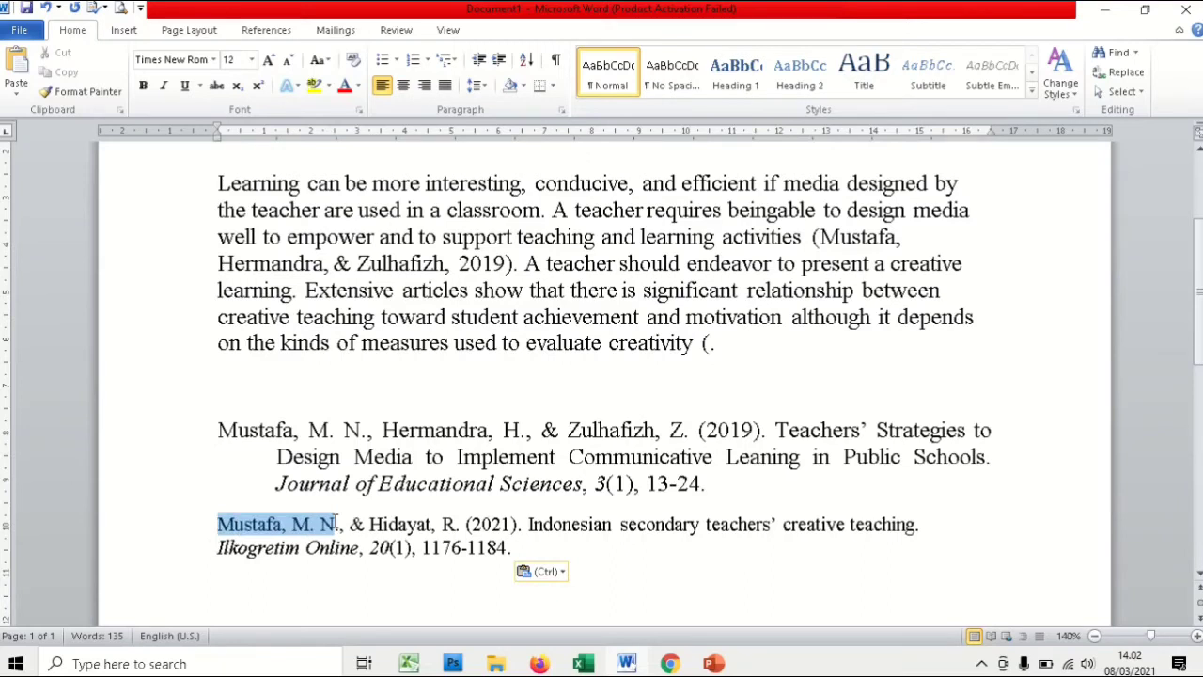
pyautogui.moveTo(336, 524); pyautogui.dragTo(340, 524)
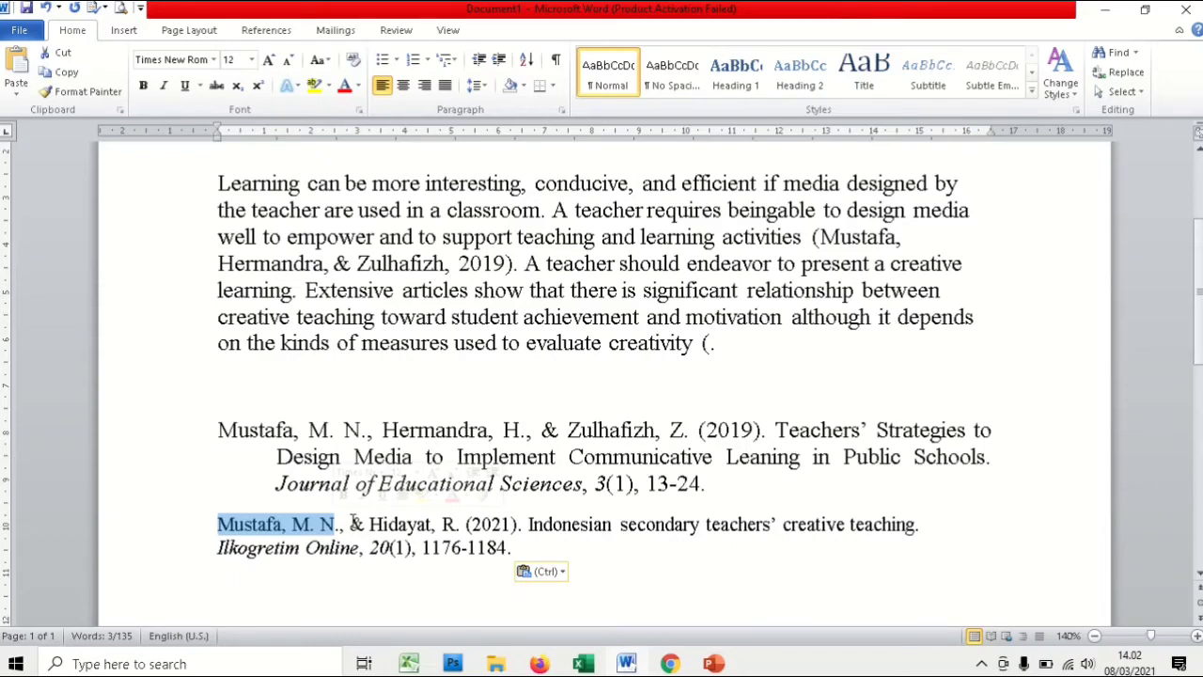
pyautogui.click(351, 524)
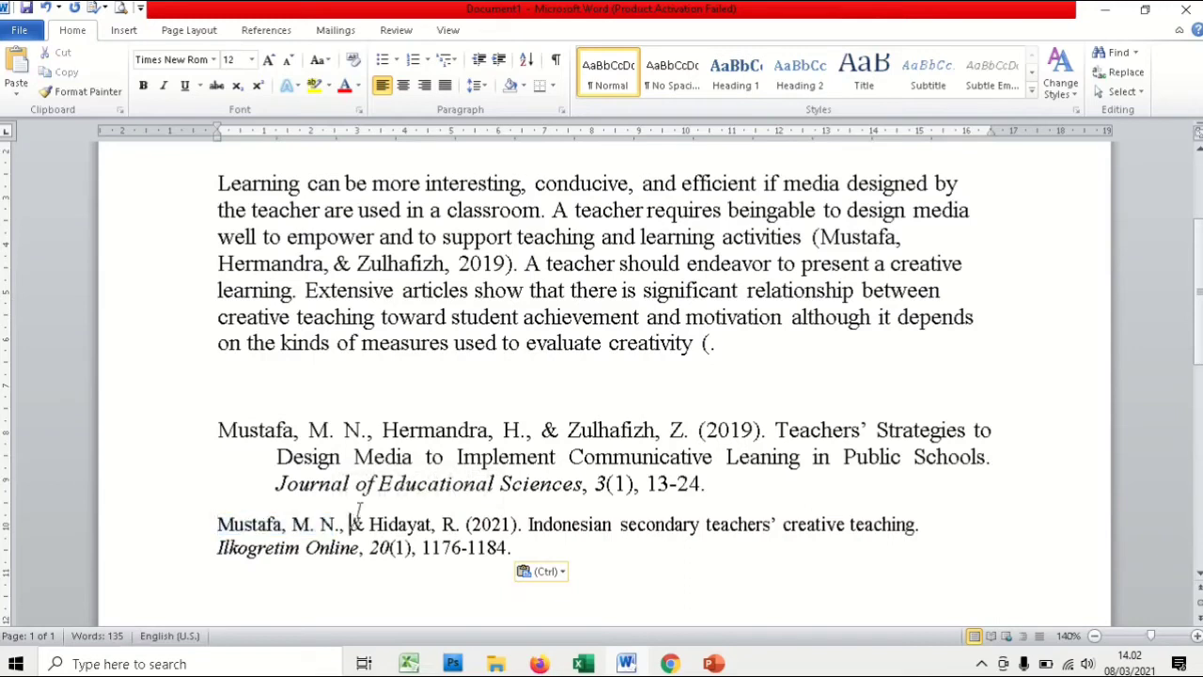
pyautogui.moveTo(381, 430); pyautogui.dragTo(692, 430)
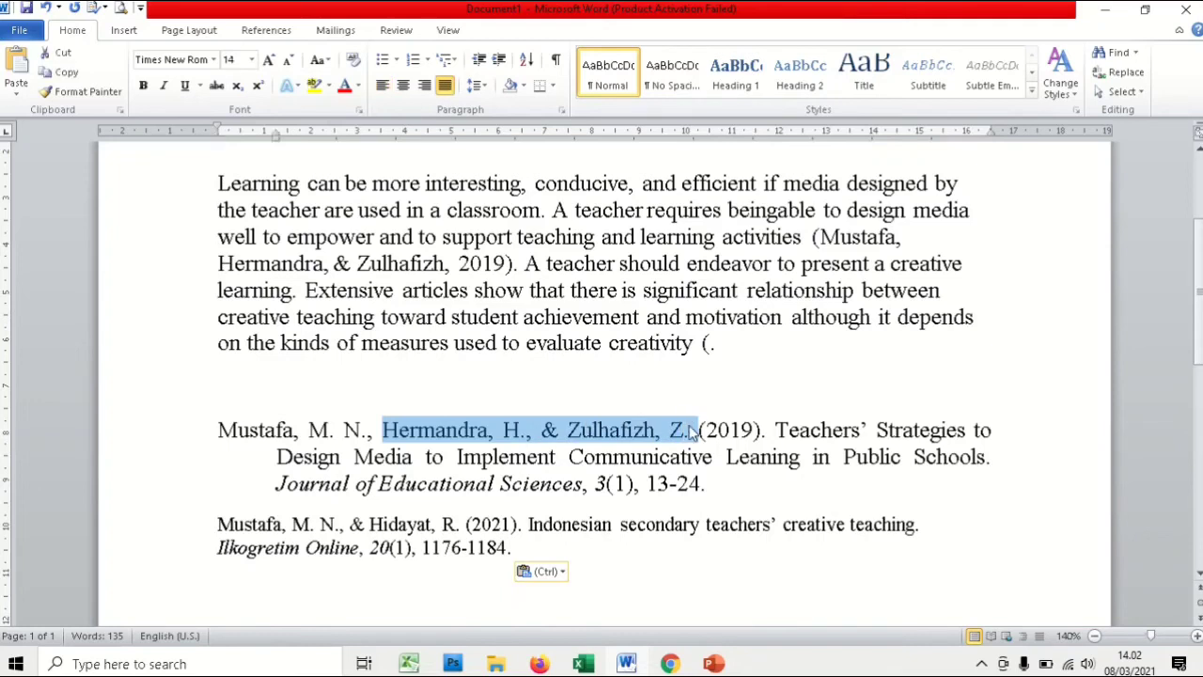
pyautogui.click(350, 523)
pyautogui.hotkey('ctrl', 'v')
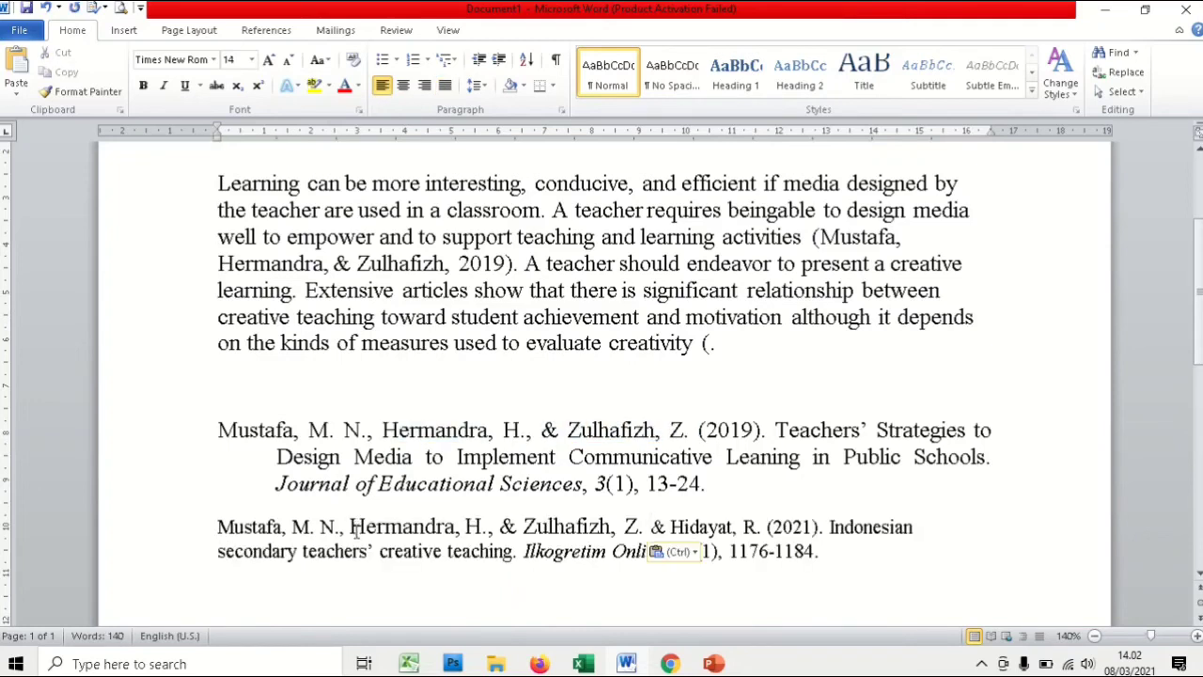
# Set the font size of both reference entries to 14
pyautogui.moveTo(242, 429); pyautogui.dragTo(840, 558)
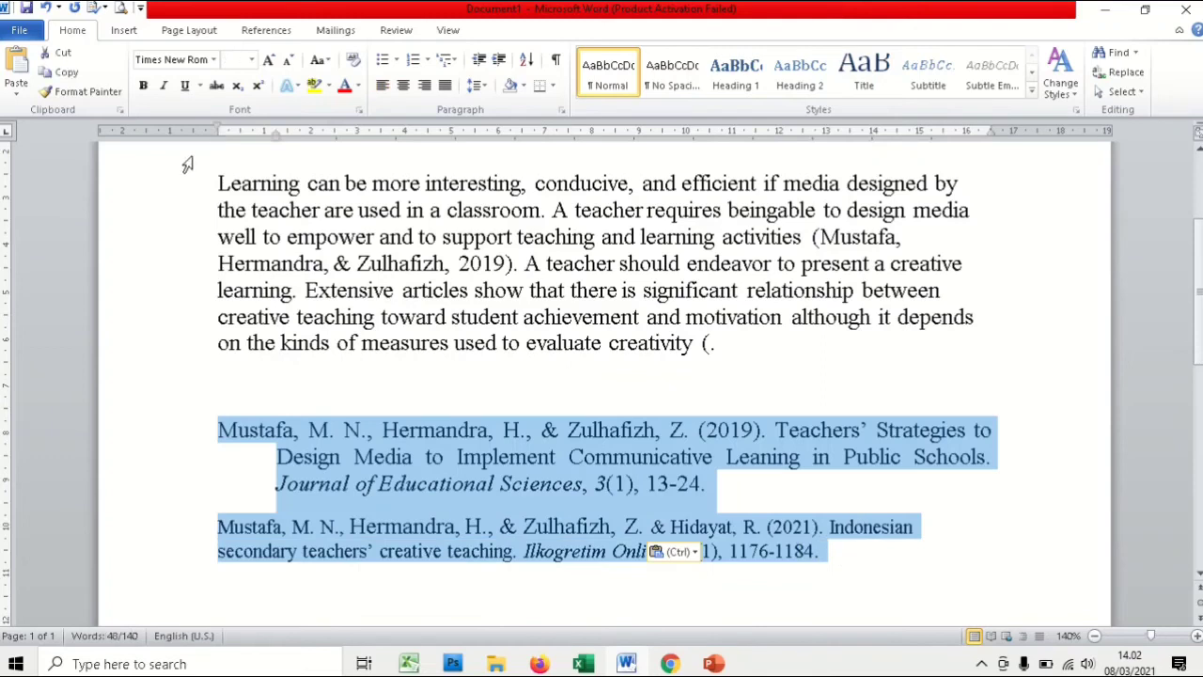
pyautogui.click(235, 60)
pyautogui.write('14')
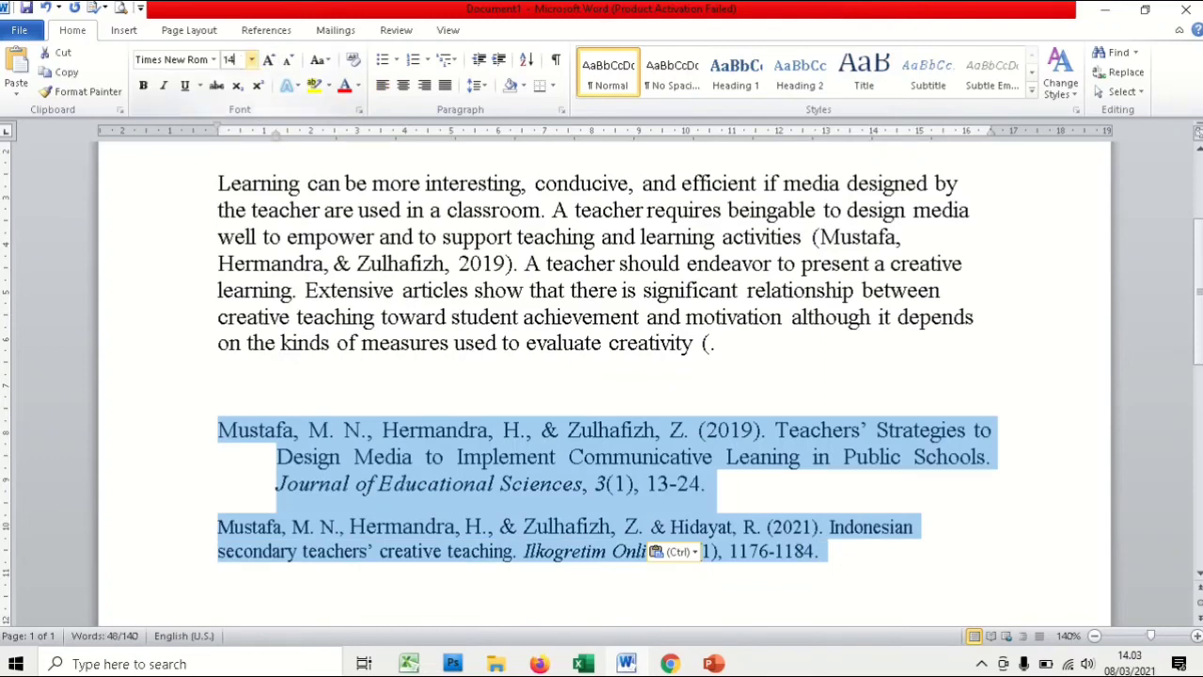
pyautogui.press('Return')
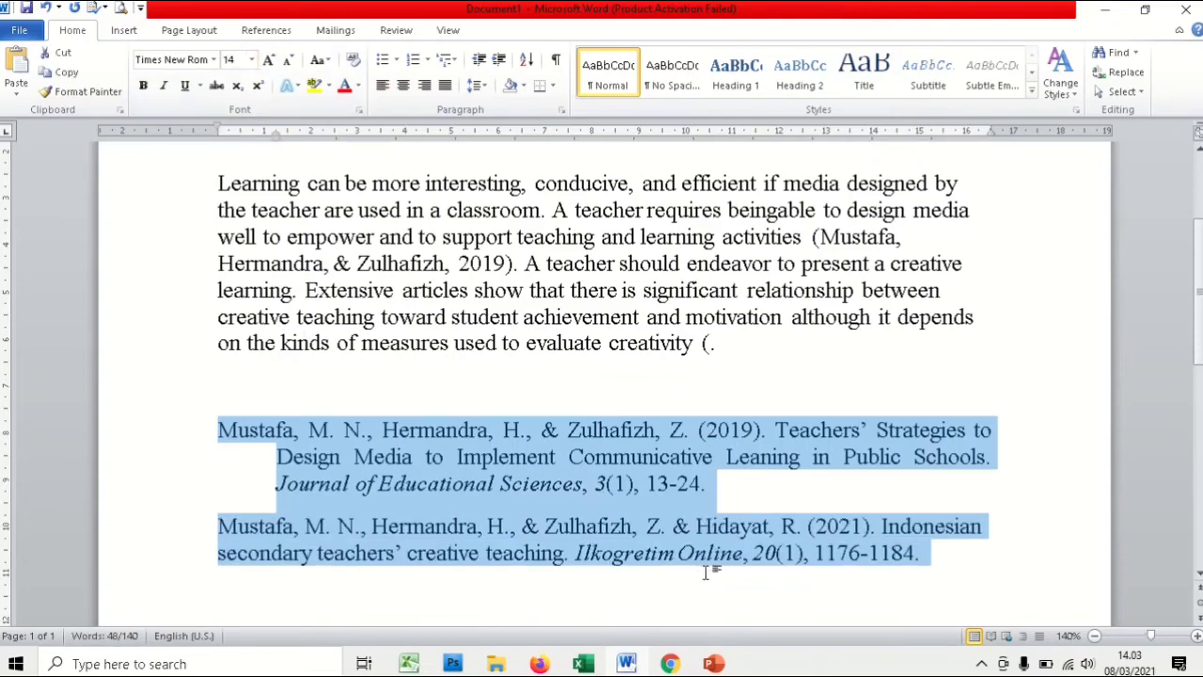
# Delete the extra ampersand before the third author in the 2021 reference
pyautogui.click(568, 526)
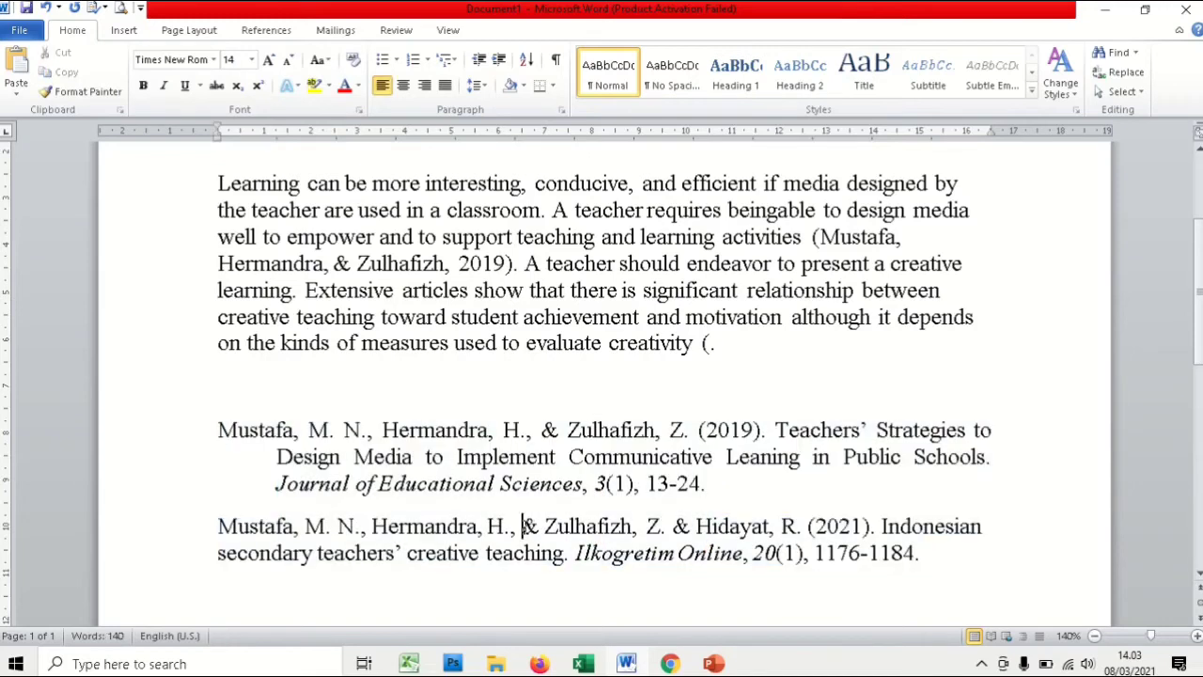
pyautogui.moveTo(522, 527); pyautogui.dragTo(548, 526)
pyautogui.press('BackSpace')
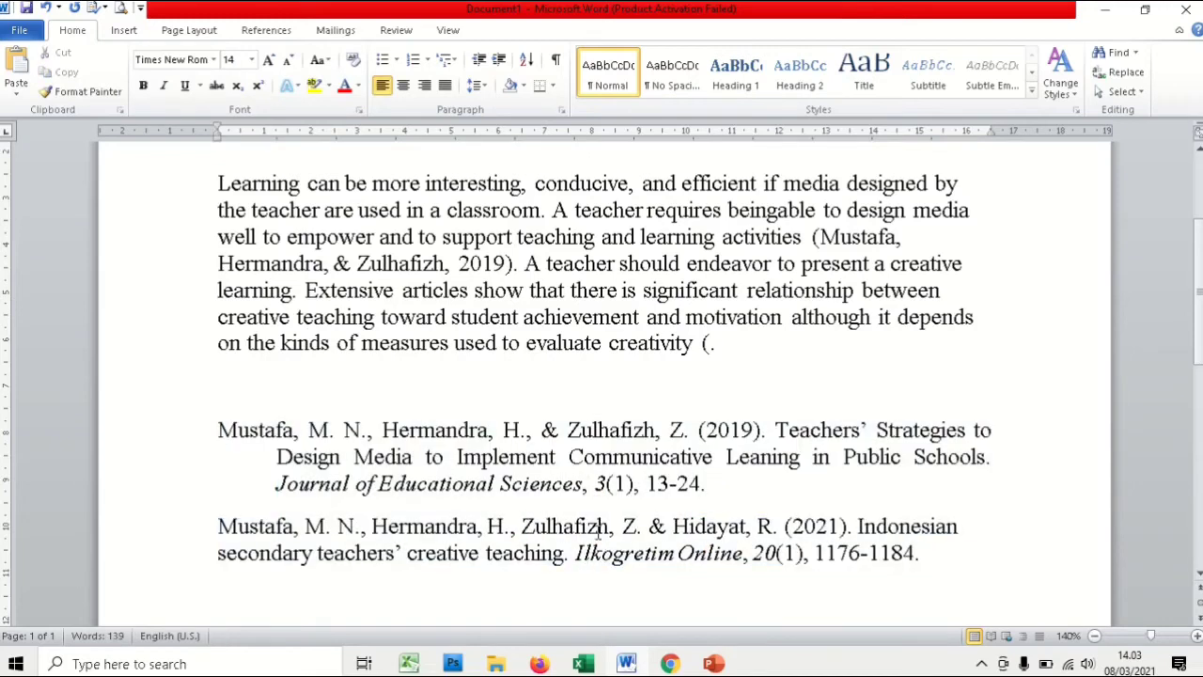
# Capitalize the first letters of "Secondary Teachers' Creative Teaching" in the title of the 2021 reference
pyautogui.click(271, 555)
pyautogui.hotkey('shift', 'F3')
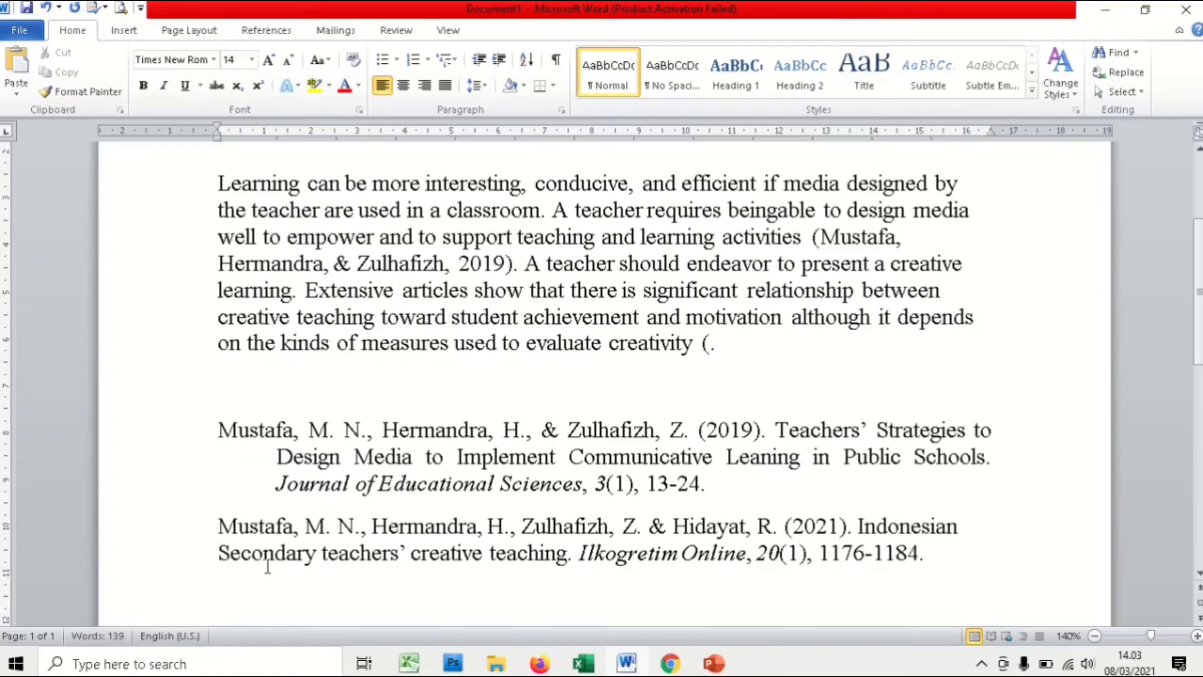
pyautogui.click(338, 554)
pyautogui.hotkey('shift', 'F3')
pyautogui.click(459, 554)
pyautogui.hotkey('shift', 'F3')
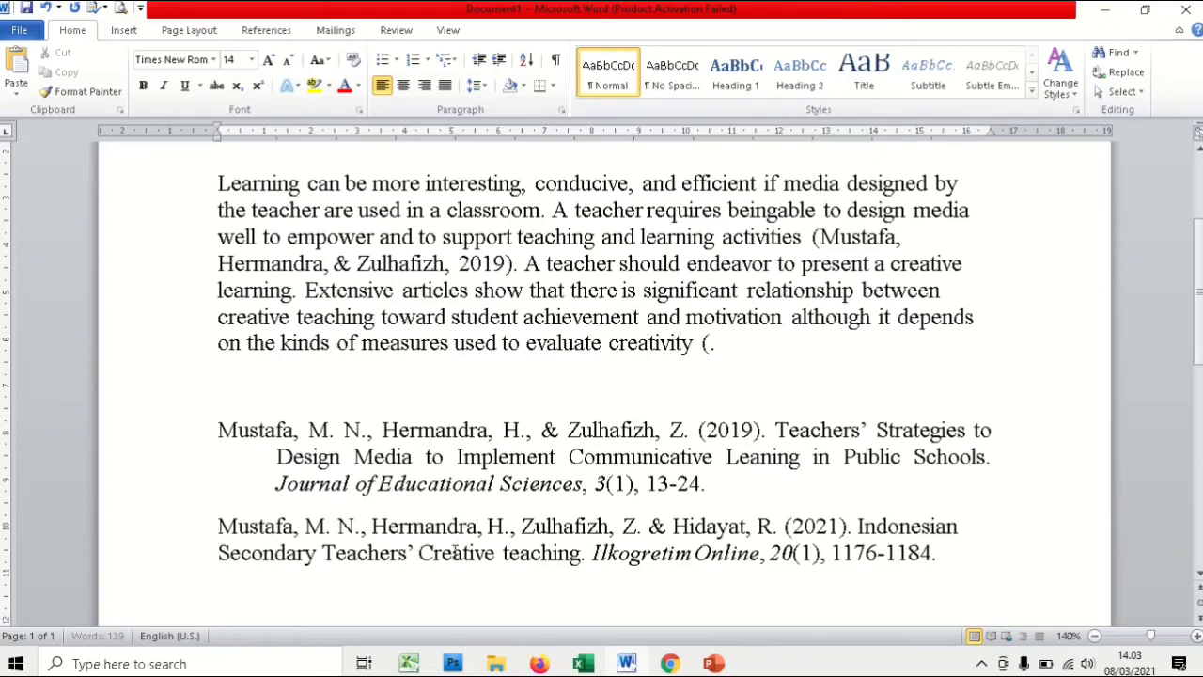
pyautogui.click(532, 555)
pyautogui.hotkey('shift', 'F3')
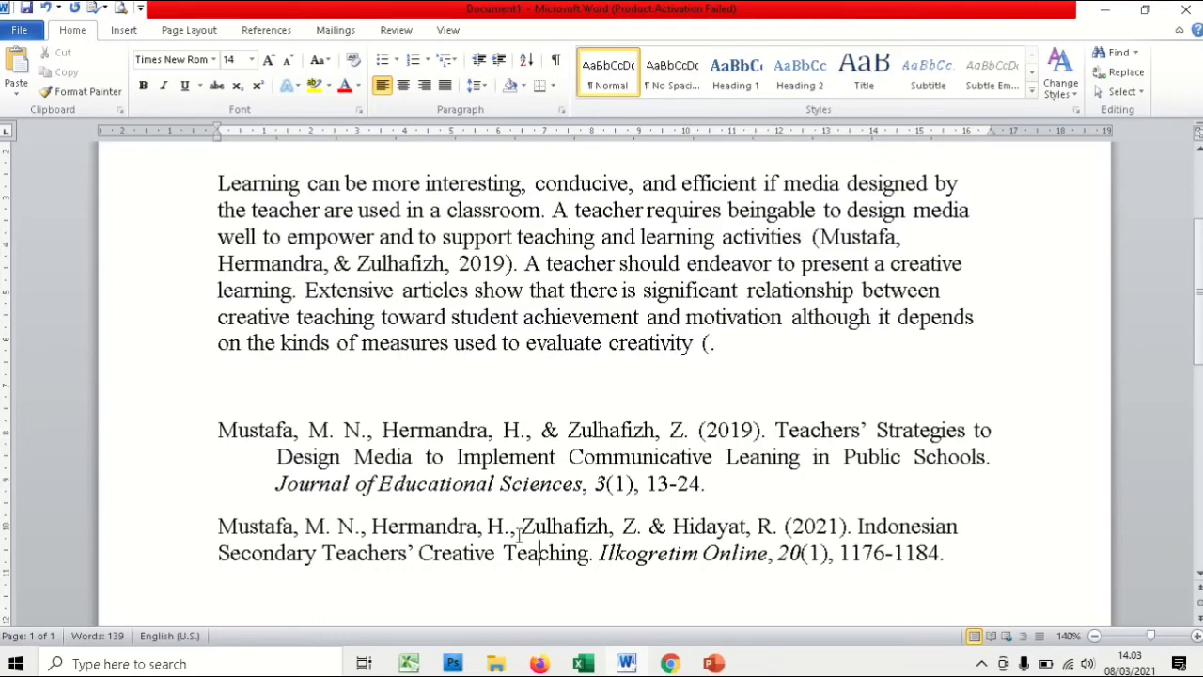
# Complete the in-text citation after "evaluate creativity" with the first author's surname followed by "et al, 2021)" in non-italic text
pyautogui.moveTo(218, 526); pyautogui.dragTo(820, 525)
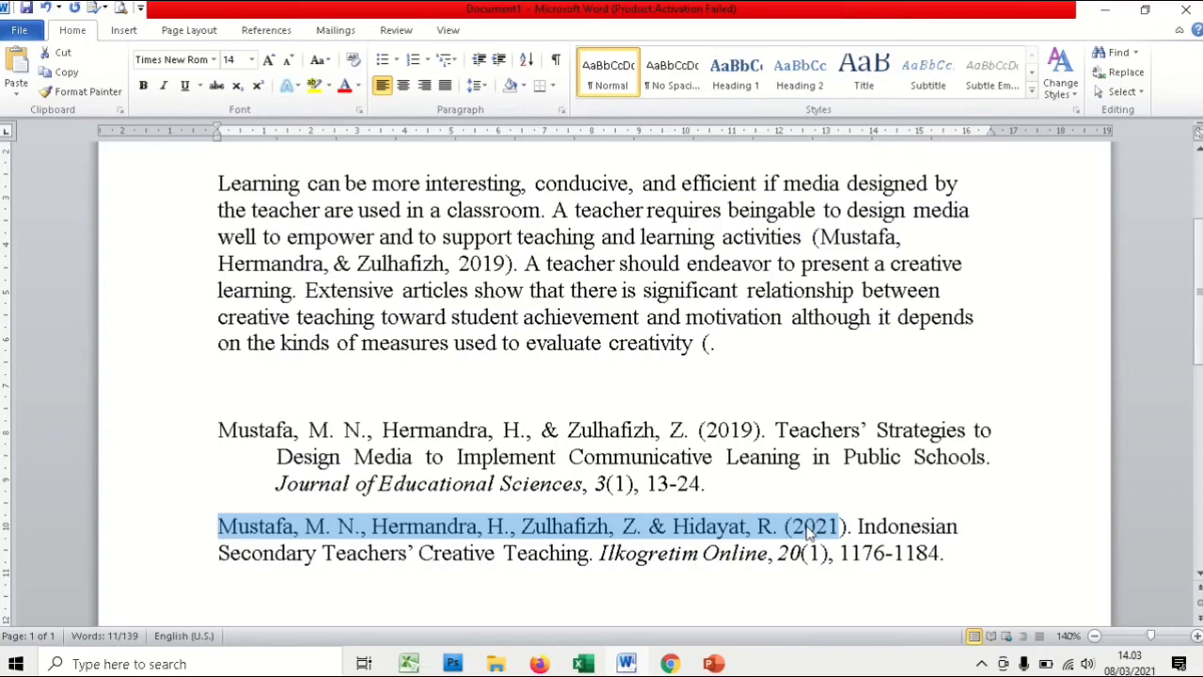
pyautogui.click(710, 343)
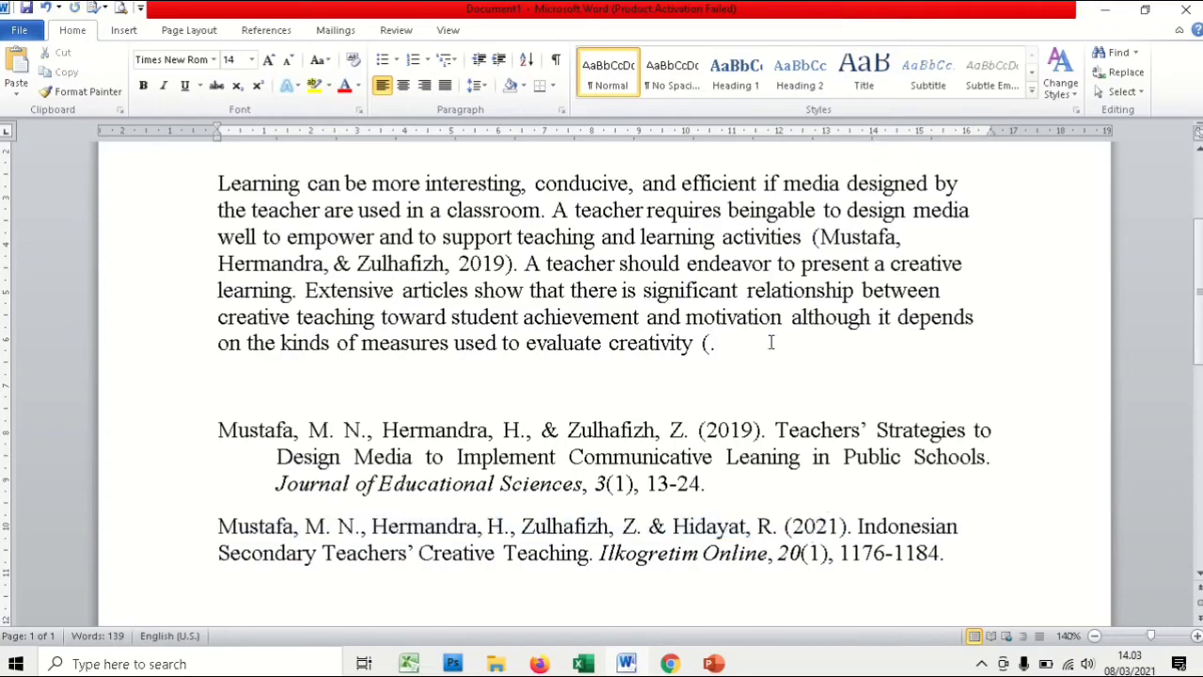
pyautogui.write('Mustafa')
pyautogui.hotkey('ctrl', 'i')
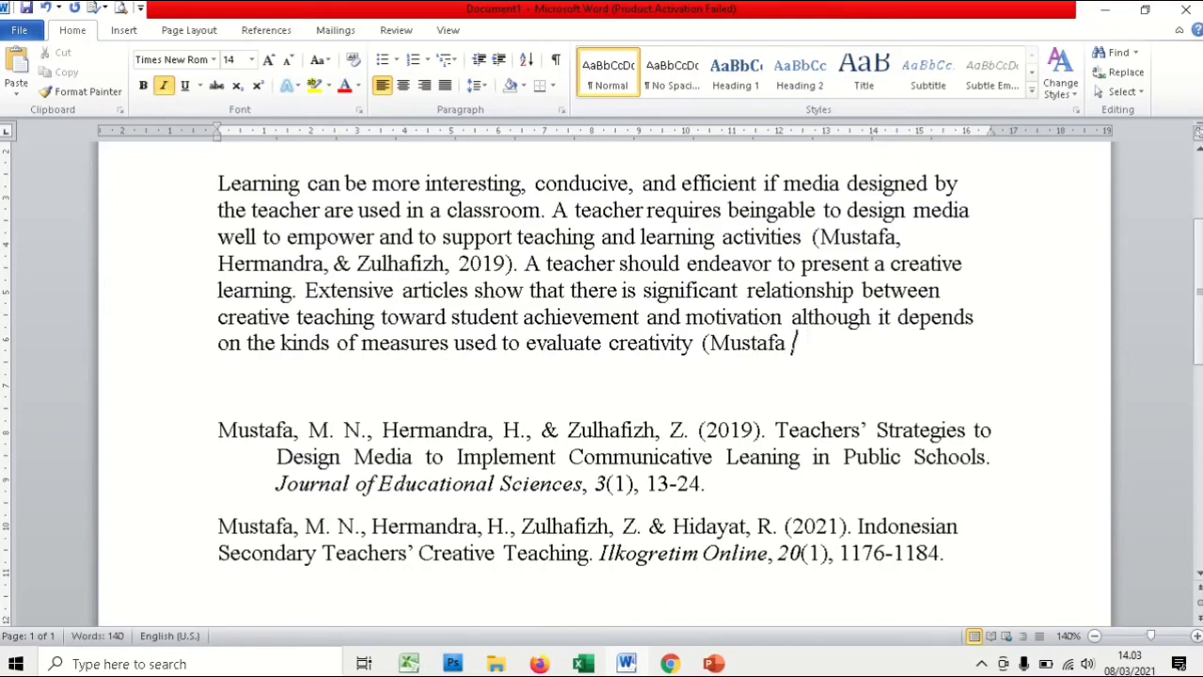
pyautogui.hotkey('ctrl', 'i')
pyautogui.write('et al .')
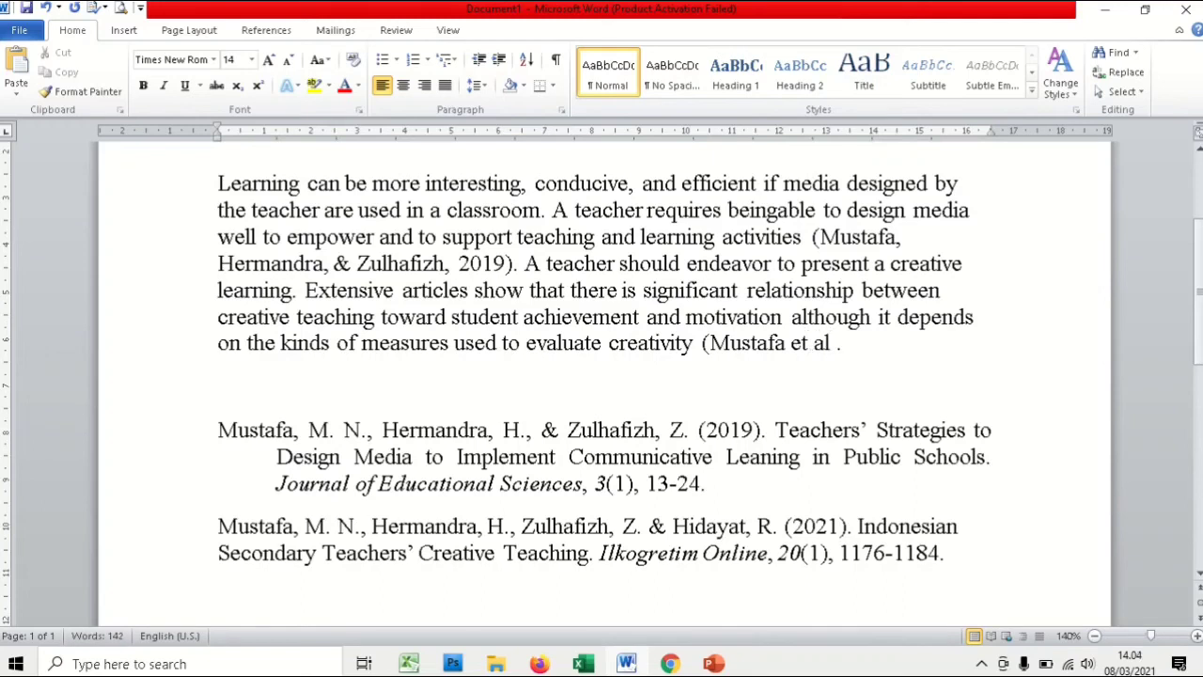
pyautogui.press('BackSpace')
pyautogui.write(', 2021)')
# Apply the first reference's hanging indent to both reference entries and justify their text
pyautogui.click(945, 552)
pyautogui.moveTo(944, 553); pyautogui.dragTo(227, 422)
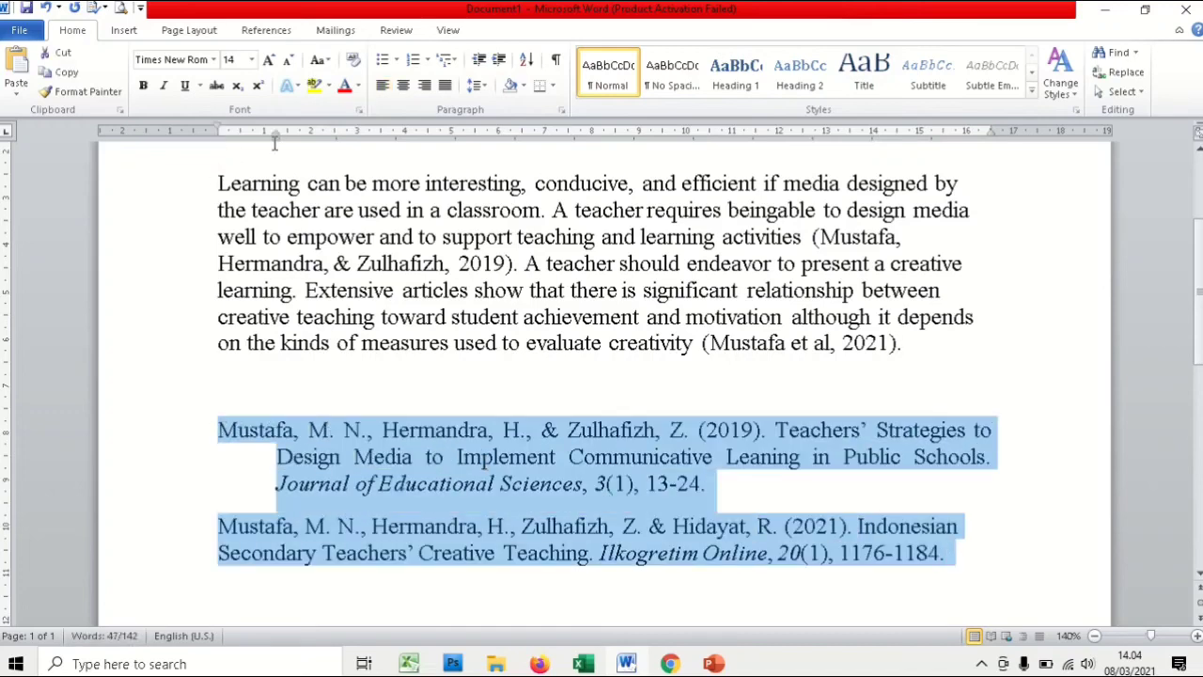
pyautogui.click(278, 139)
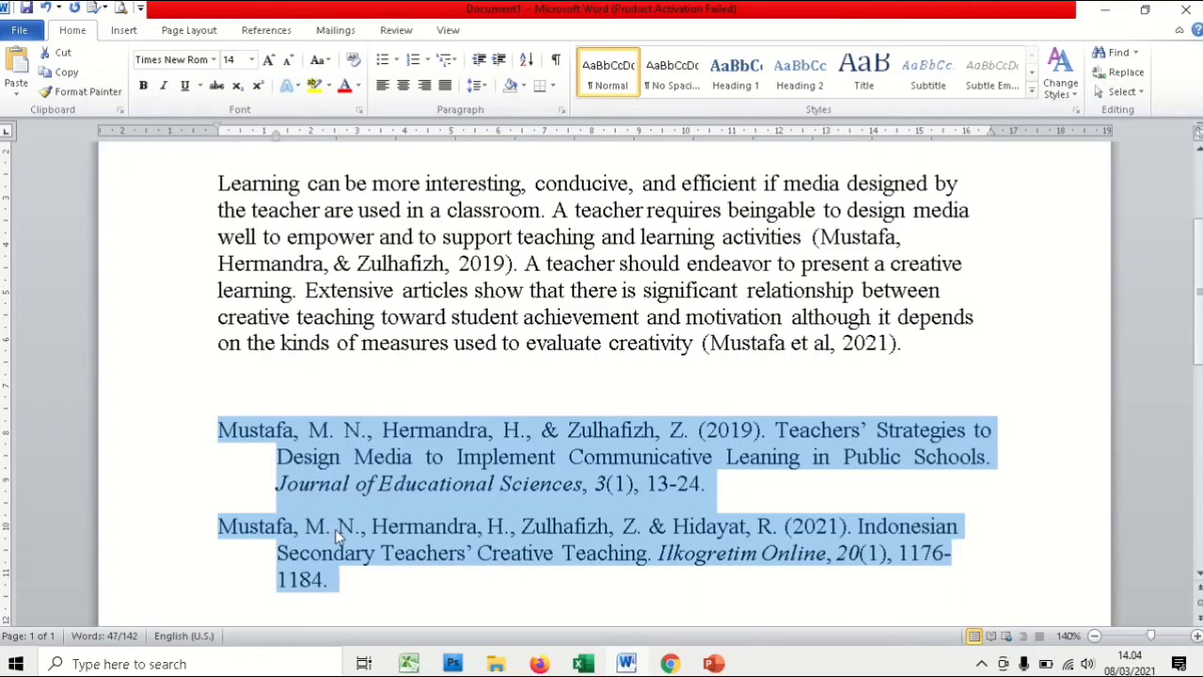
pyautogui.hotkey('ctrl', 'j')
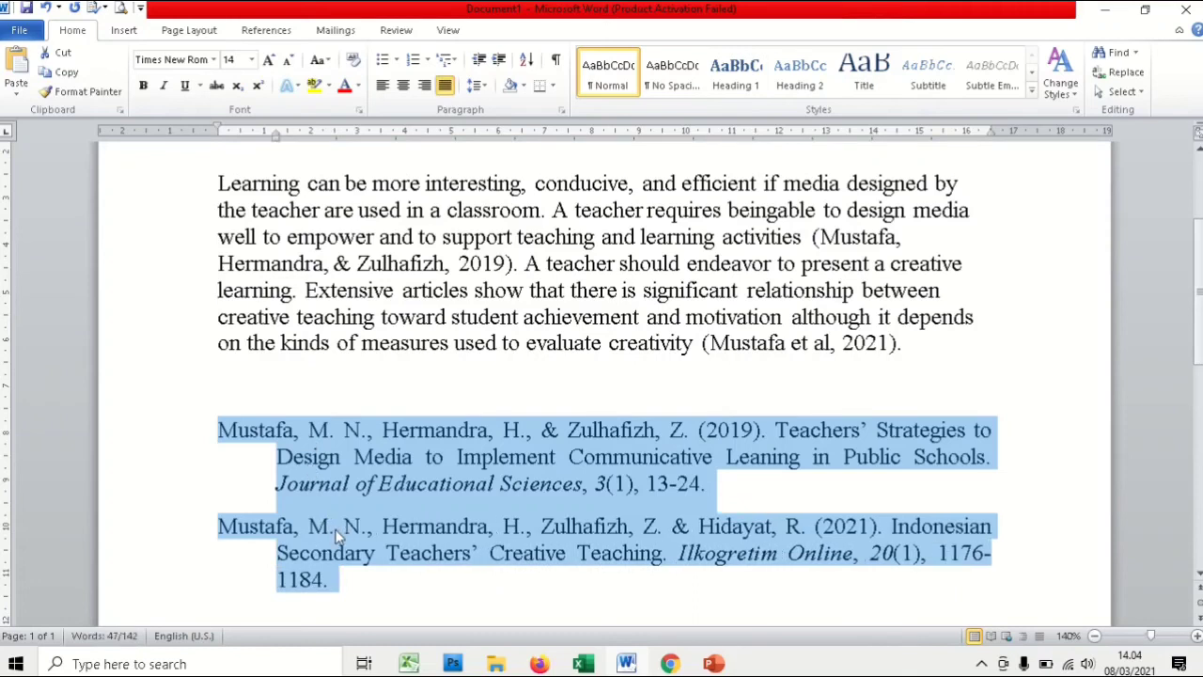